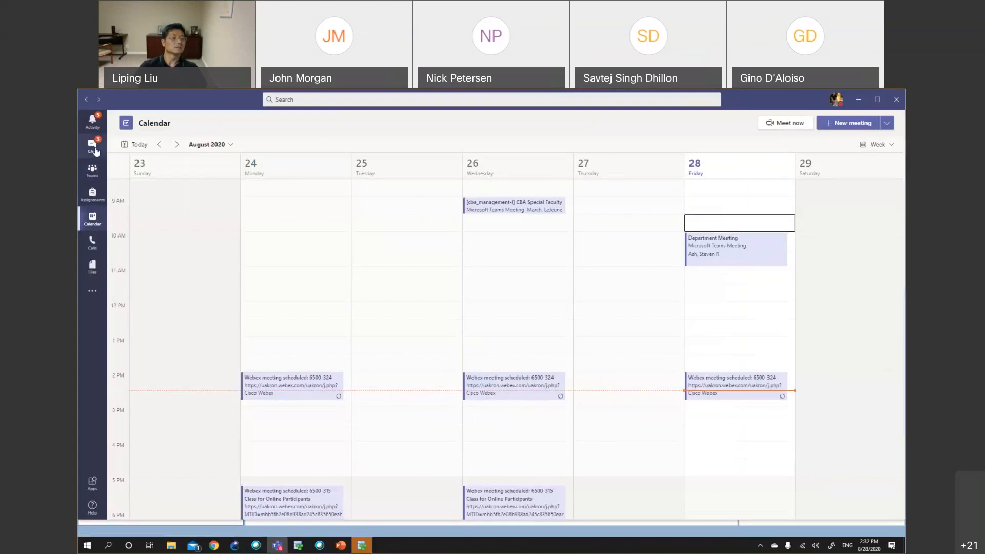
Browse the Chat and Teams sections and open the 324 Study Group's files before returning to all teams
click(86, 101)
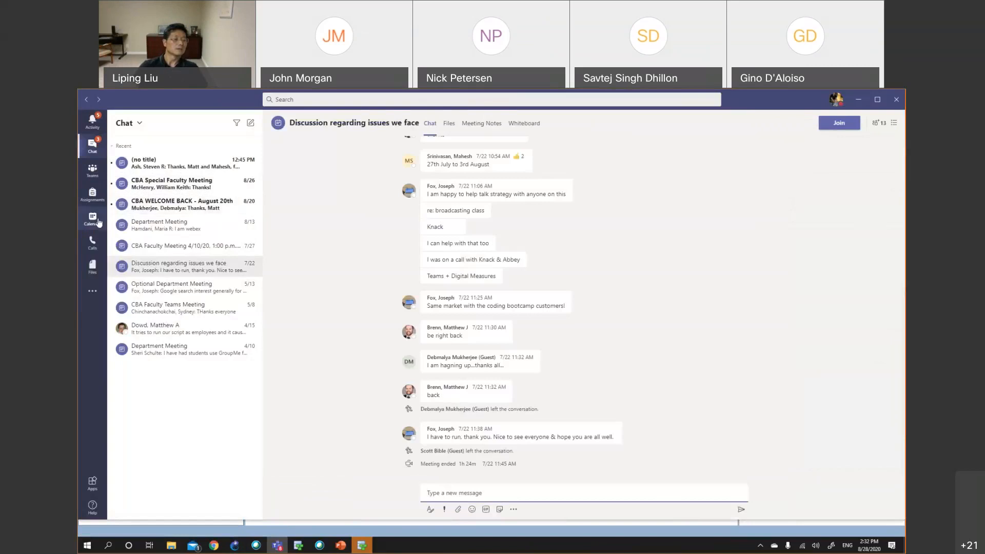
click(100, 167)
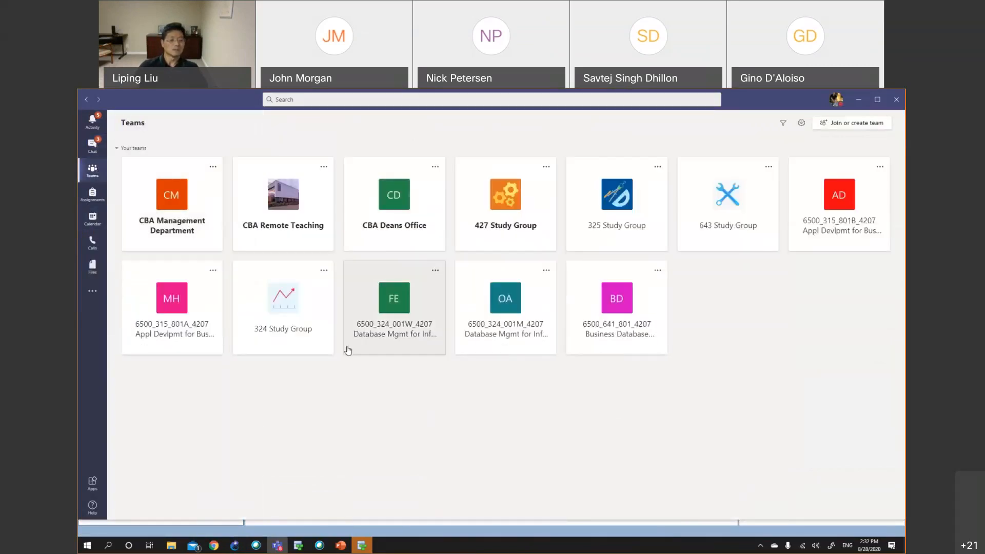
click(286, 310)
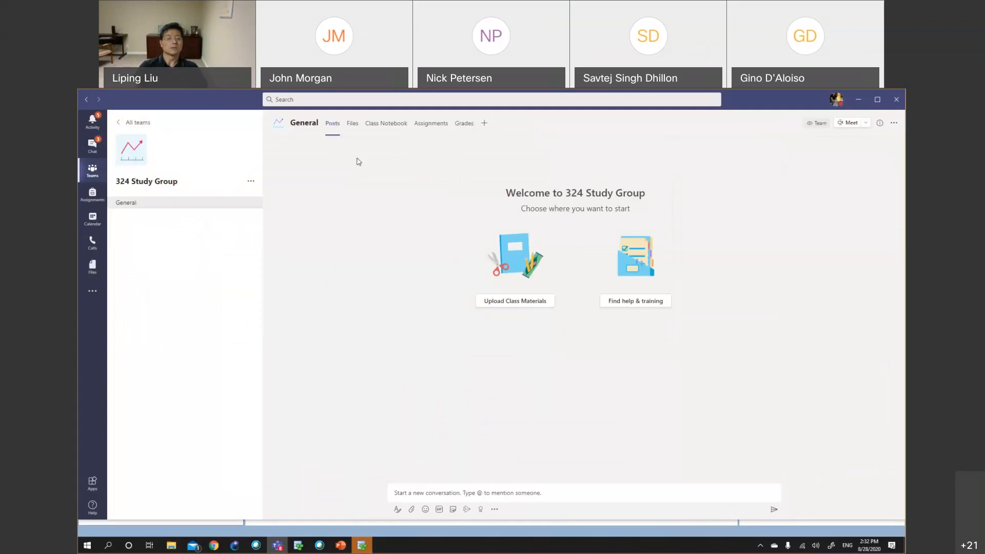
click(353, 126)
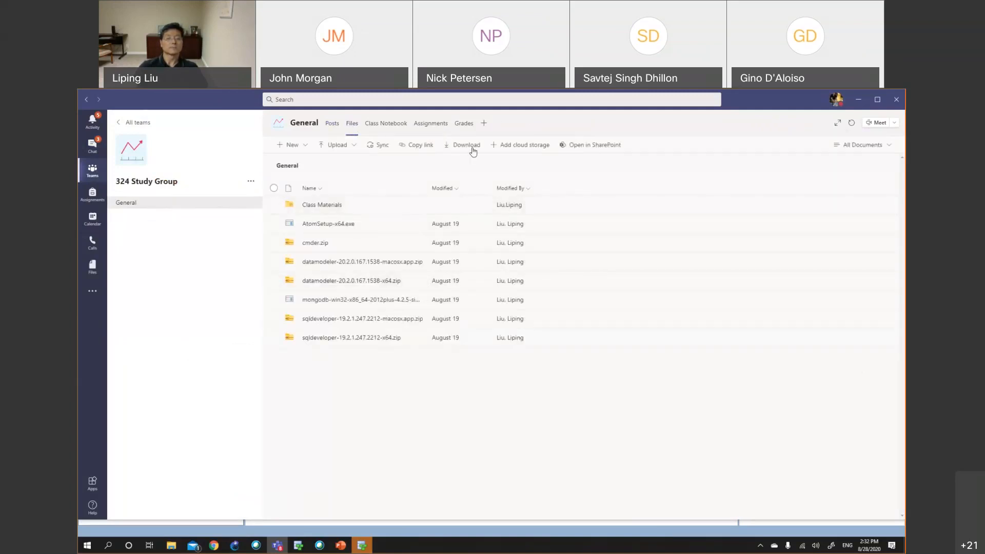
click(136, 123)
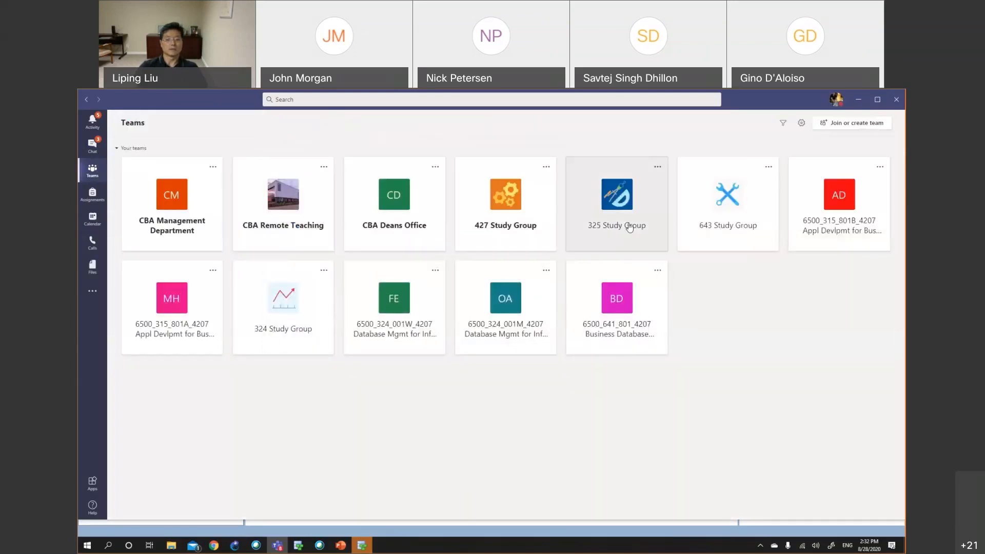
Open team management for the 325 Study Group and review its list of members and guests
click(658, 168)
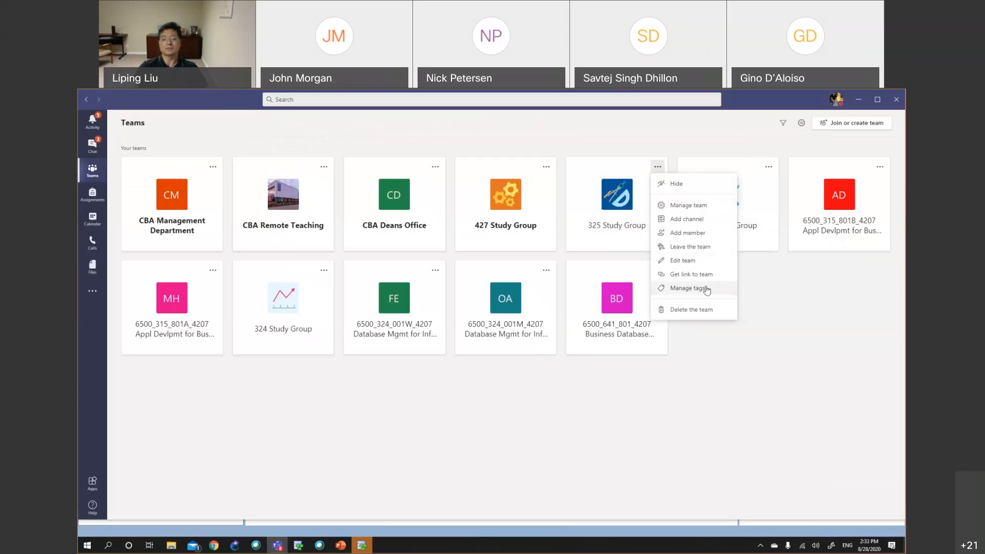
click(690, 205)
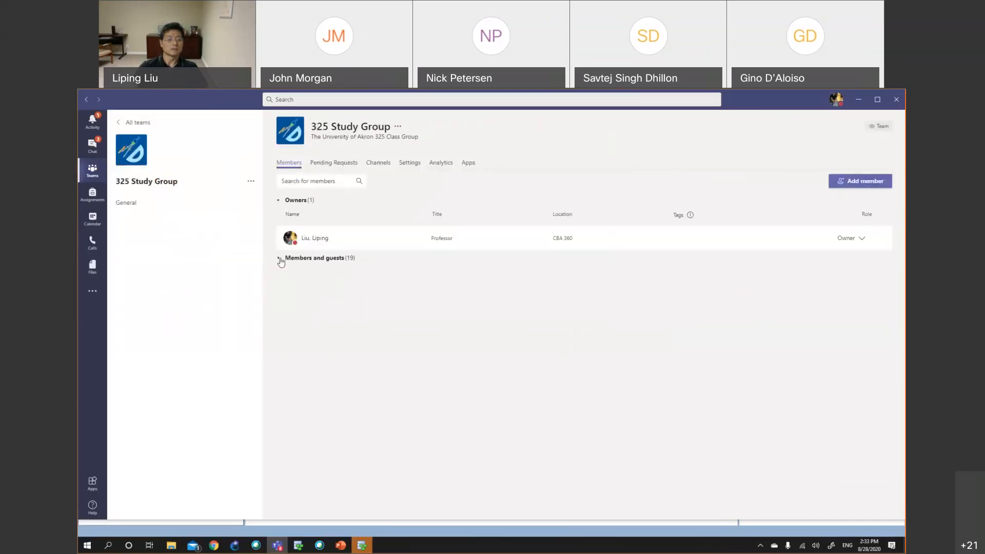
click(279, 258)
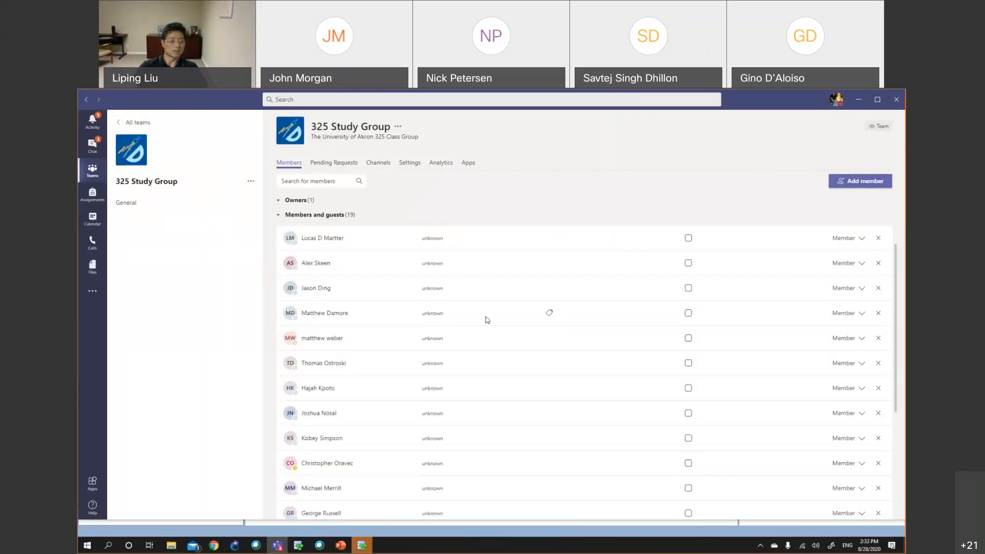
scroll(487, 319, down, 4)
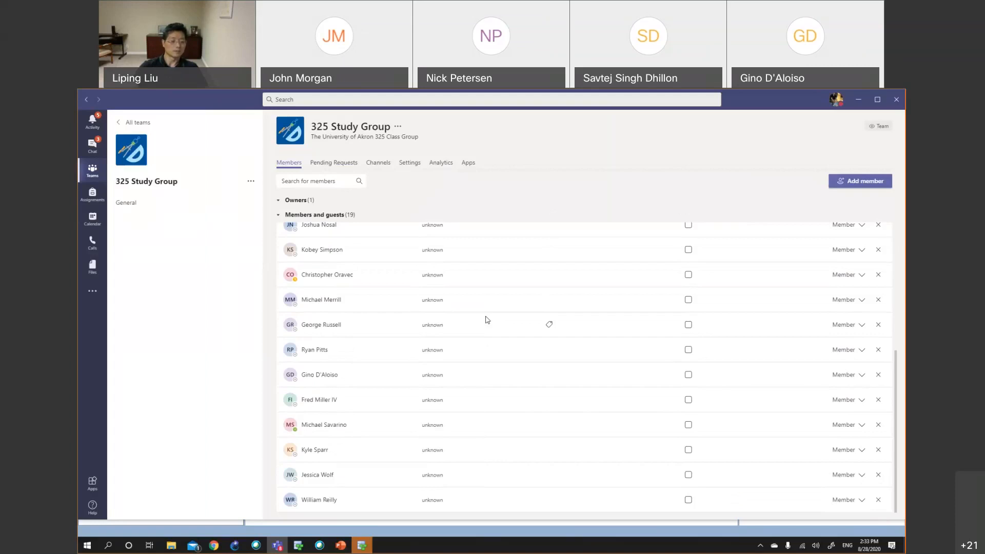
scroll(487, 319, up, 3)
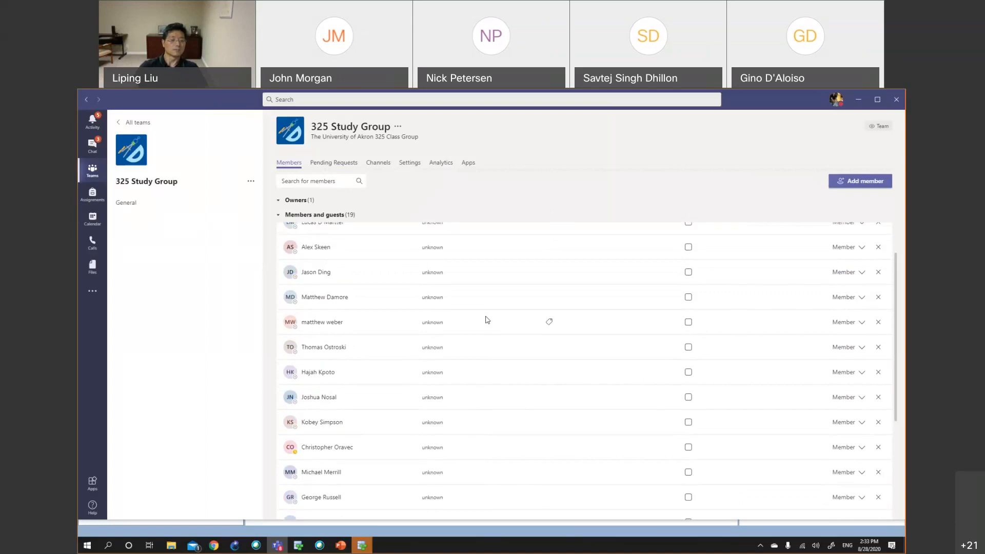
scroll(487, 320, up, 2)
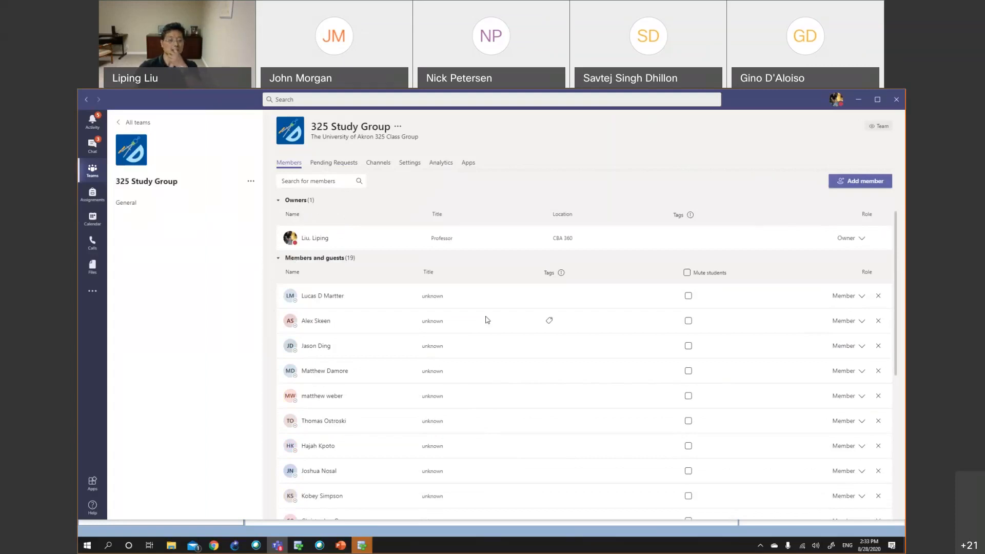
scroll(488, 320, down, 1)
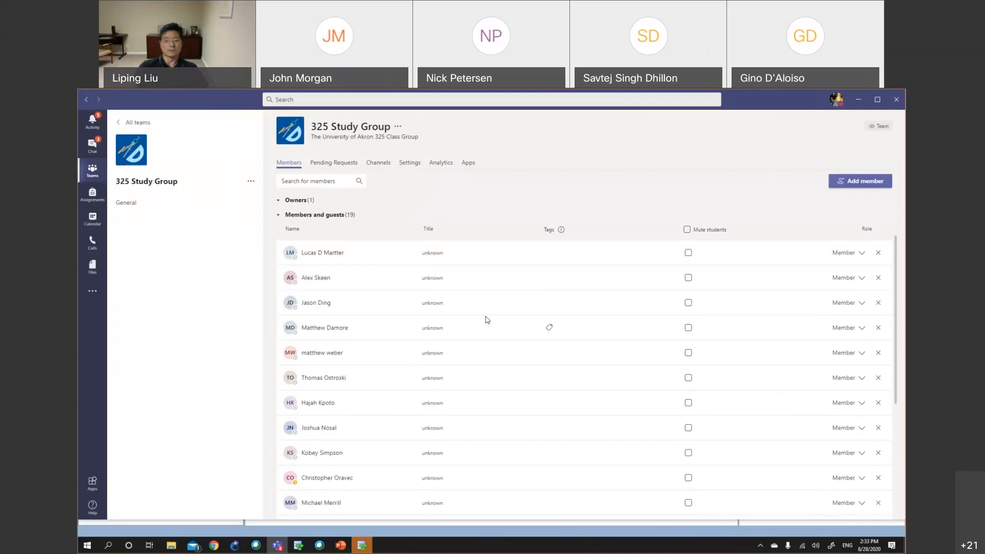
Open team management for the 324 Study Group to review its members, then return to all teams
click(119, 124)
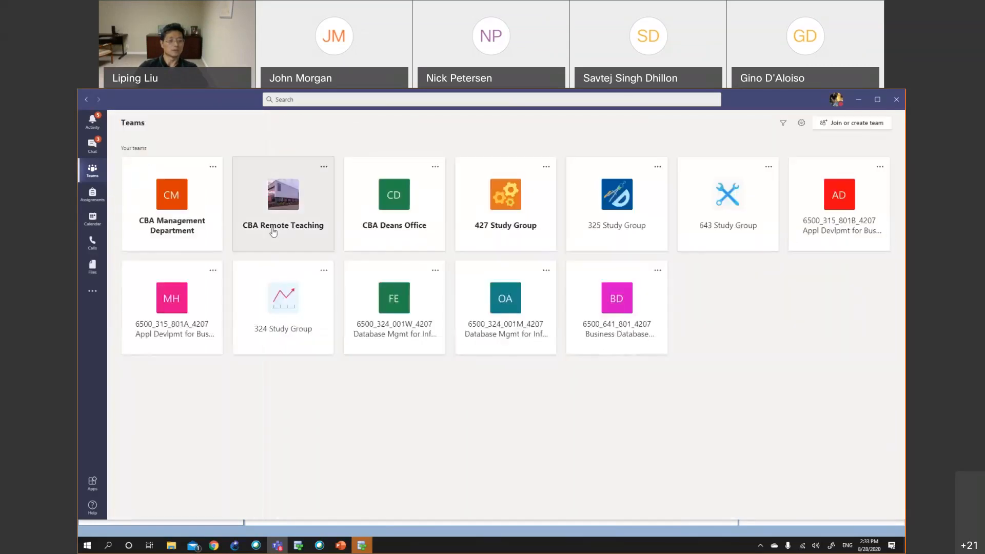
click(290, 295)
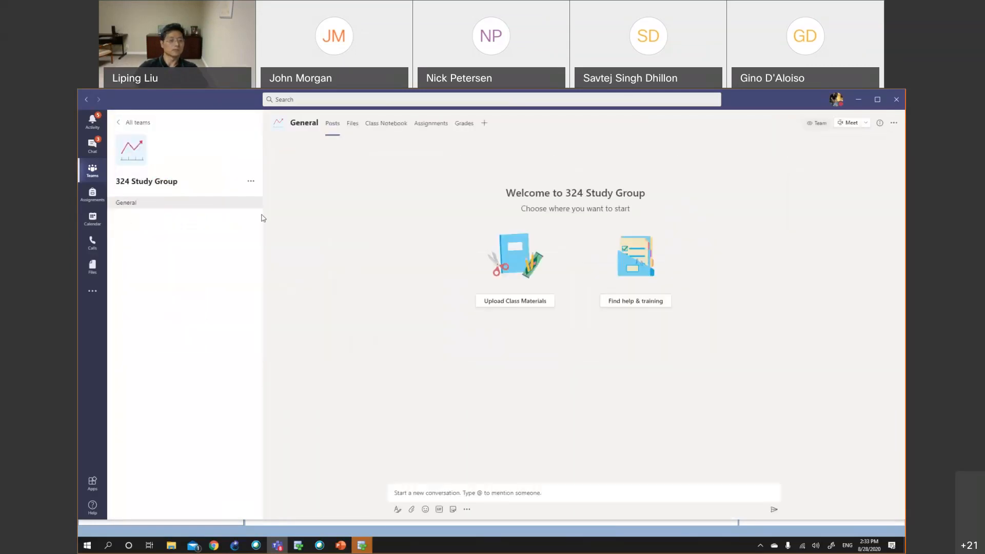
click(137, 126)
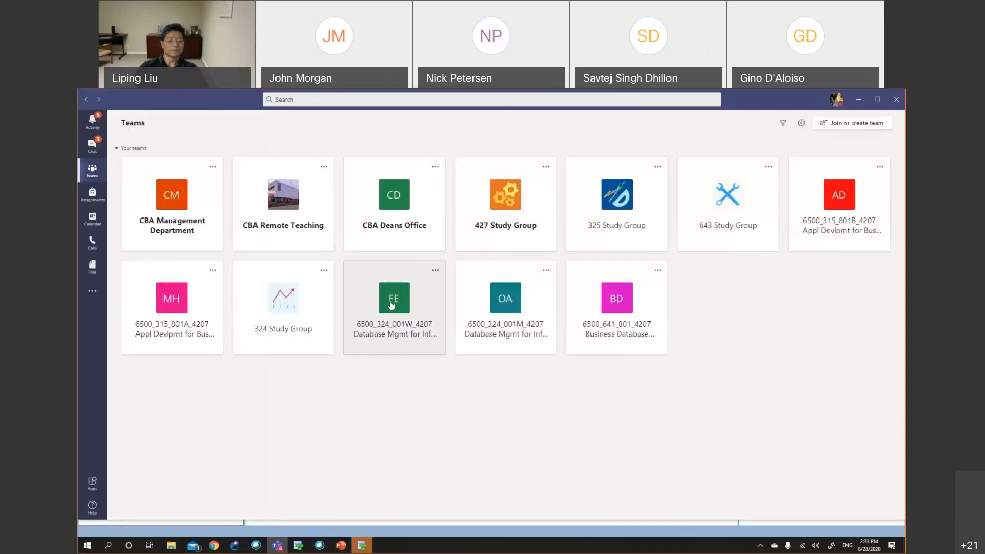
click(324, 270)
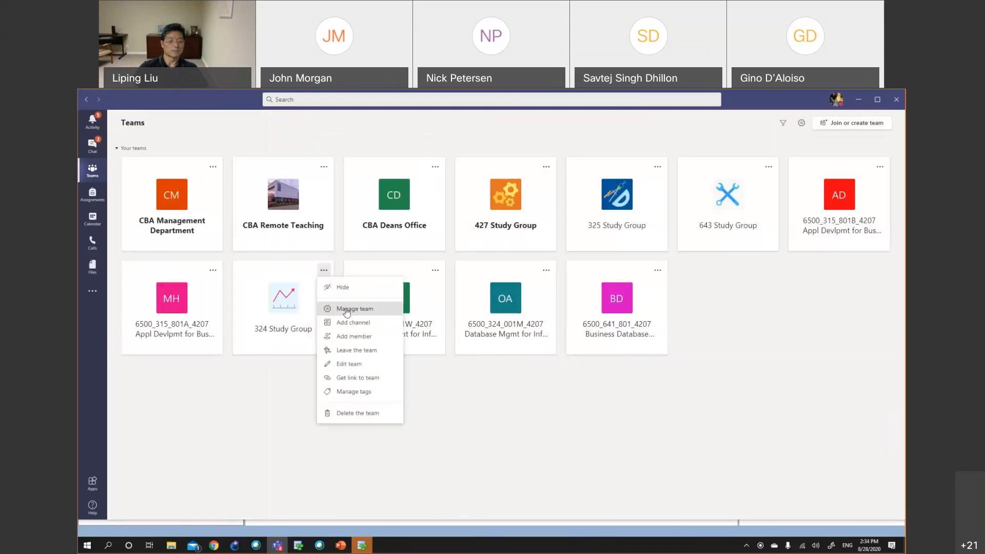
click(347, 310)
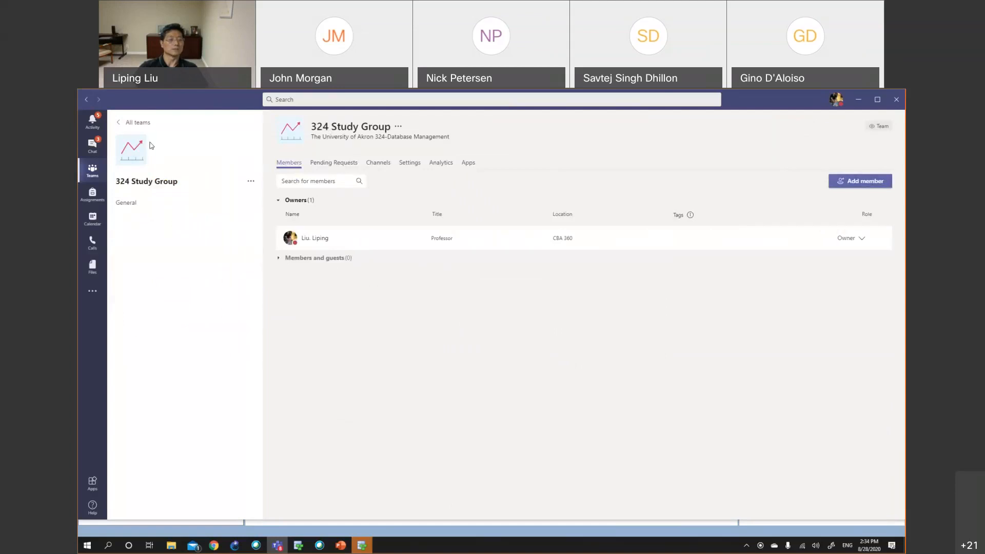
click(123, 125)
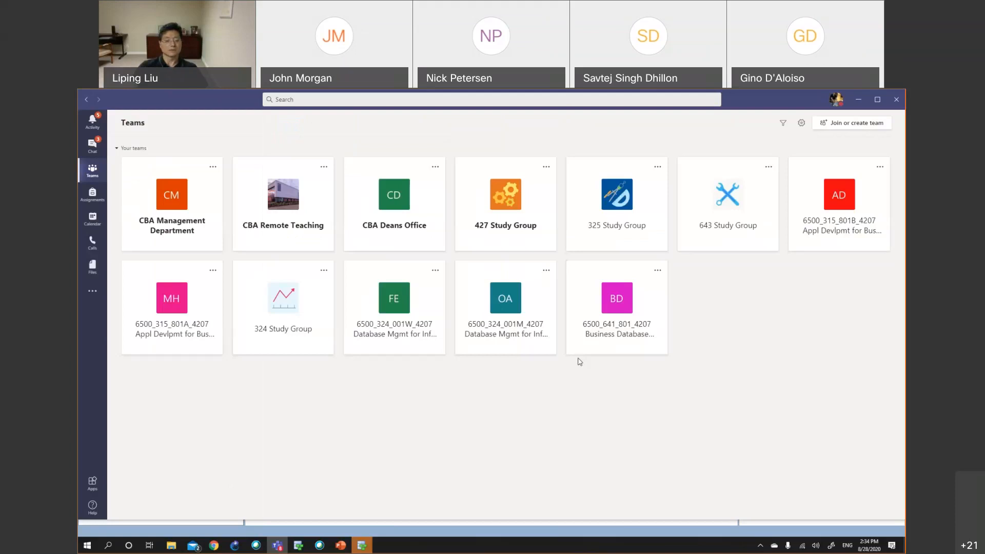
click(435, 273)
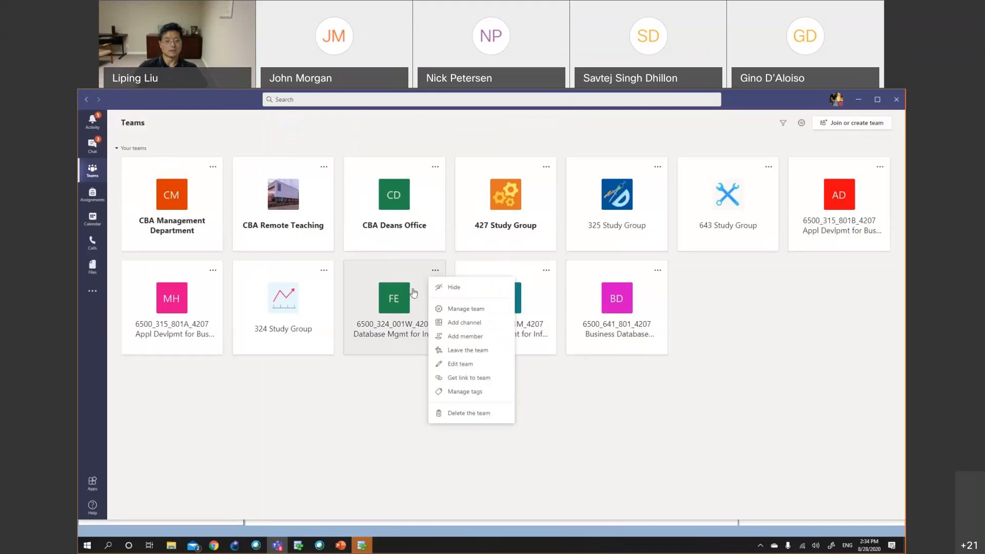
click(397, 383)
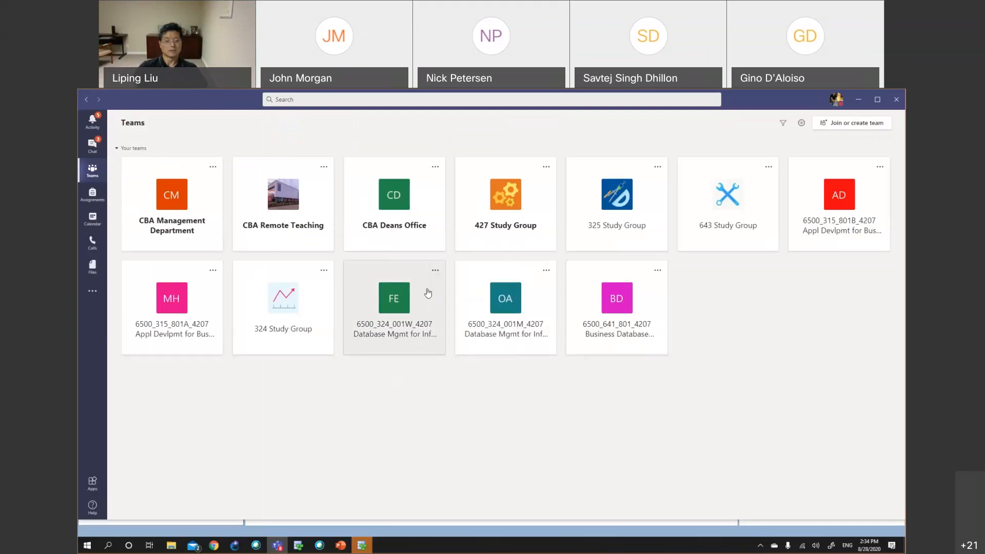
click(435, 270)
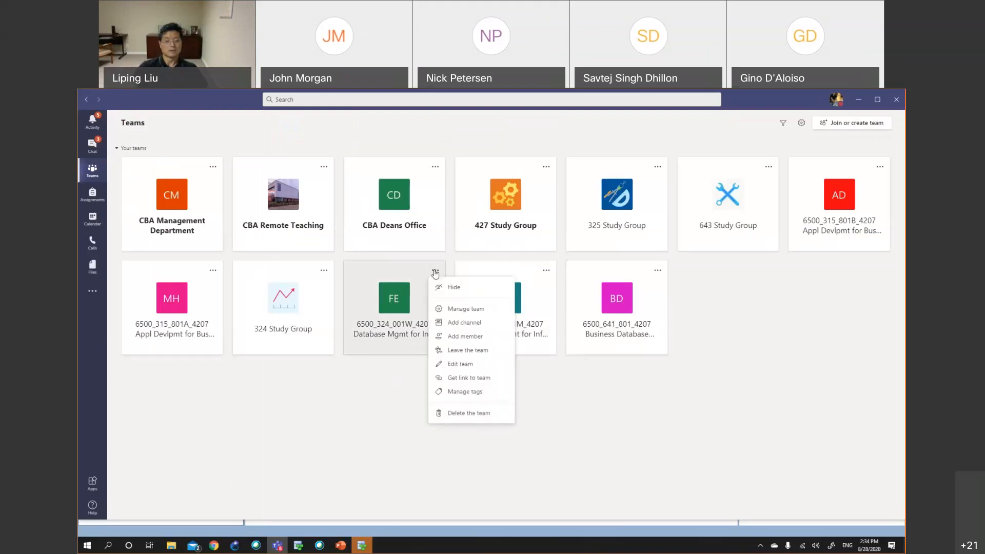
click(390, 321)
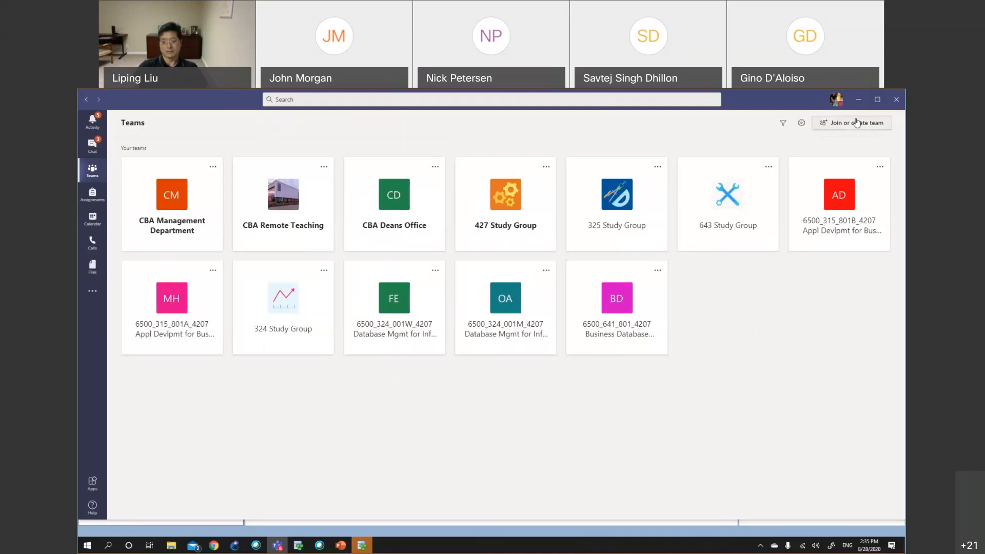
Switch to SQL Developer Data Modeler and create a new subview under the logical model
click(858, 99)
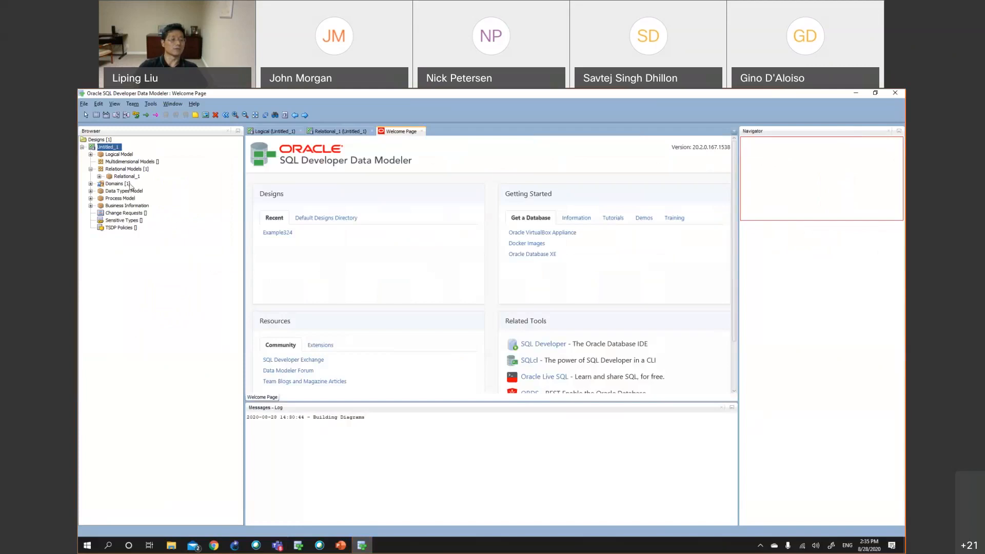
click(114, 155)
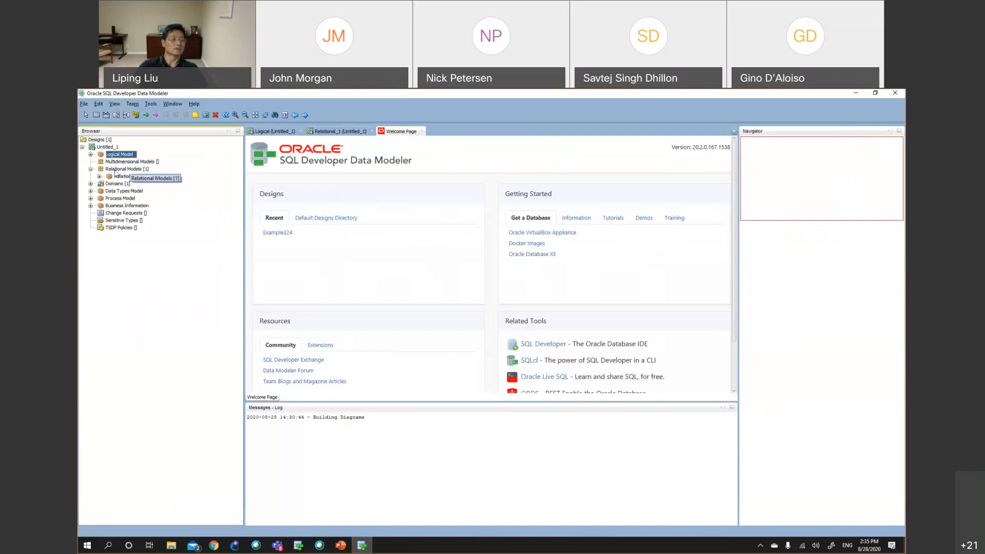
click(116, 170)
click(116, 156)
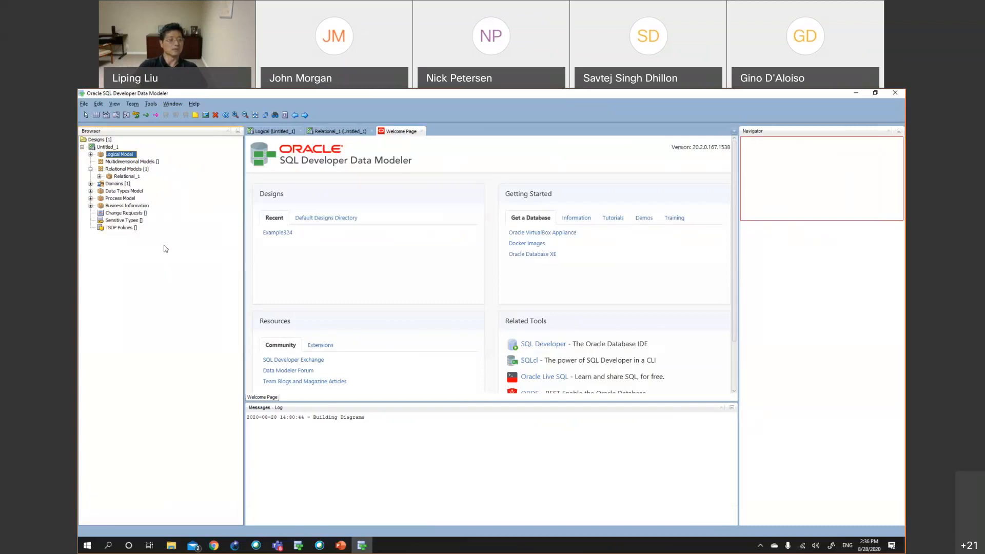
click(91, 154)
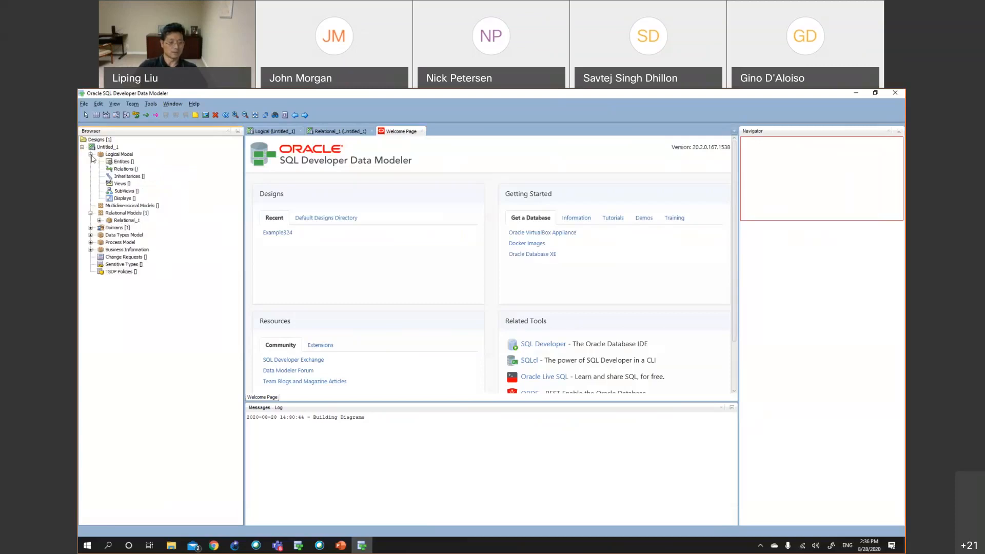
click(121, 185)
click(123, 191)
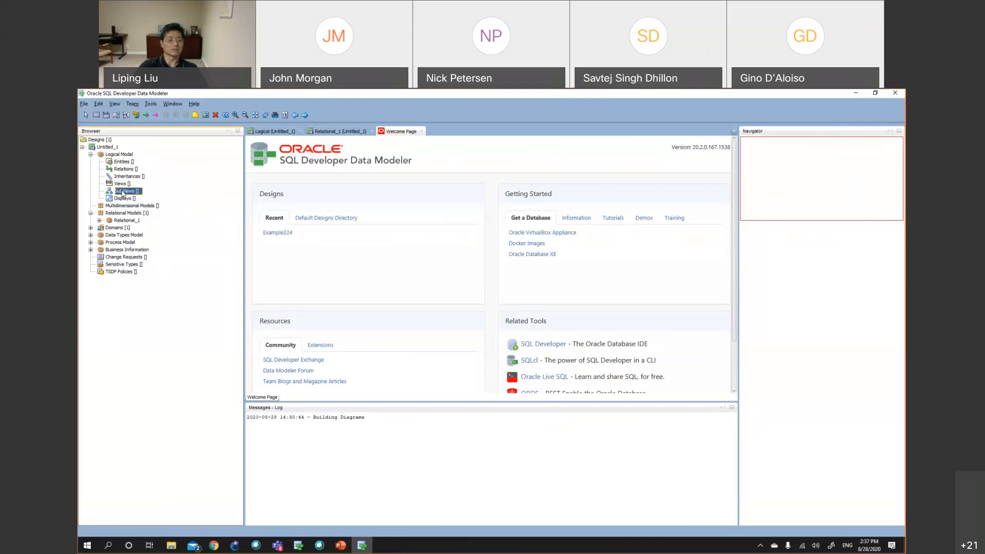
right_click(123, 193)
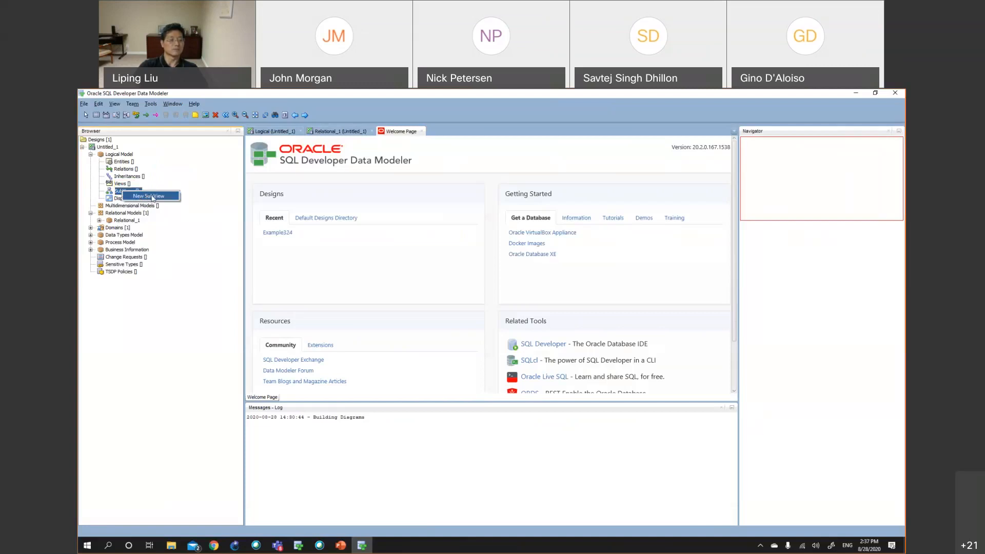
click(152, 197)
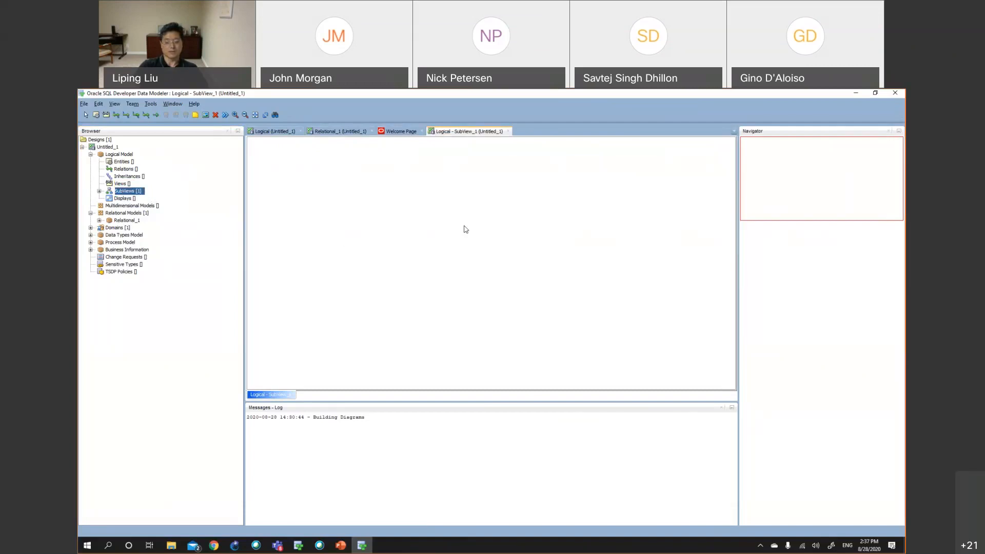
Place a new entity on the subview diagram, naming it Customer with short name CUST
click(94, 115)
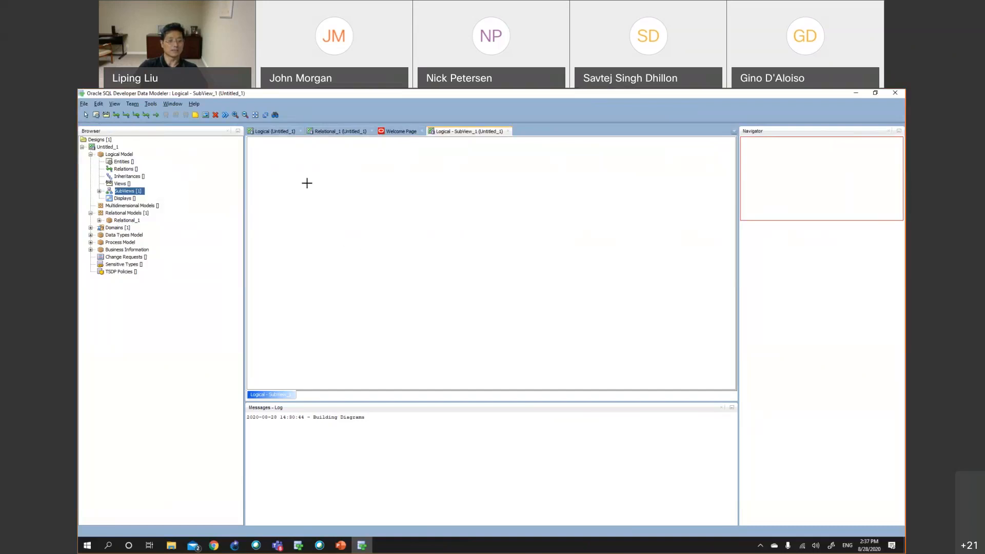
click(307, 183)
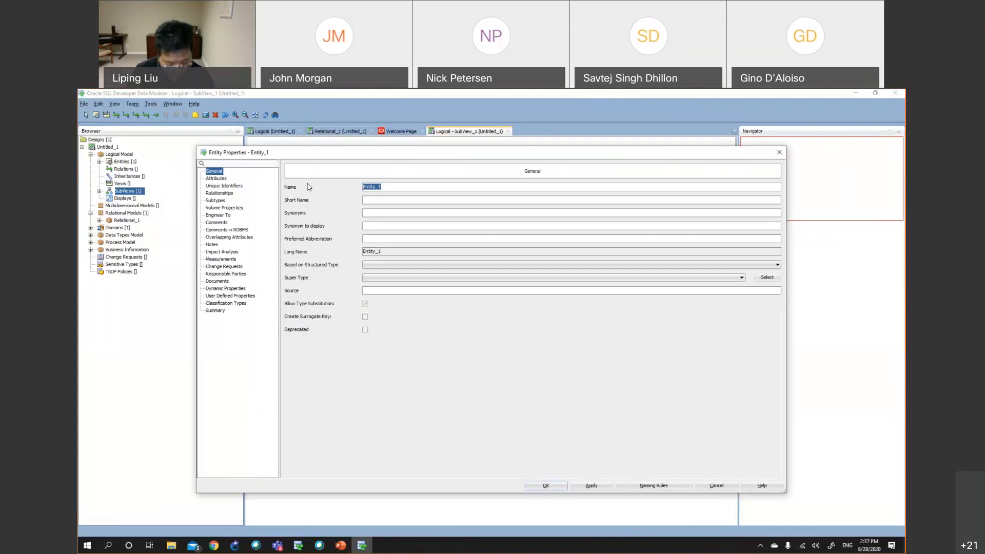
text(Customer)
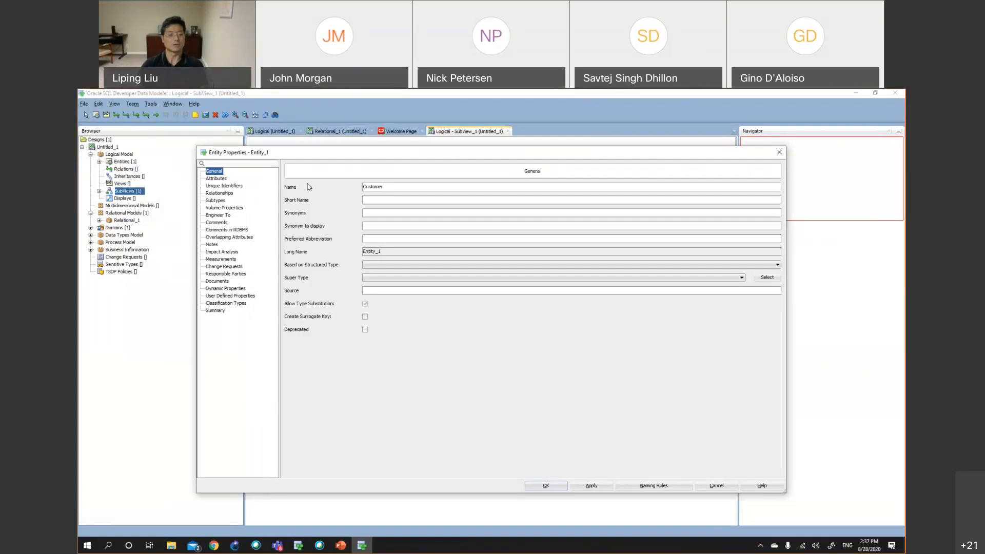
click(368, 199)
text(CUST)
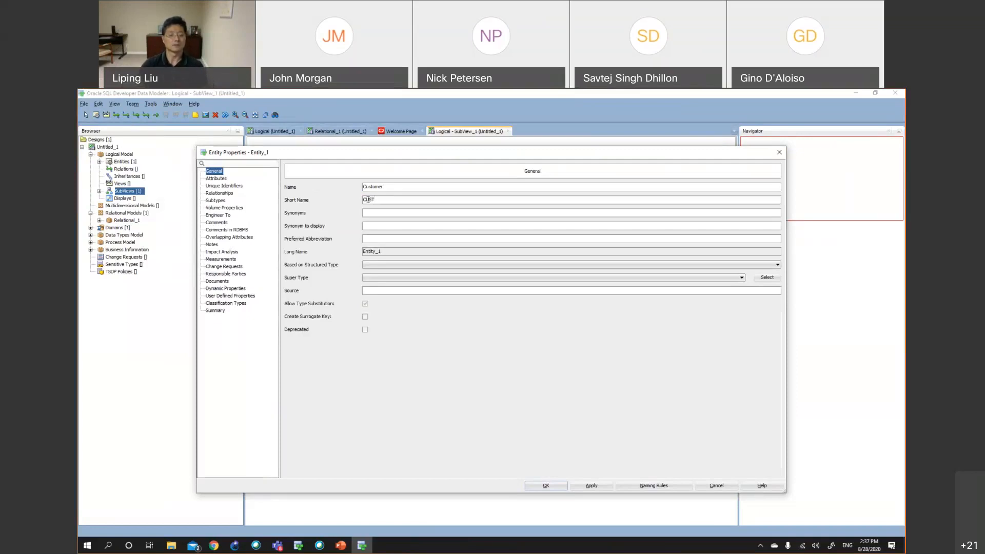
Try adding a CID attribute to the Customer entity, then cancel the entity dialog
click(216, 179)
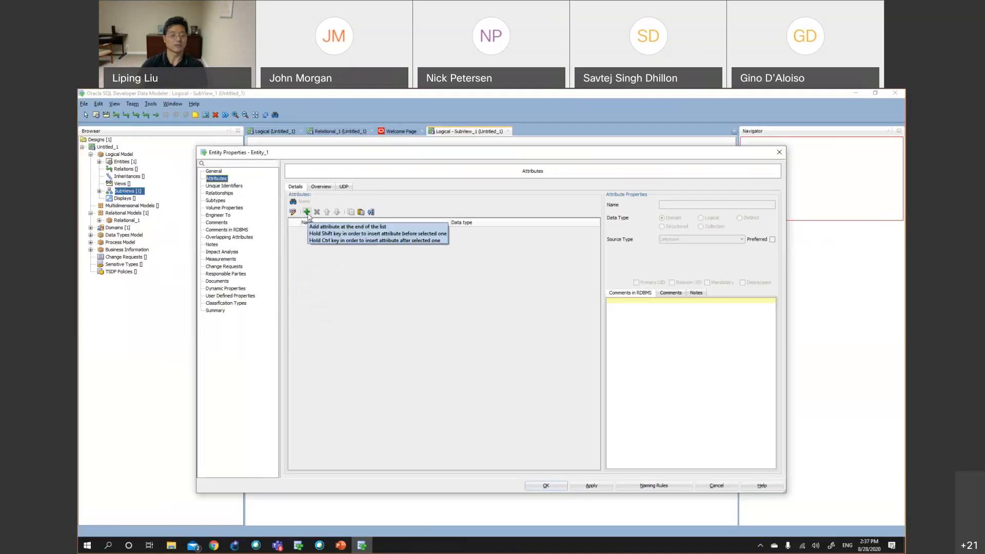
click(306, 212)
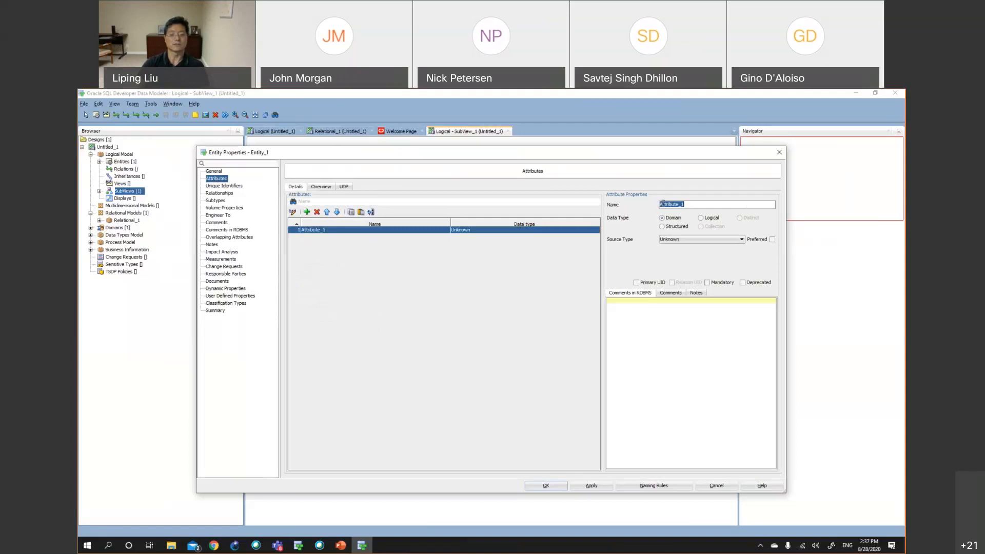
text(CL)
text(D)
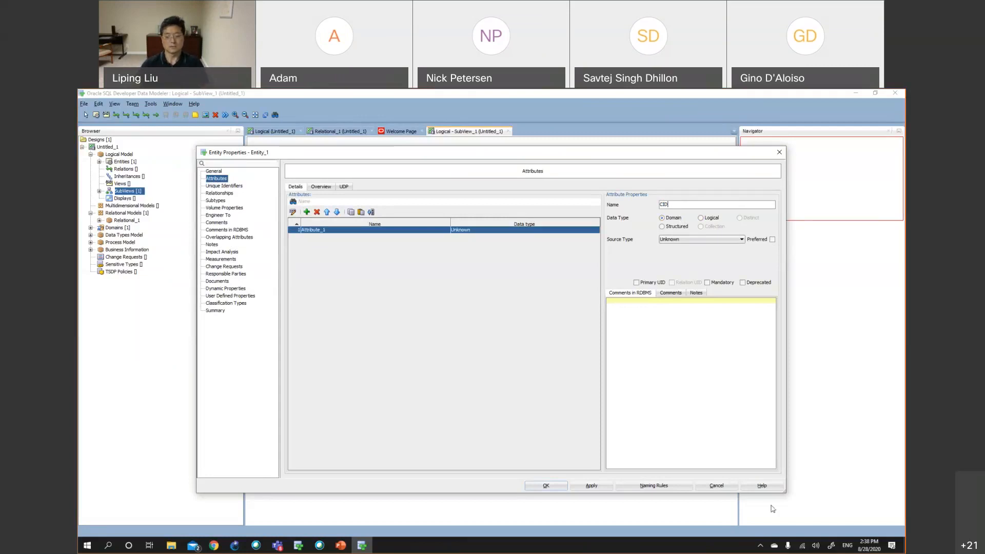
click(713, 488)
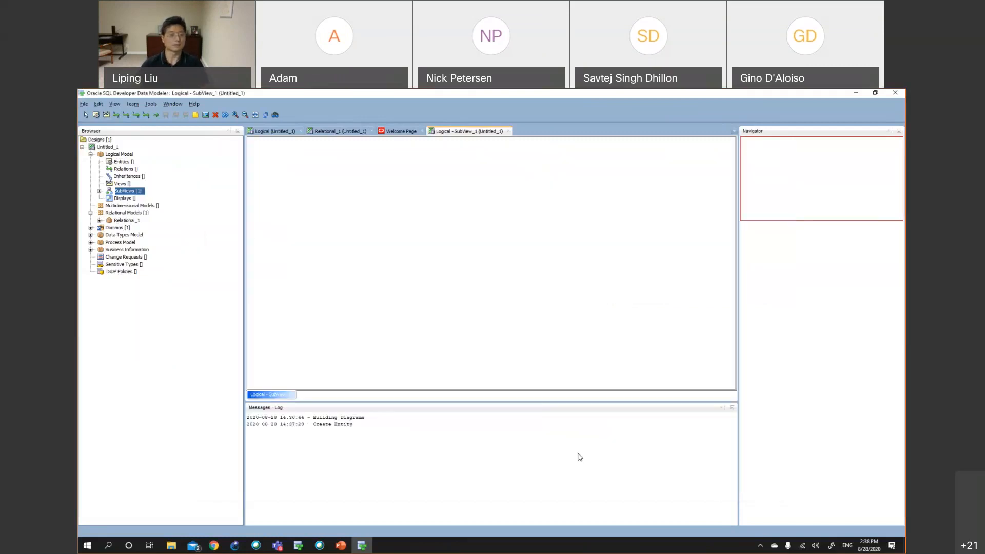
right_click(129, 192)
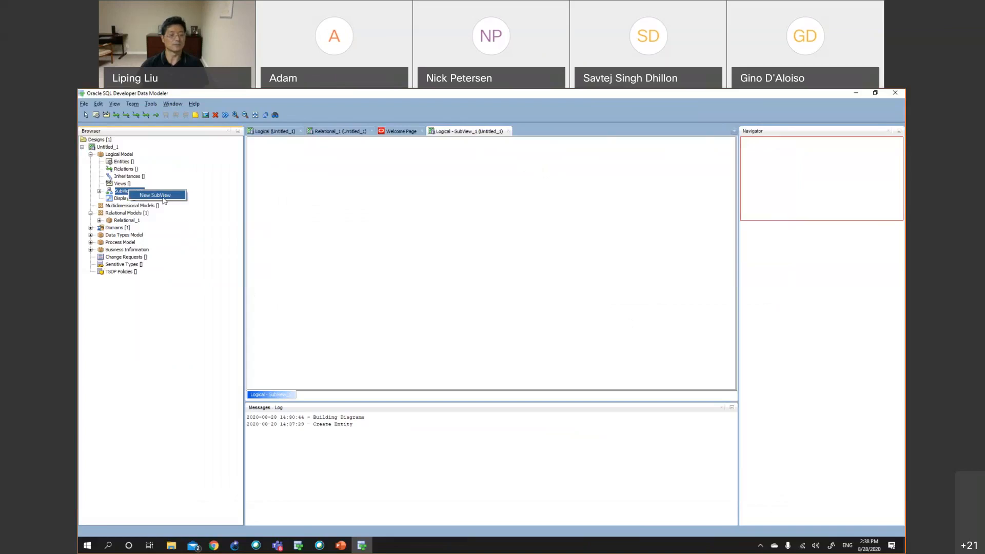
click(402, 202)
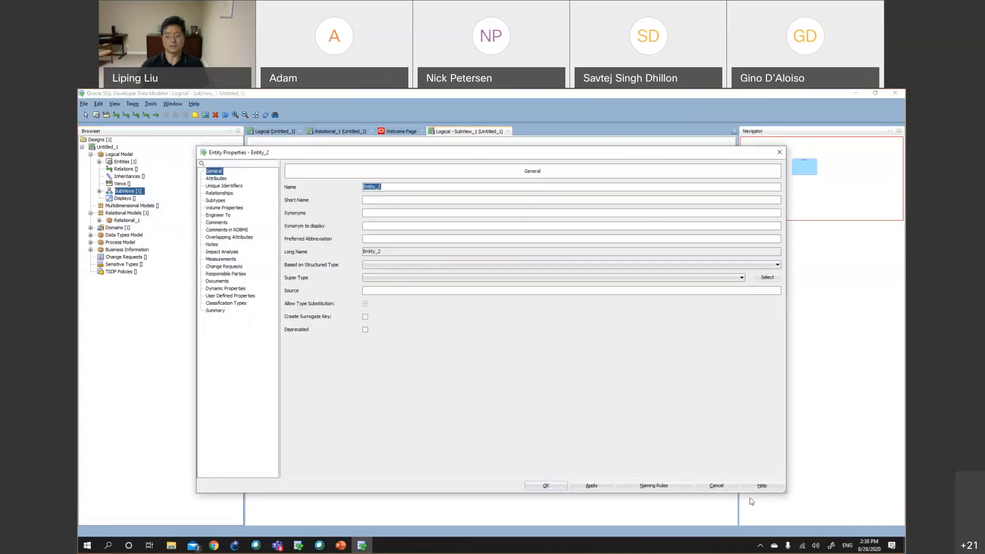
click(716, 485)
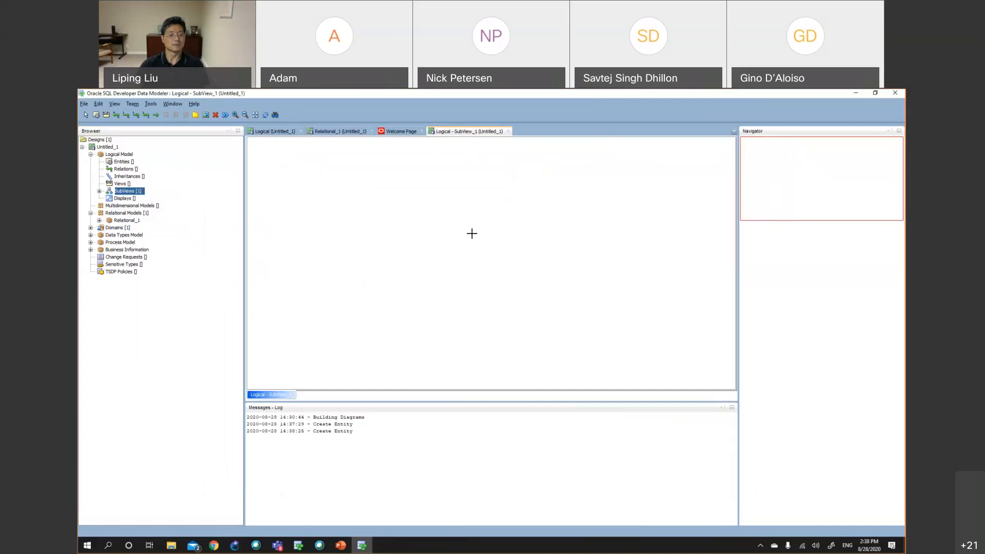
Close the Welcome Page, Relational_1 and Logical diagram tabs, leaving only the subview diagram open
click(395, 135)
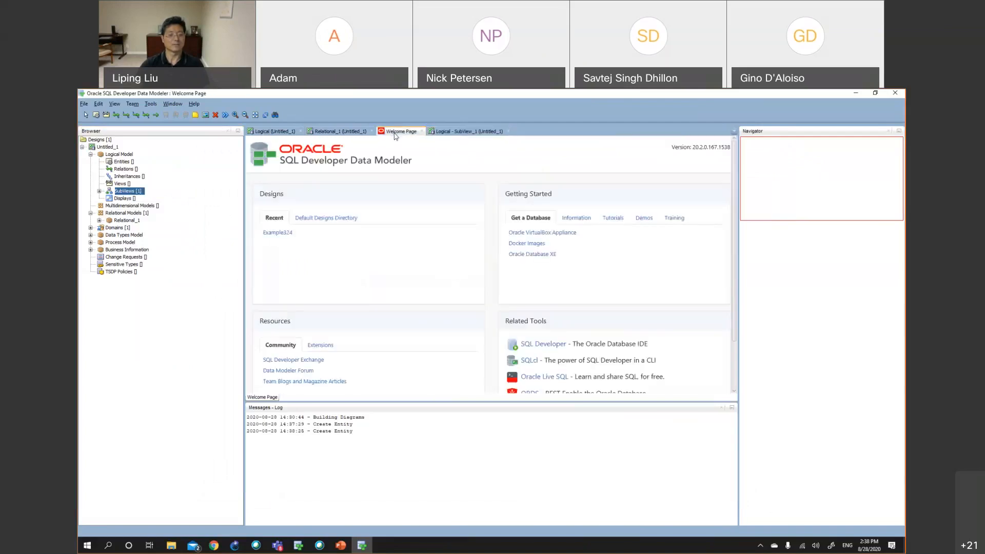
click(421, 132)
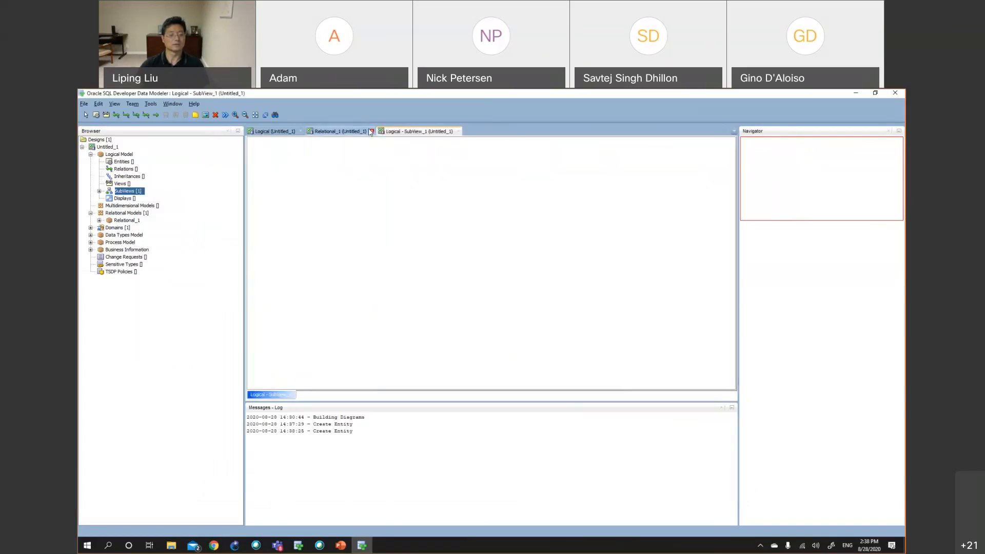
click(371, 131)
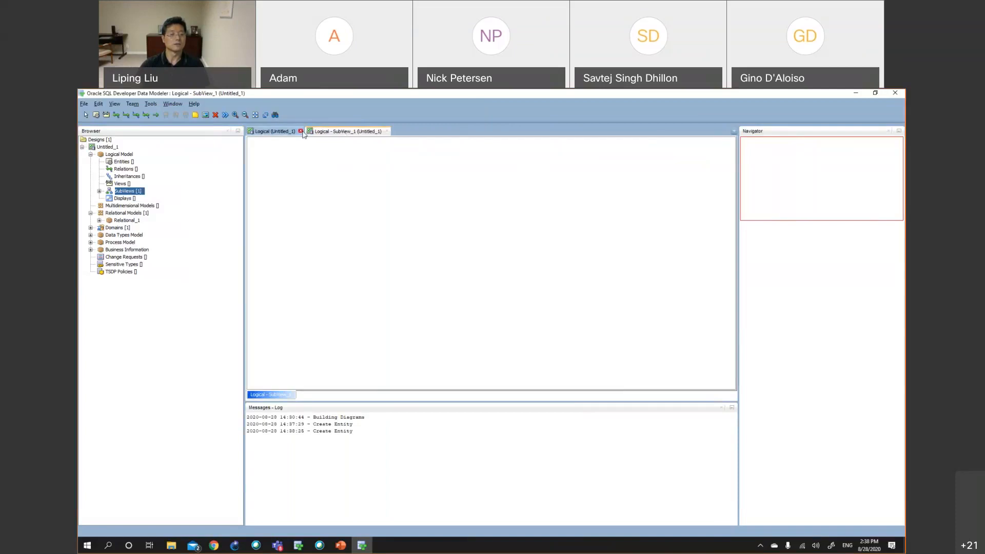
click(300, 131)
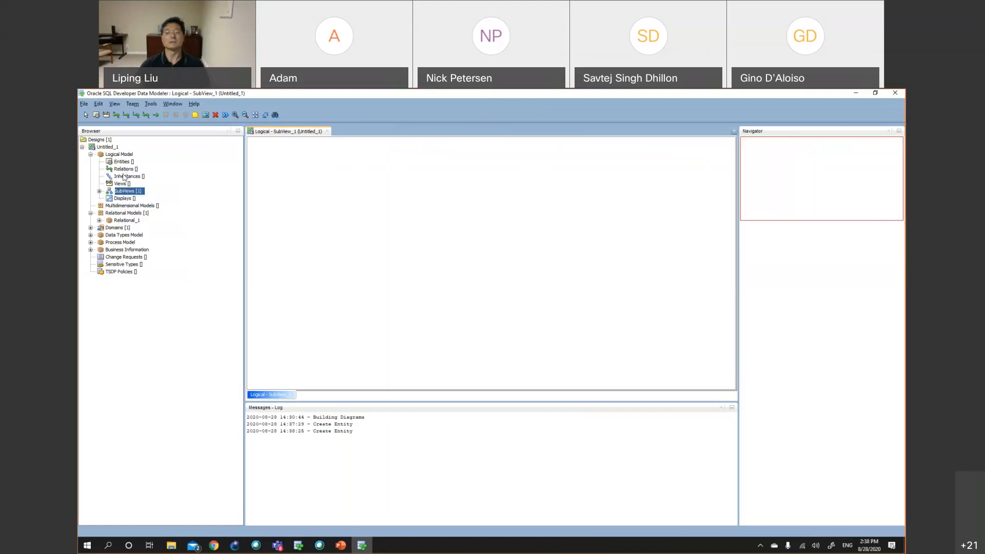
right_click(123, 193)
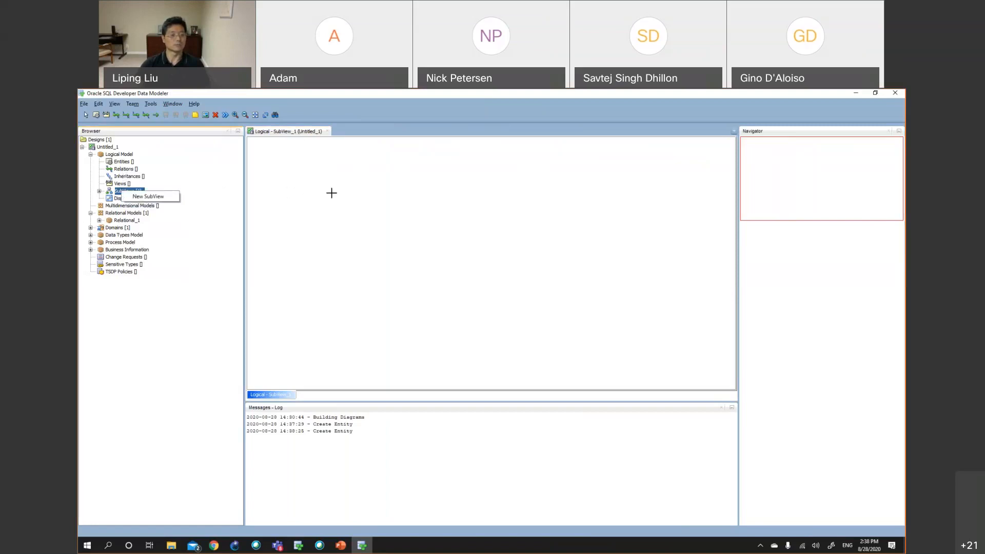
click(118, 103)
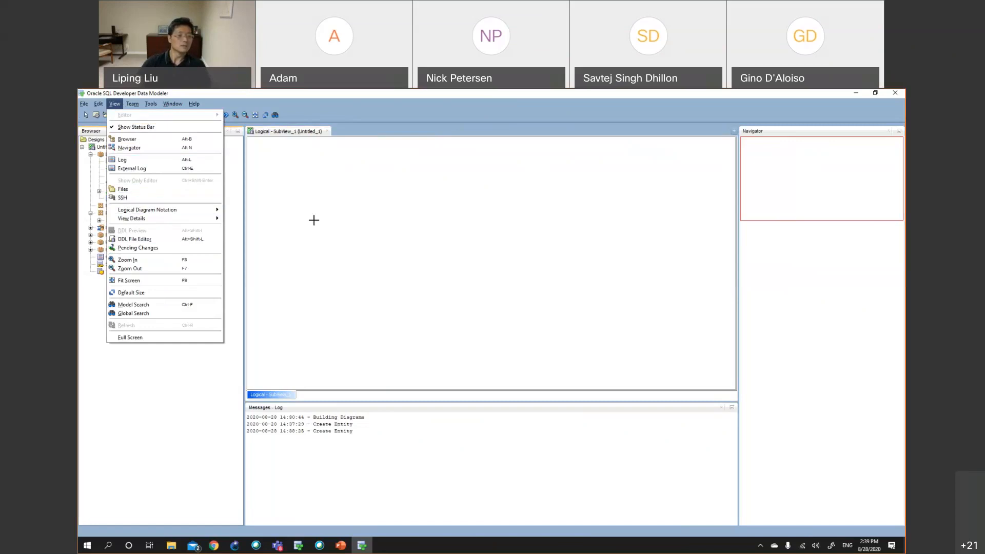
click(311, 104)
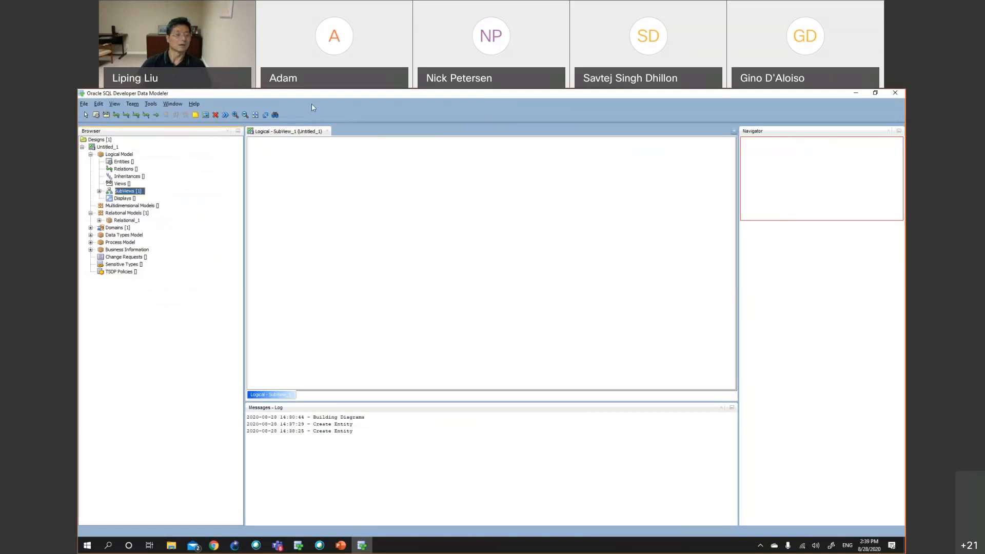
Place a new entity on the subview diagram and name it Customer with short name CUST
click(97, 116)
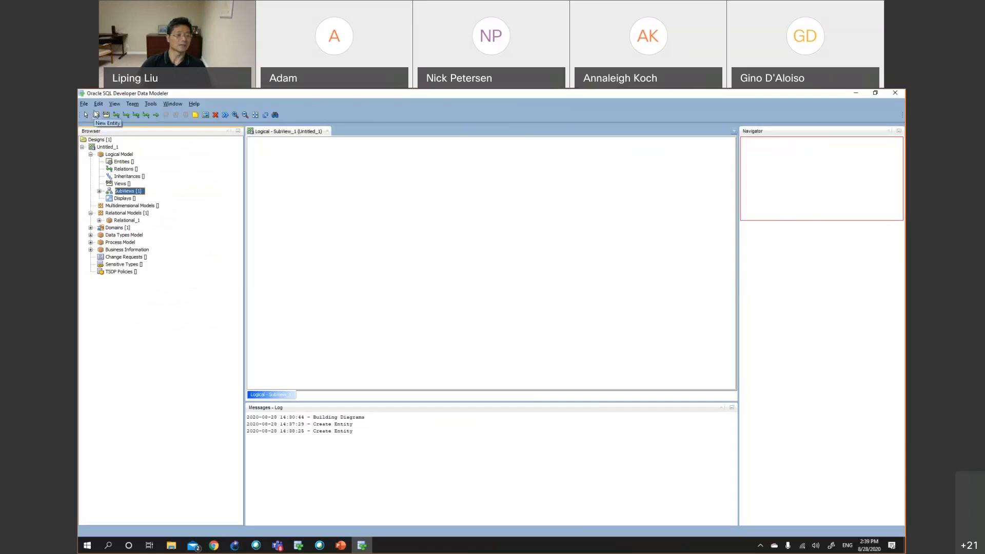
click(307, 189)
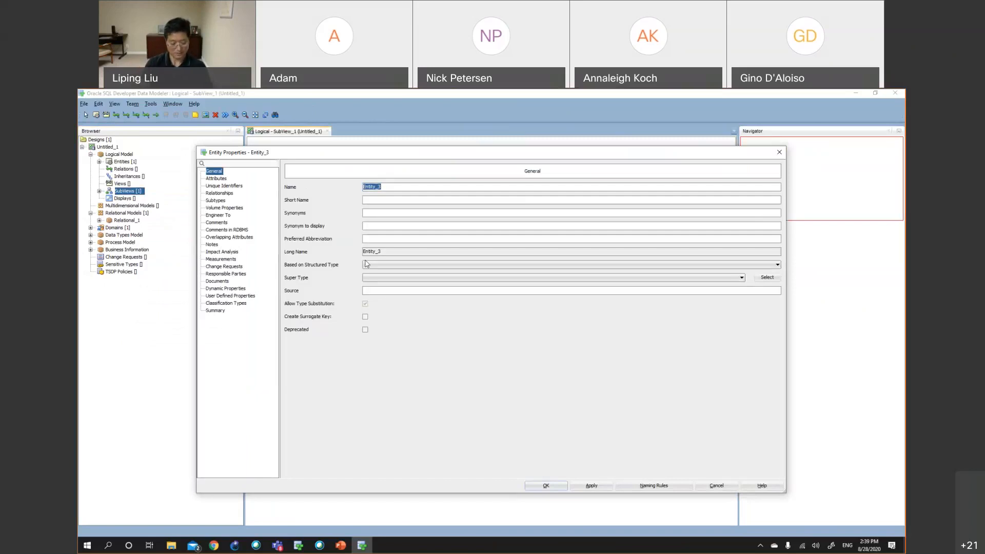
text(C)
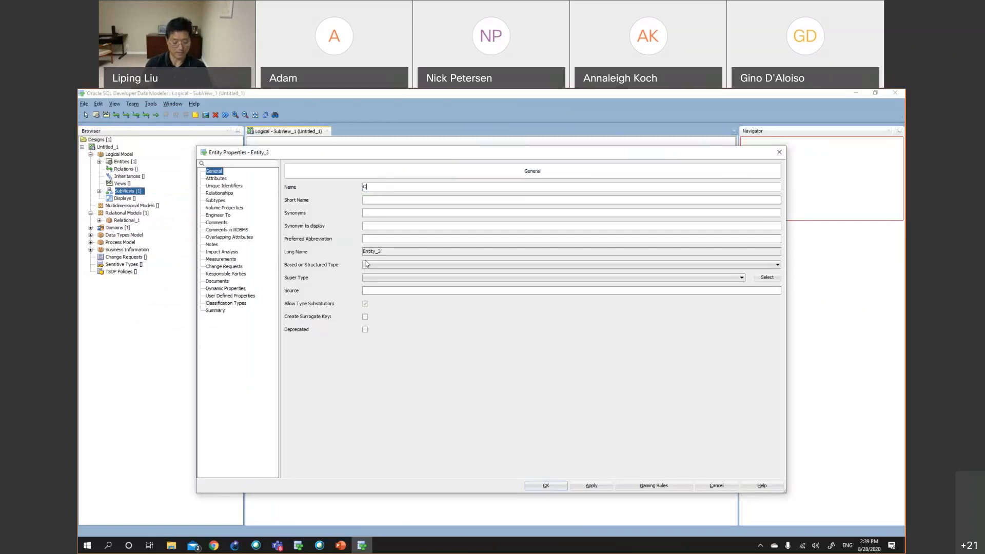
text(USTER)
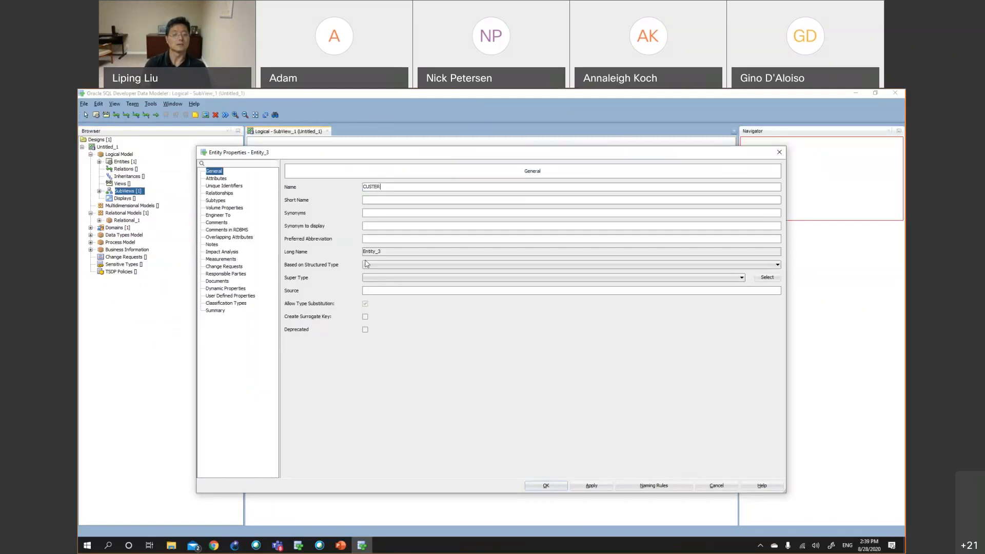
key(BackSpace)
key(BackSpace)
key(BackSpace)
key(BackSpace)
text(user)
key(BackSpace)
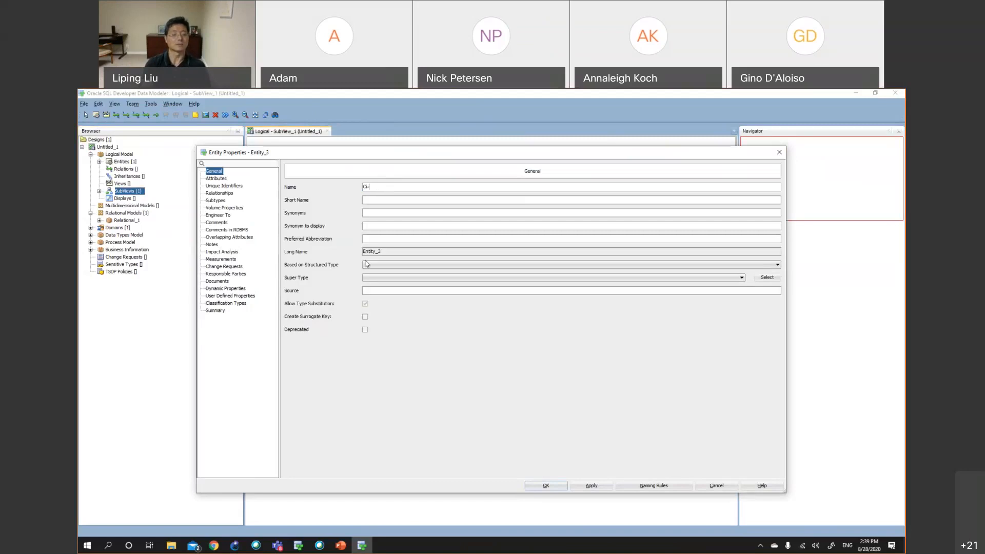
text(stomer)
click(380, 204)
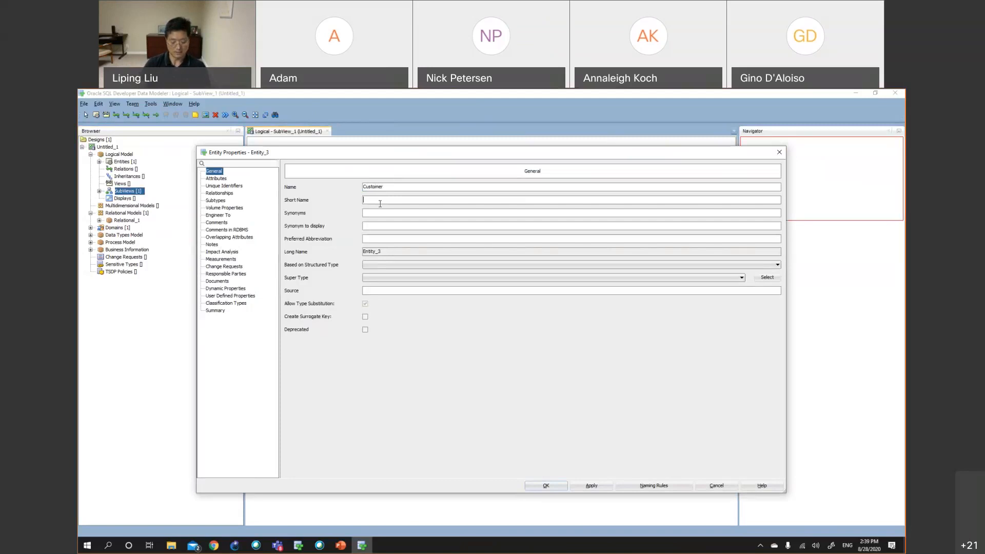
text(CUST)
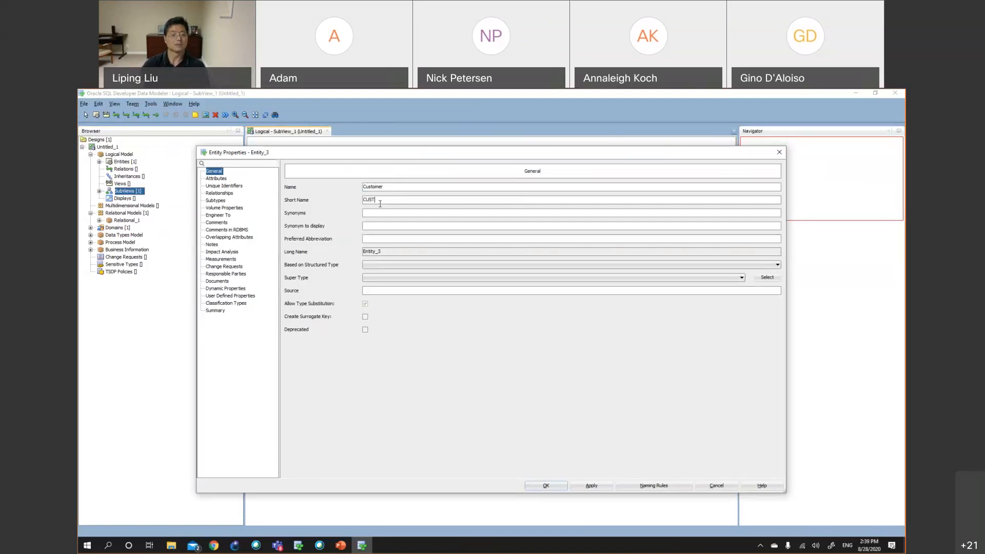
Add a CID attribute to the Customer entity with a Logical data type of CHAR
click(216, 178)
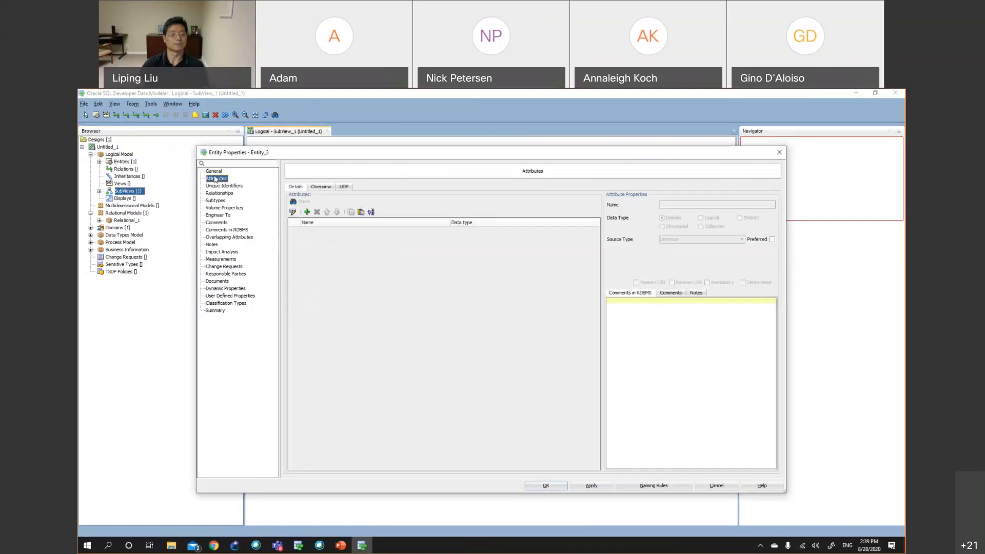
click(306, 212)
text(CID)
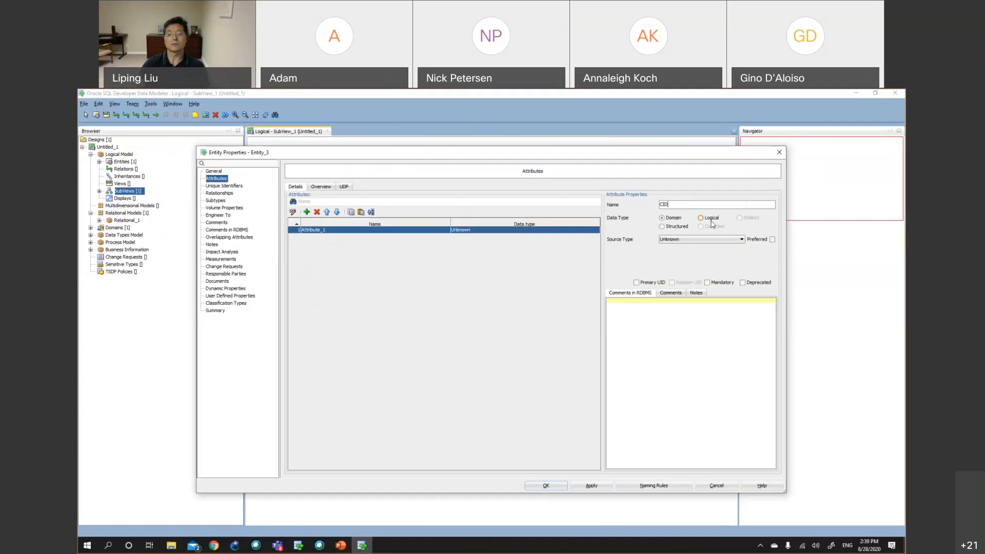
click(711, 221)
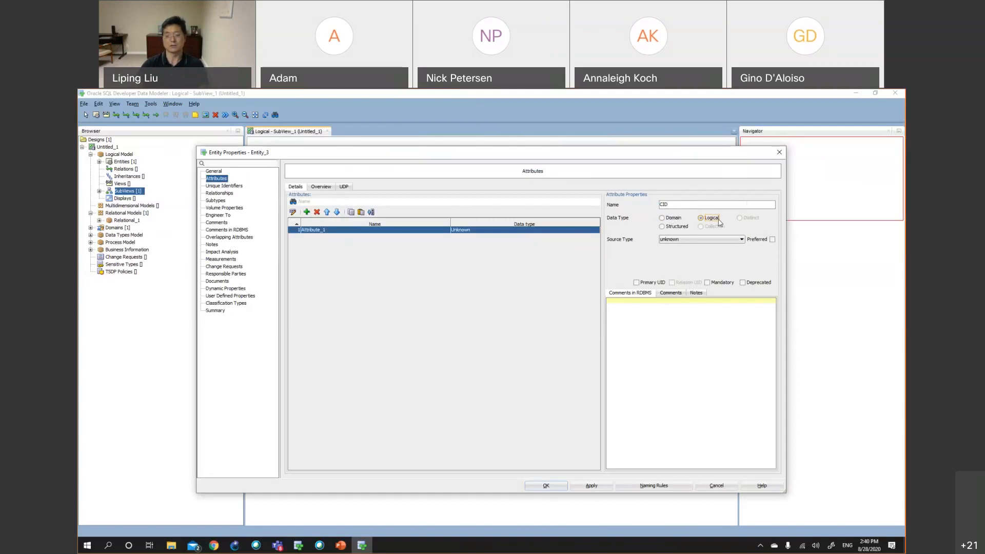
click(716, 239)
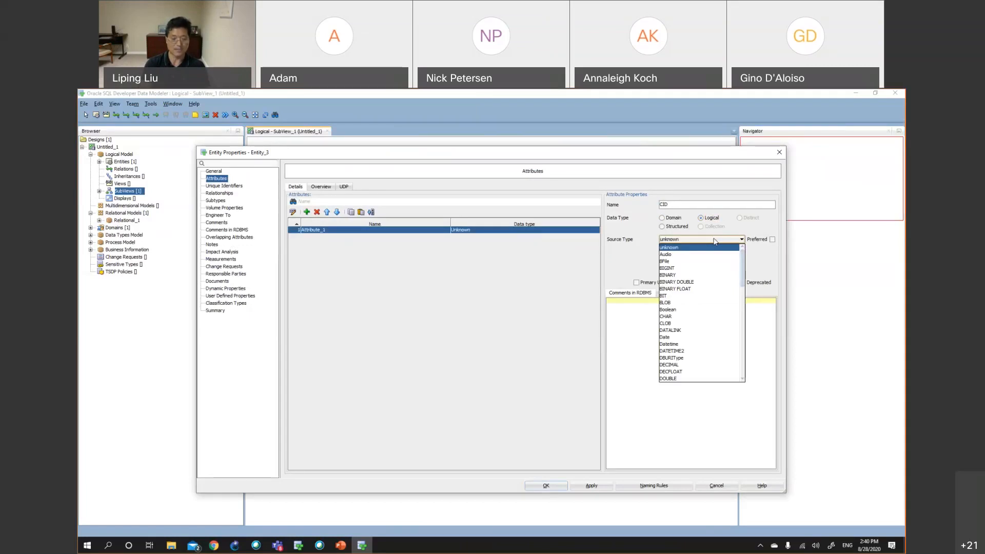
key(c)
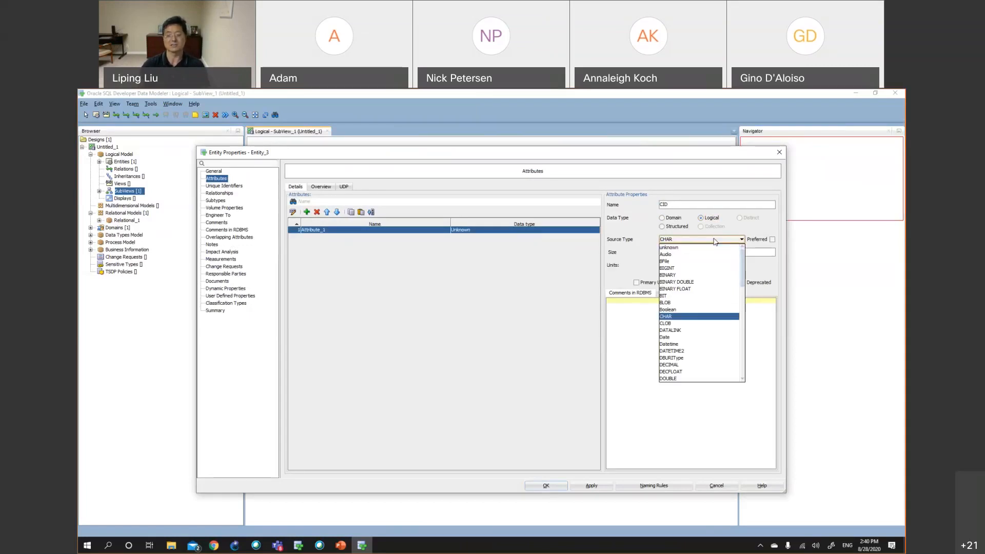
click(733, 316)
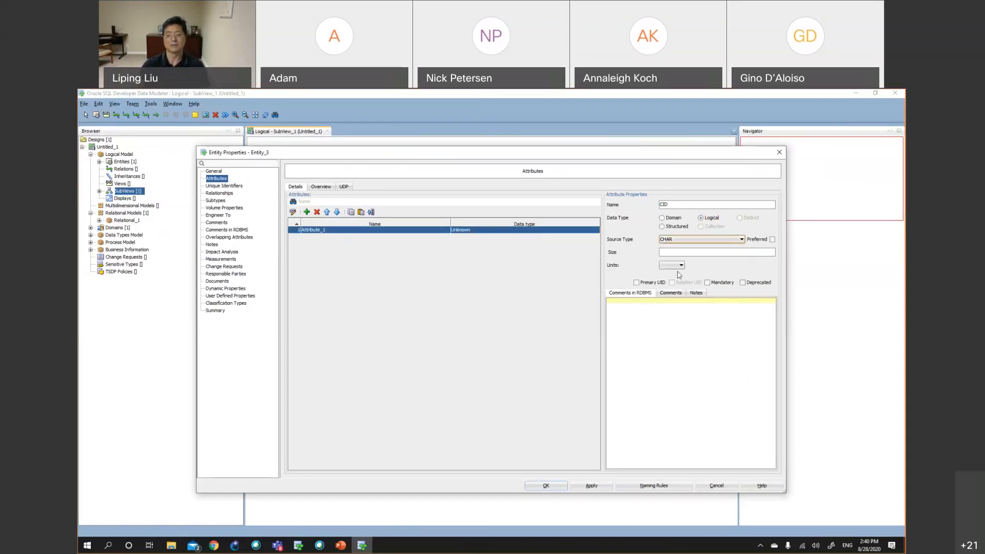
Set CID's size to 11 with CHAR units, mark it as Primary UID, and apply
click(675, 252)
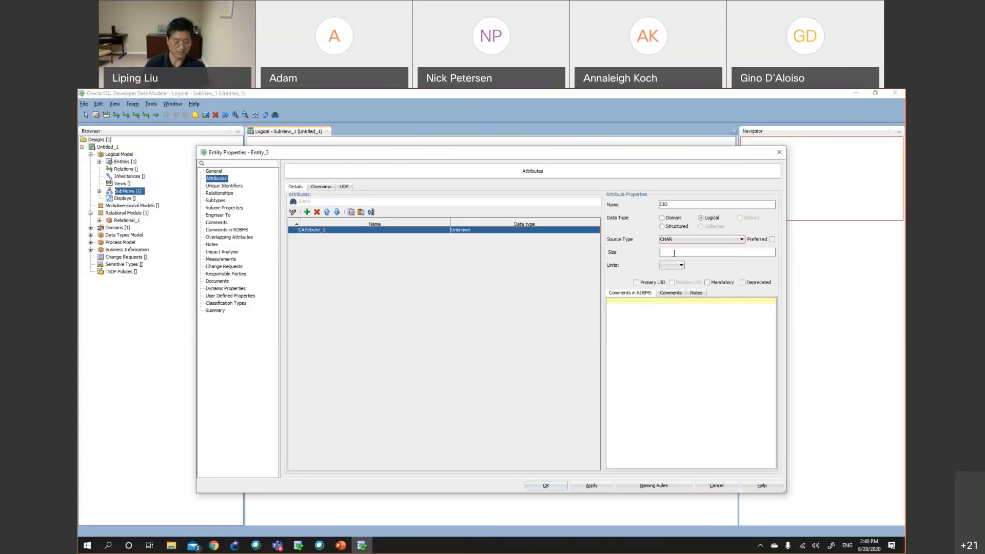
text(11)
click(672, 265)
click(675, 289)
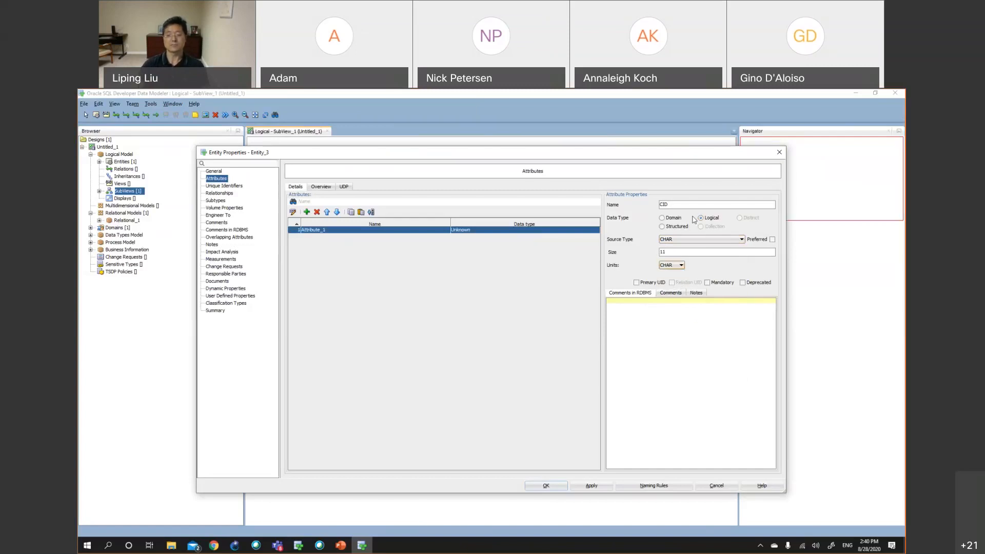
click(636, 283)
click(592, 486)
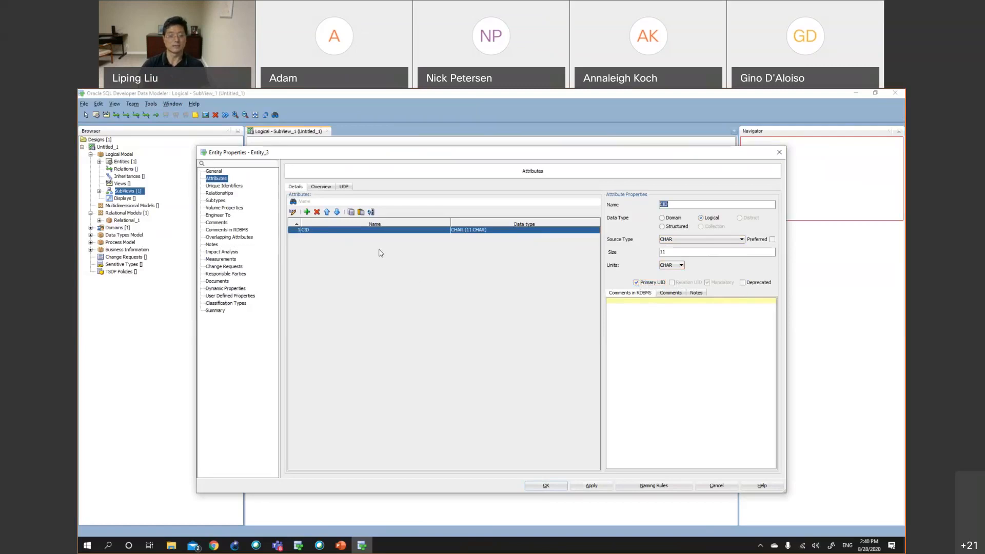
Add an LName attribute to the Customer entity with a Logical data type of CHAR
click(307, 212)
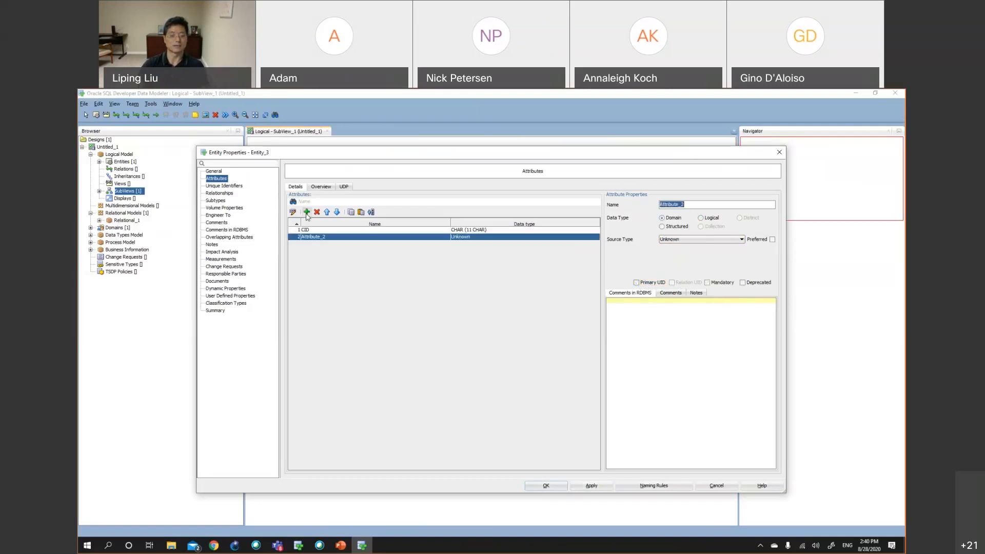
text(L)
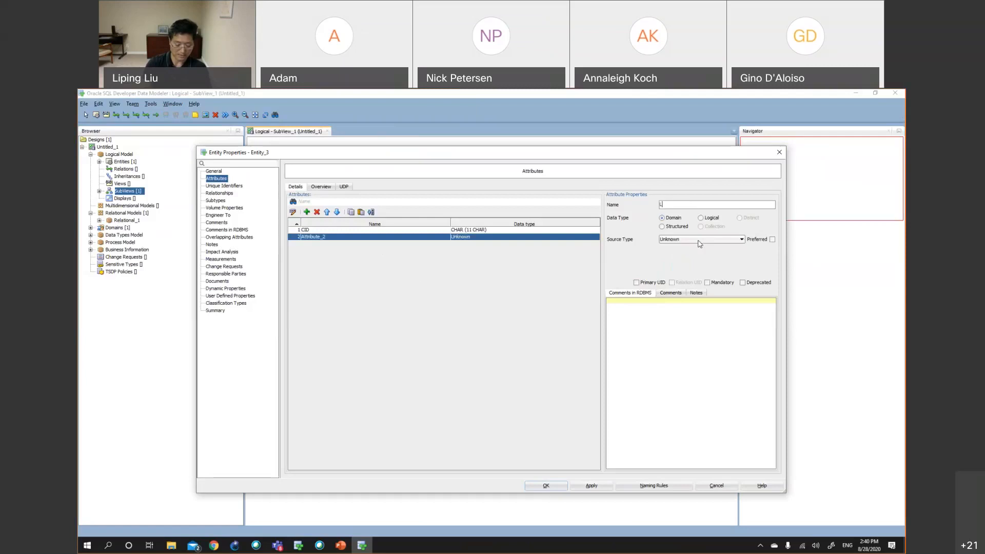
text(Name)
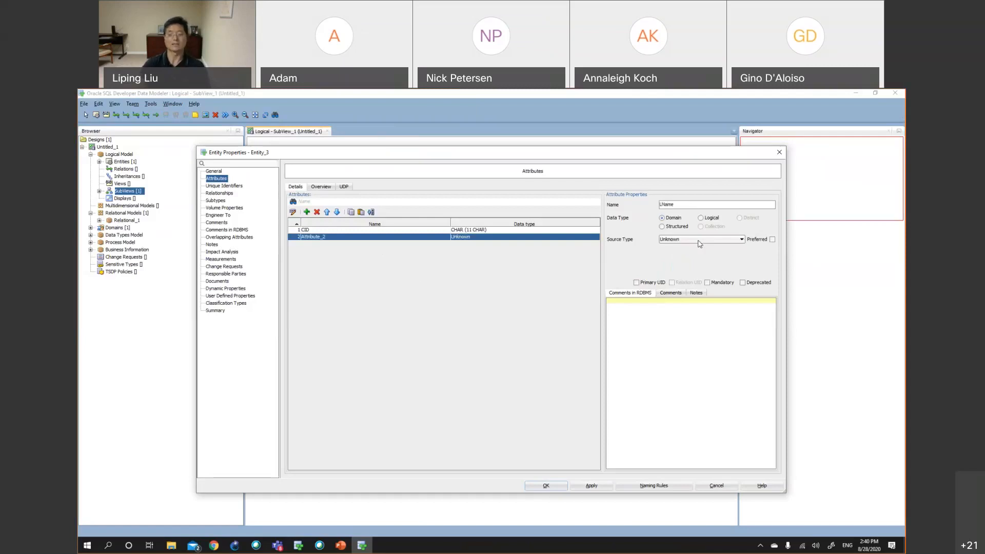
click(711, 220)
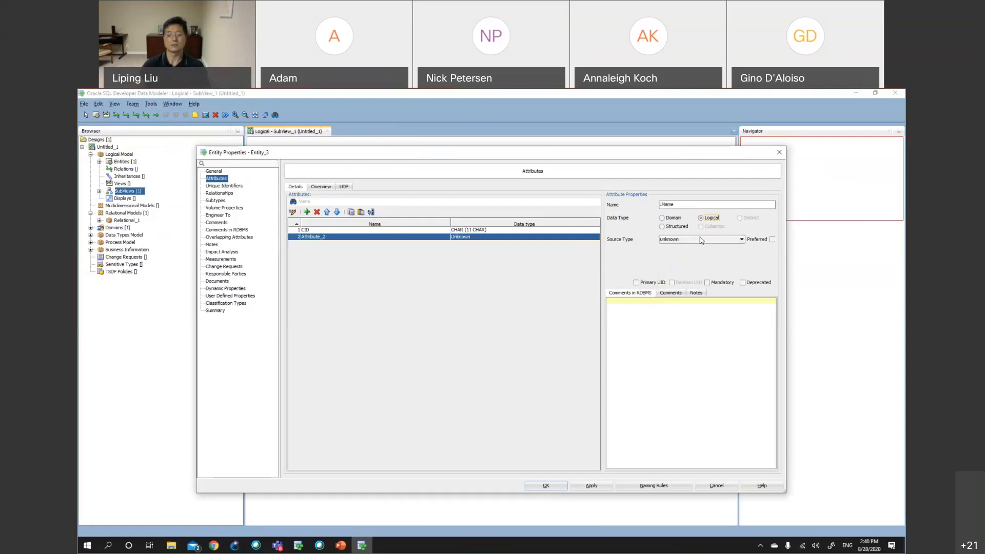
click(701, 240)
click(699, 317)
Set LName's size to 45 with CHAR units, mark it Mandatory, and confirm the entity properties
click(691, 250)
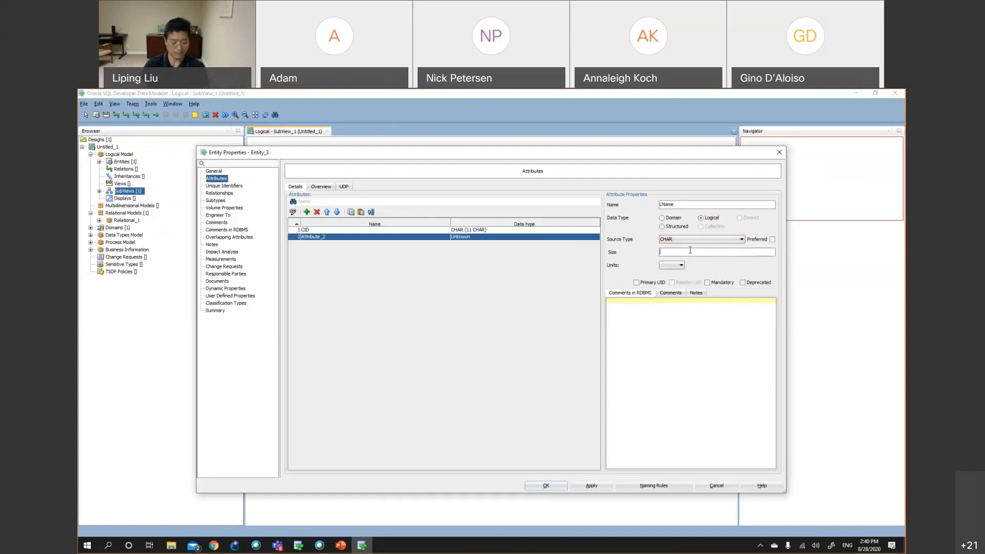
text(45)
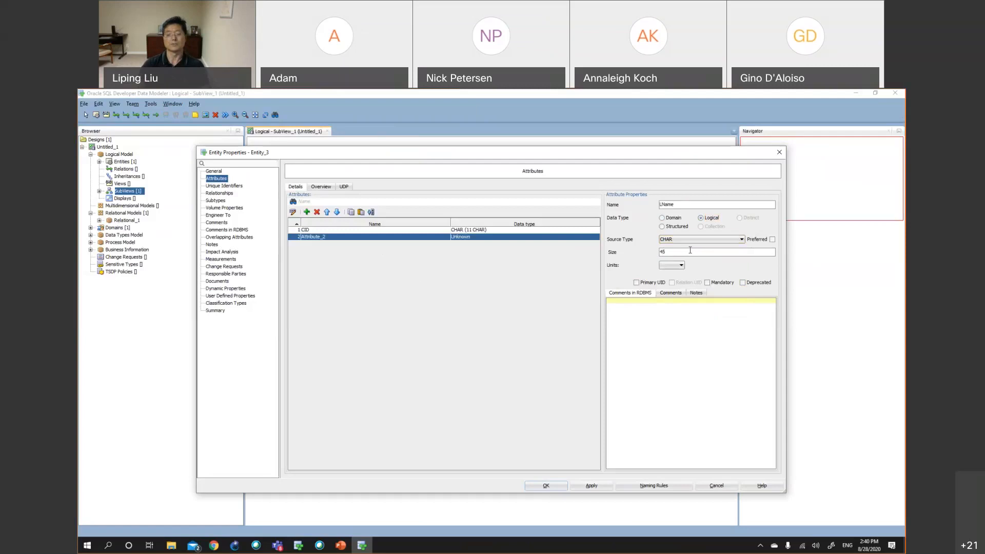
click(681, 265)
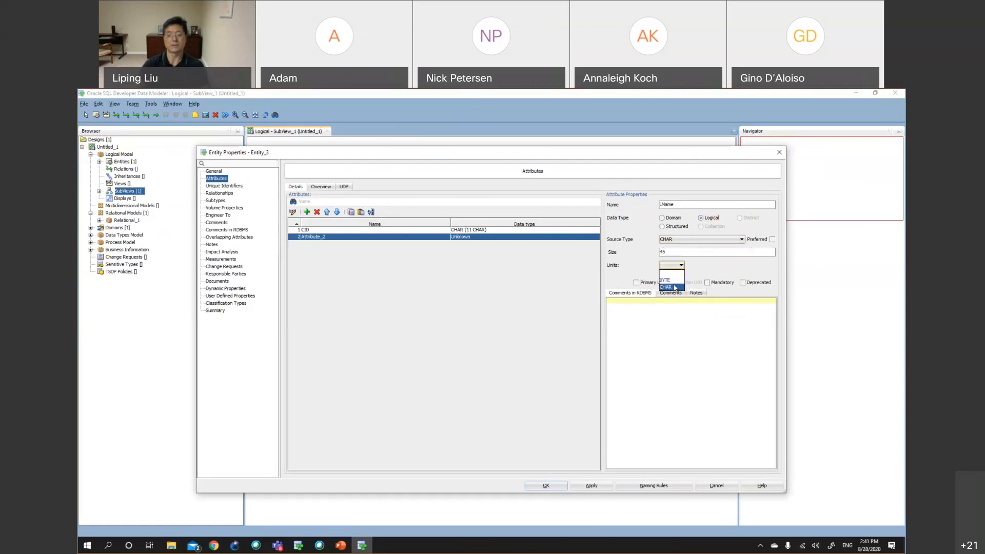
click(673, 287)
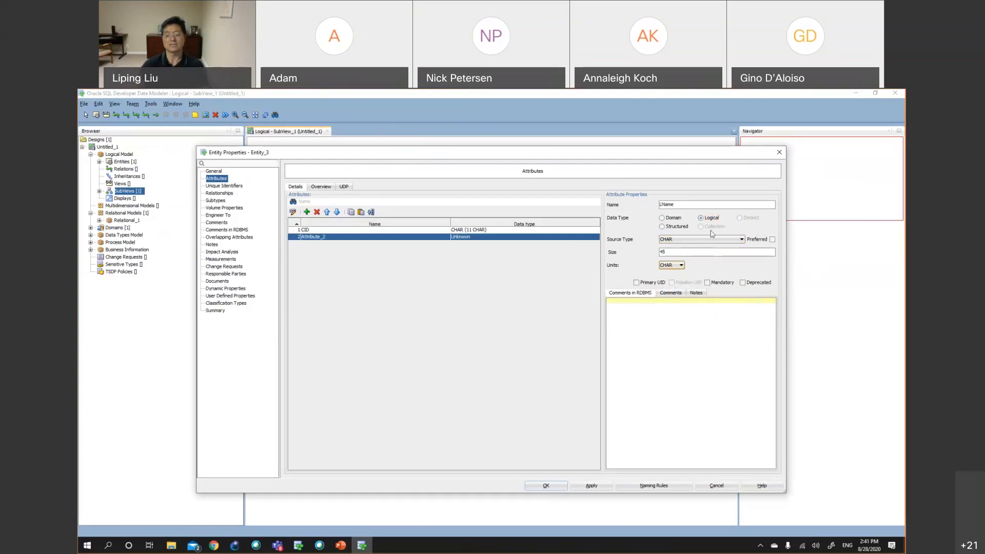
click(708, 283)
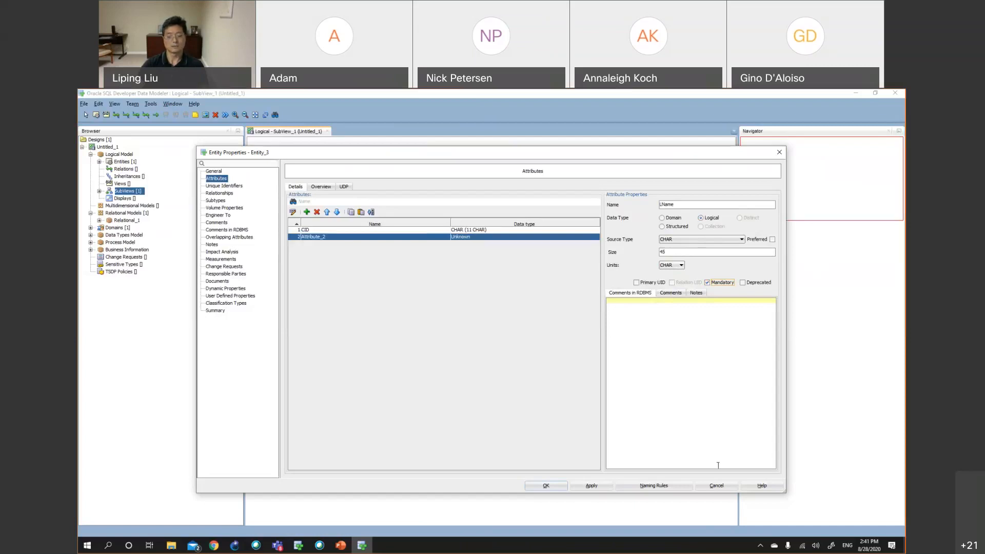
click(546, 486)
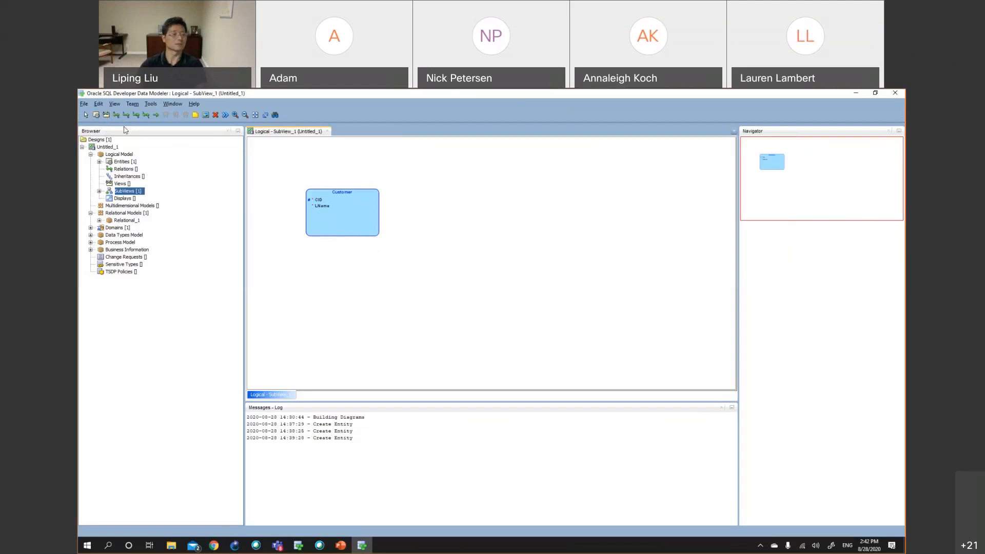
Reopen the Customer entity's properties, review the LName attribute, and enlarge the dialog
double_click(357, 227)
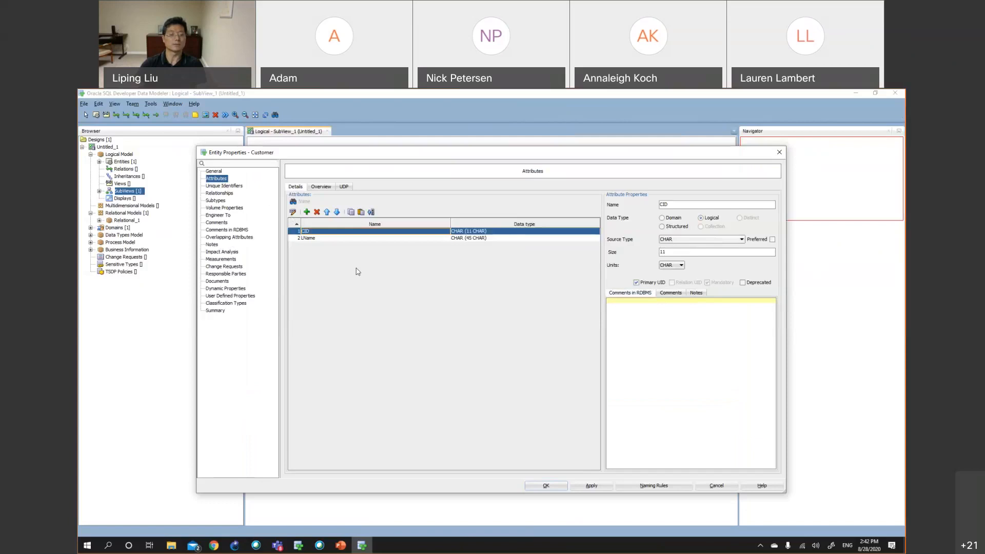
click(319, 239)
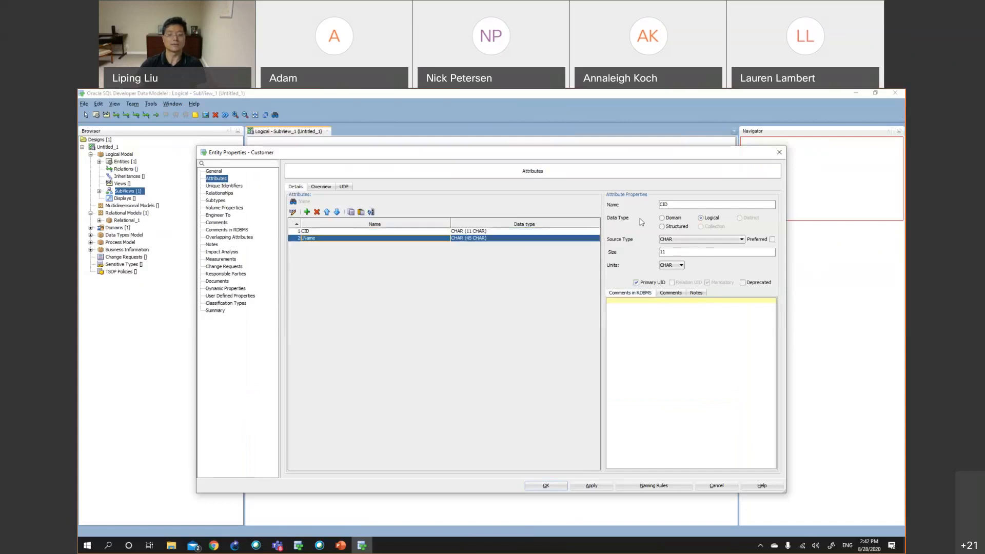
click(690, 204)
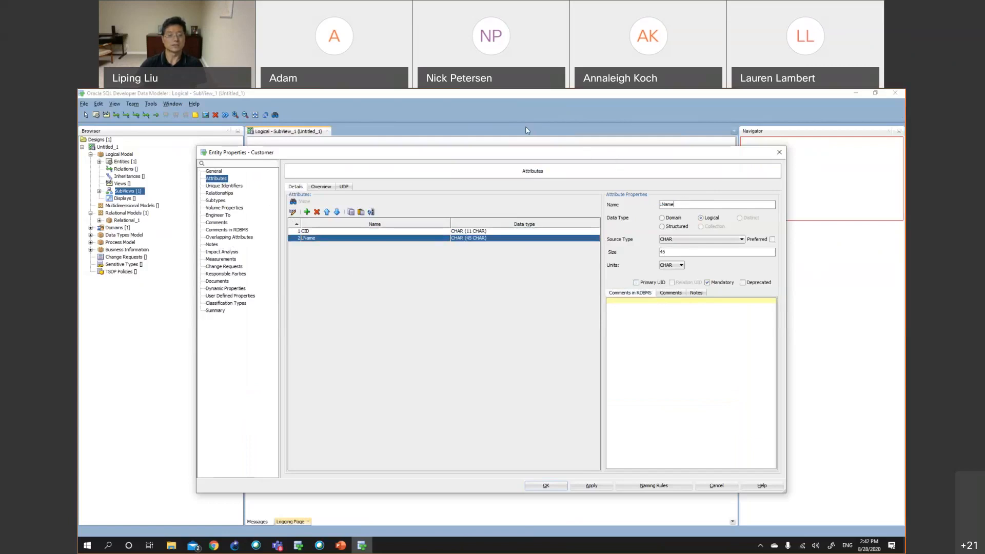
drag(612, 154, 526, 127)
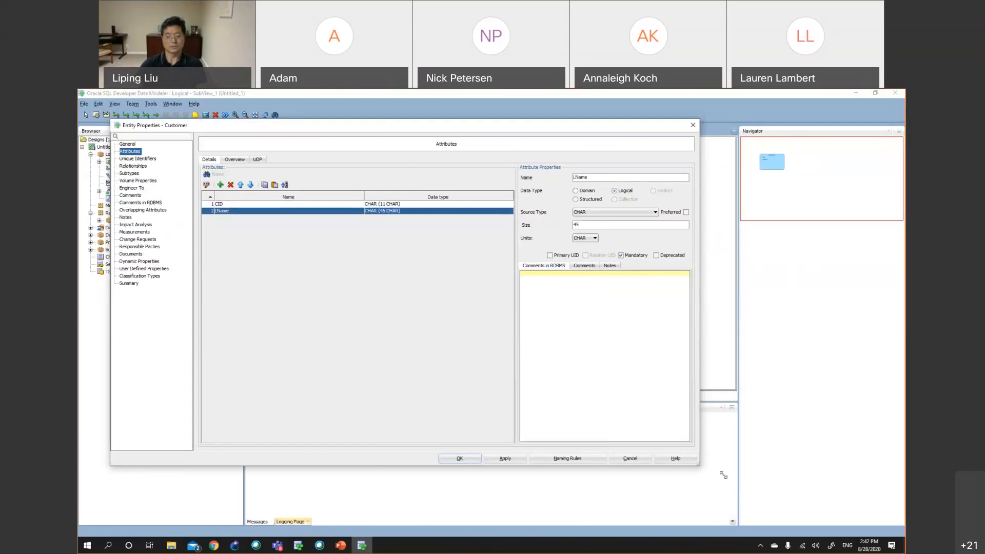
drag(701, 466, 721, 494)
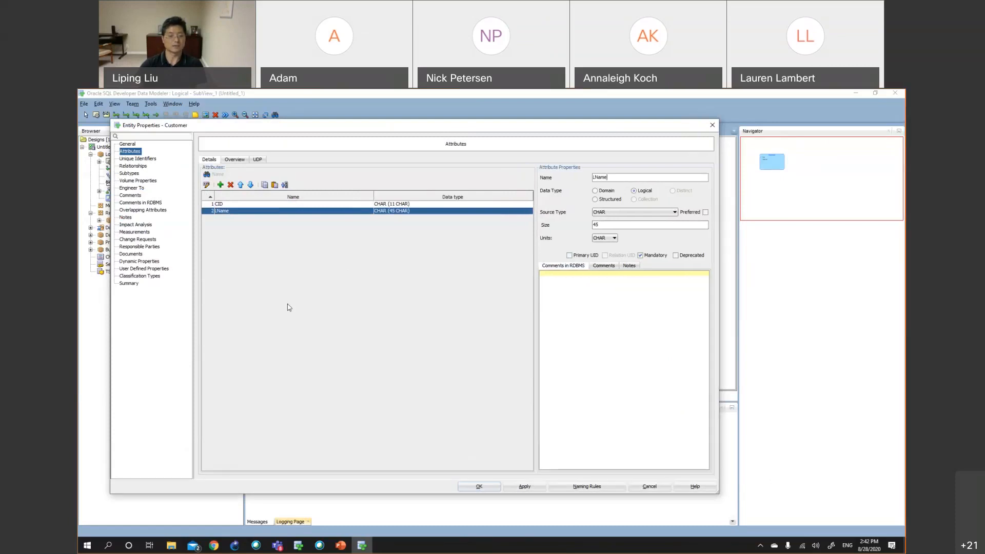
drag(317, 128, 300, 124)
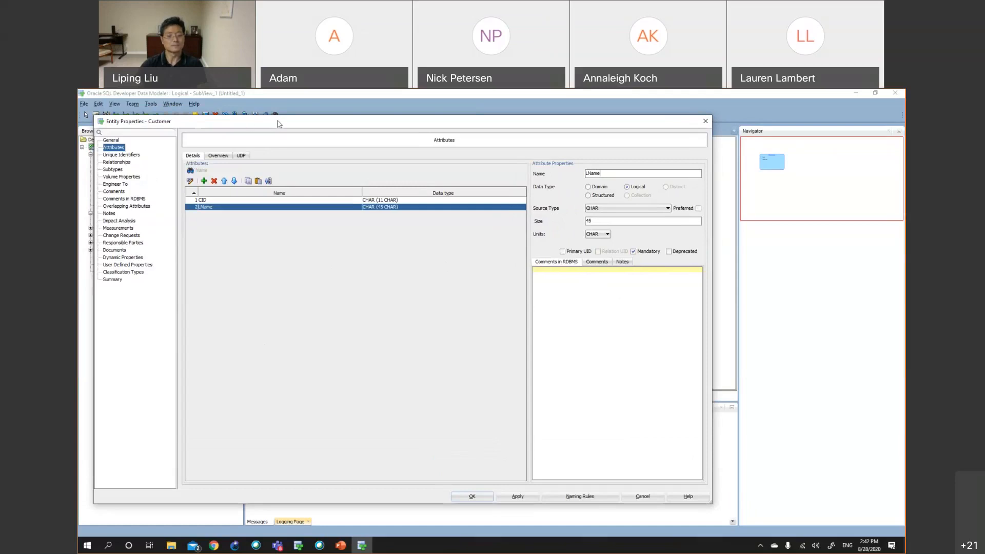
drag(276, 124, 305, 123)
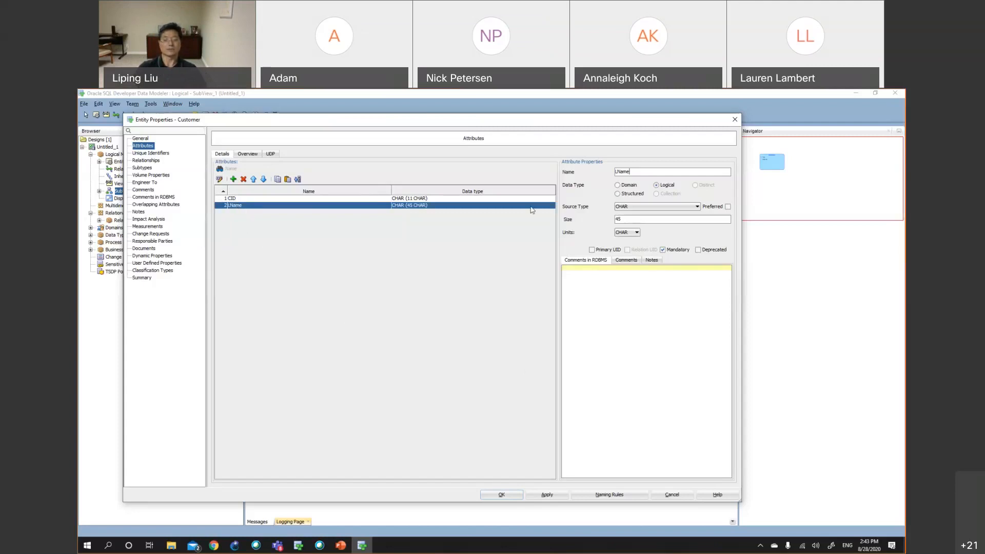
Add an FName attribute to Customer with a Logical data type of CHAR
click(233, 179)
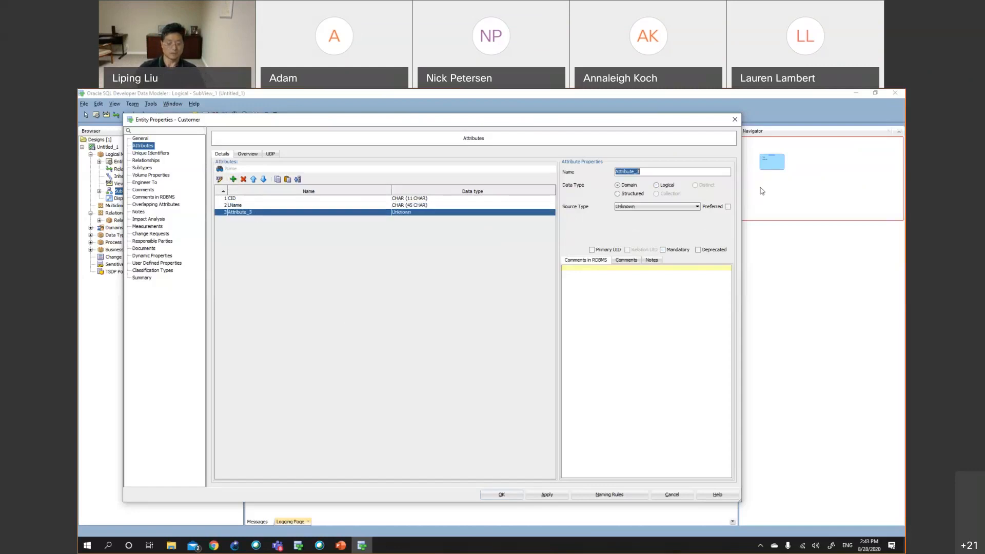
text(FName)
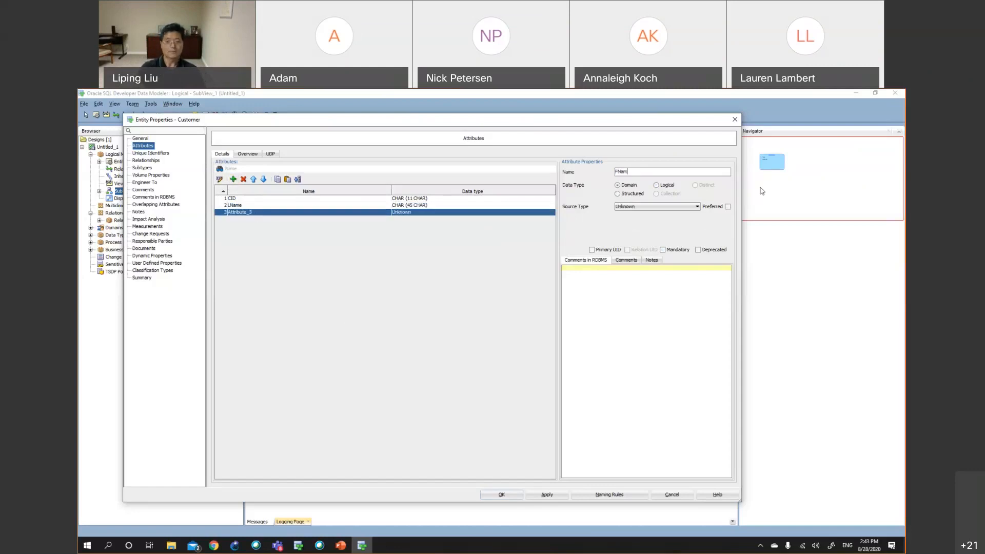
click(667, 185)
click(662, 206)
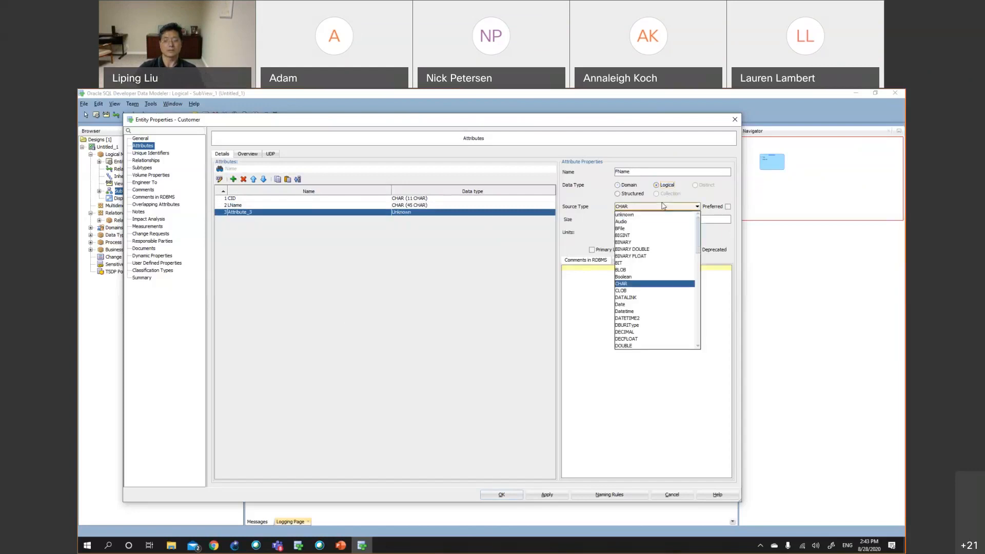
click(648, 284)
Set FName's size to 45 with CHAR units, apply, and close the Customer entity properties
click(645, 220)
text(45)
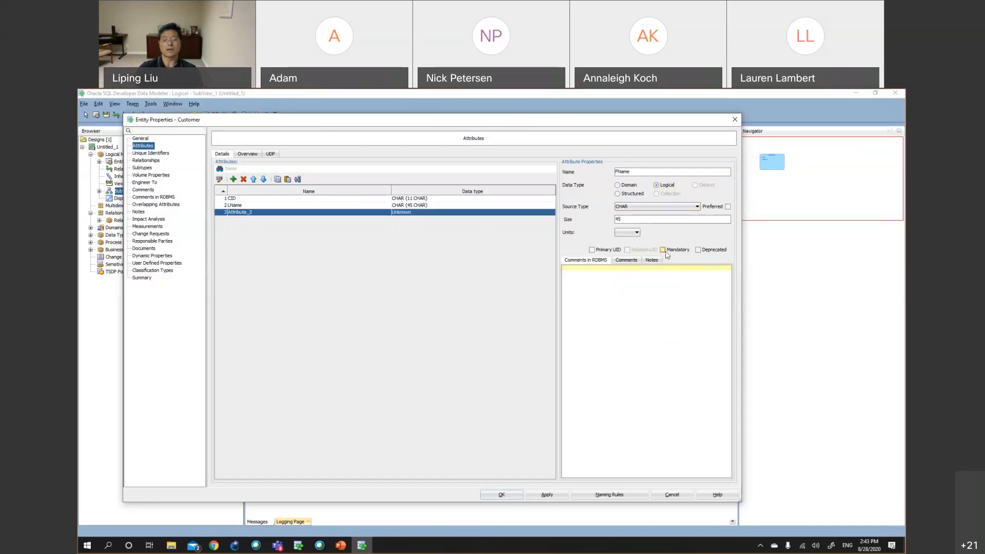
click(637, 232)
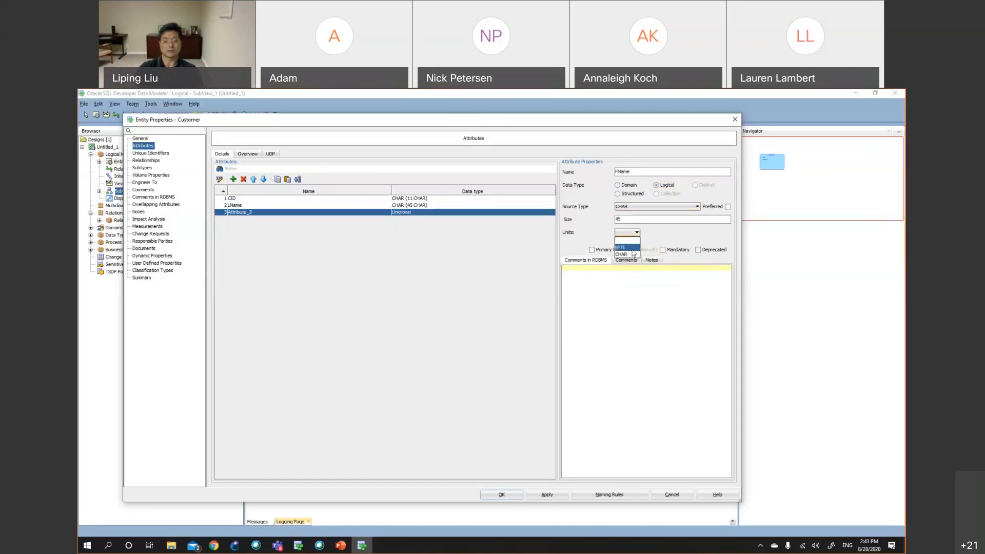
click(634, 255)
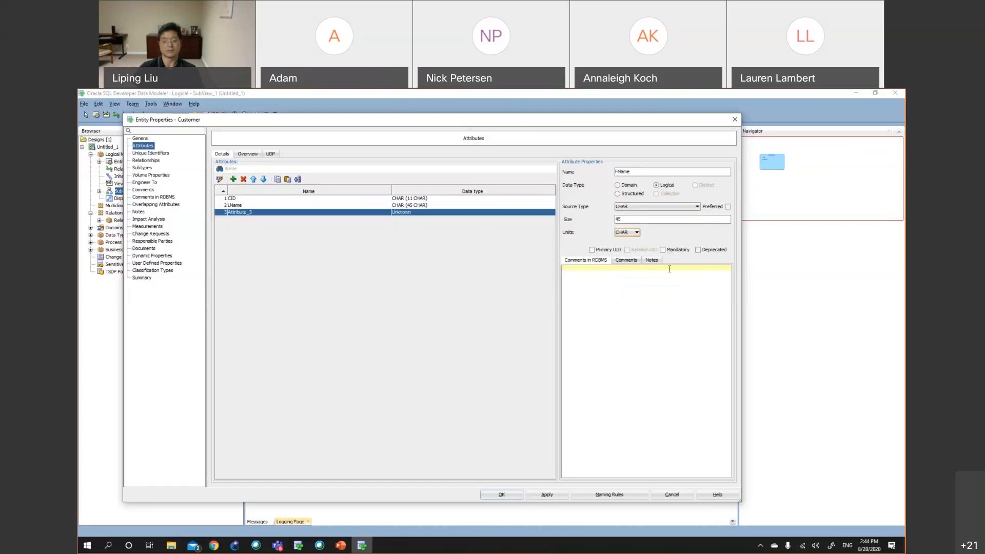
click(554, 499)
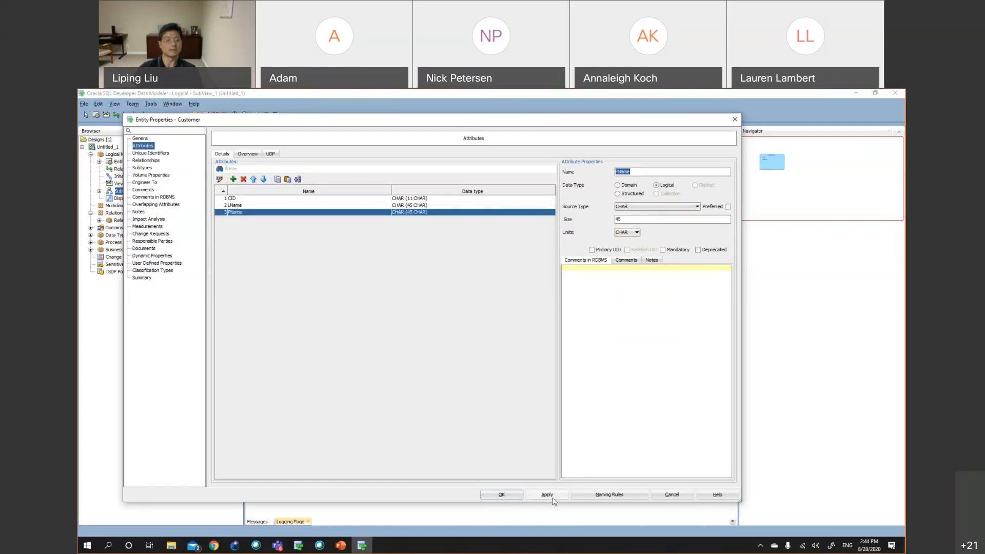
click(506, 497)
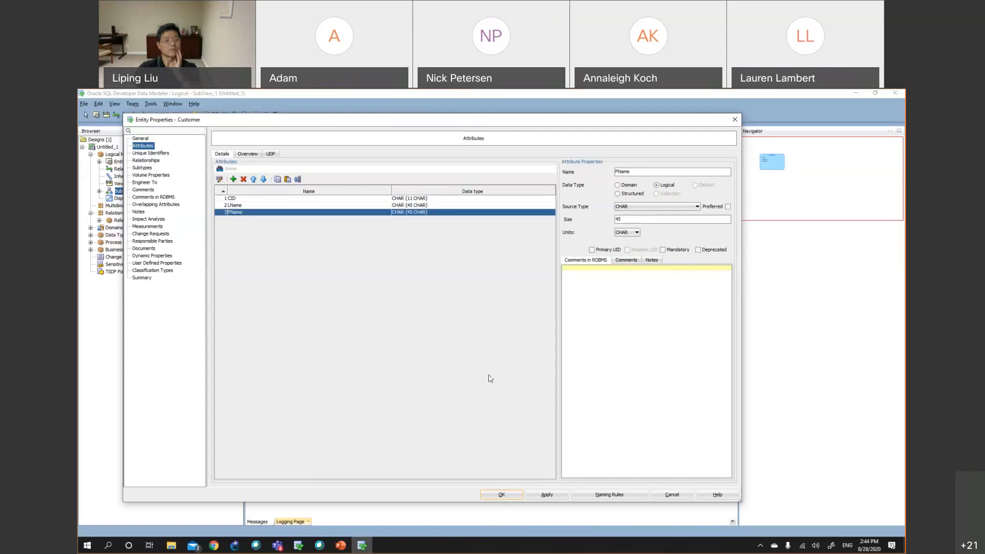
click(247, 199)
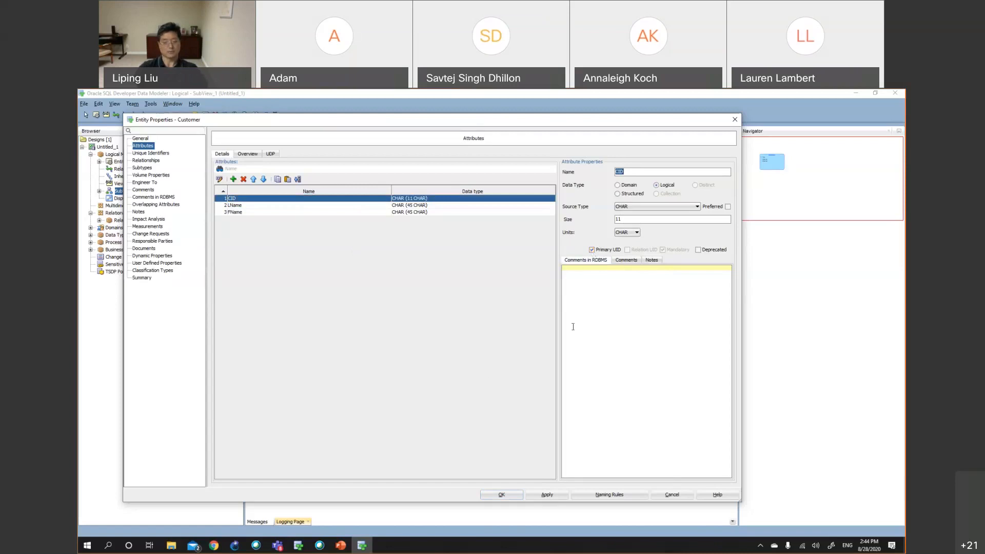
click(509, 497)
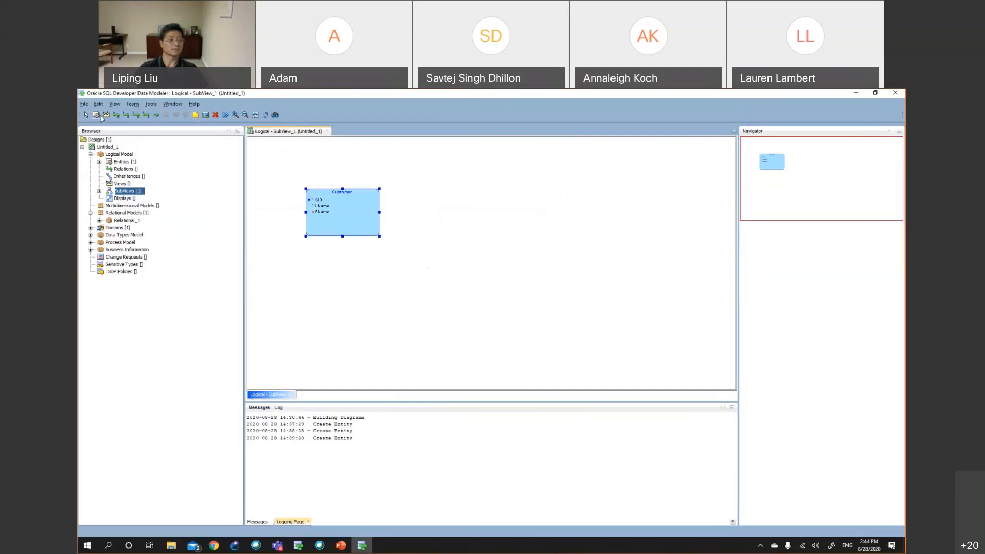
Place a new entity on the subview diagram and name it Account with short name ACCT
click(96, 115)
click(472, 201)
text(Account)
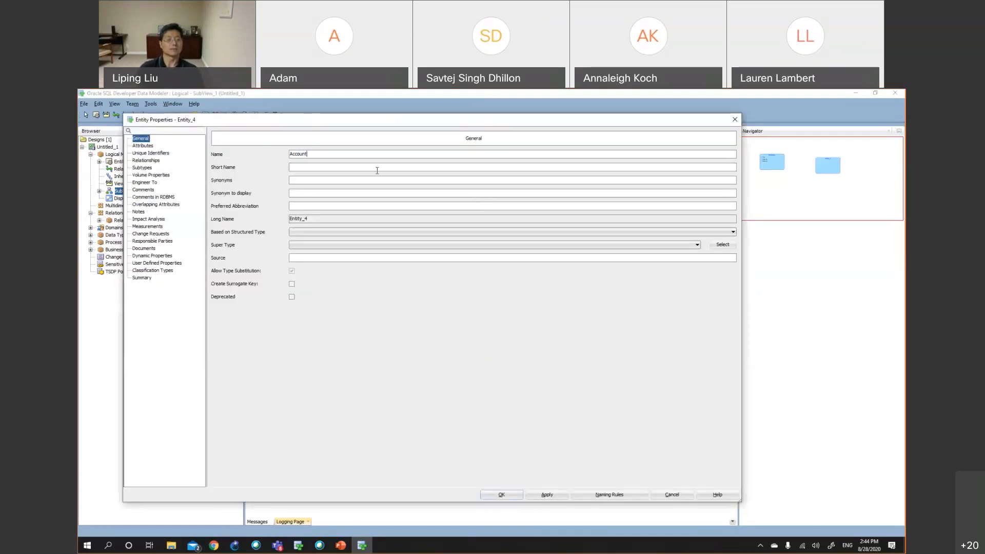
click(377, 170)
text(ACCT)
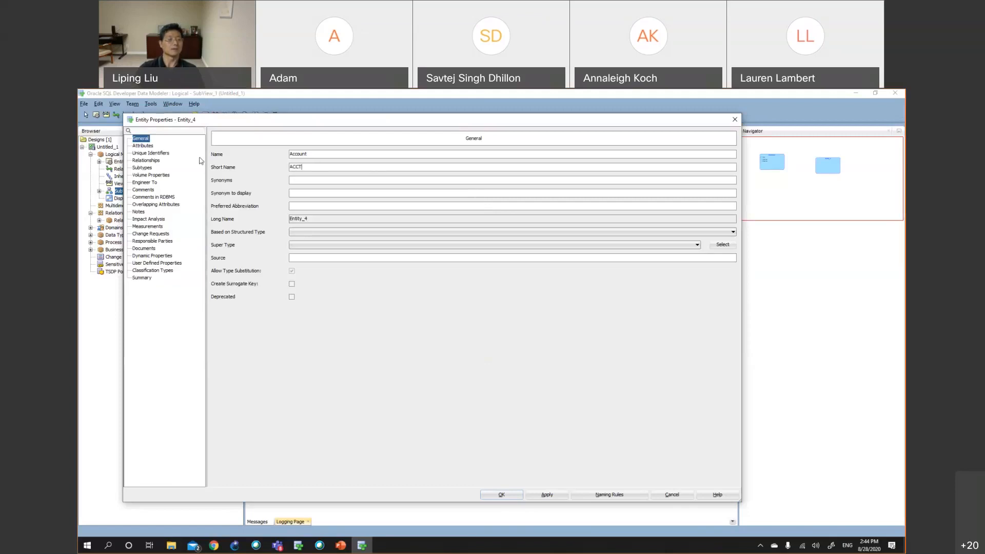
Add an ACCTNO attribute to the Account entity with a Logical data type
click(142, 146)
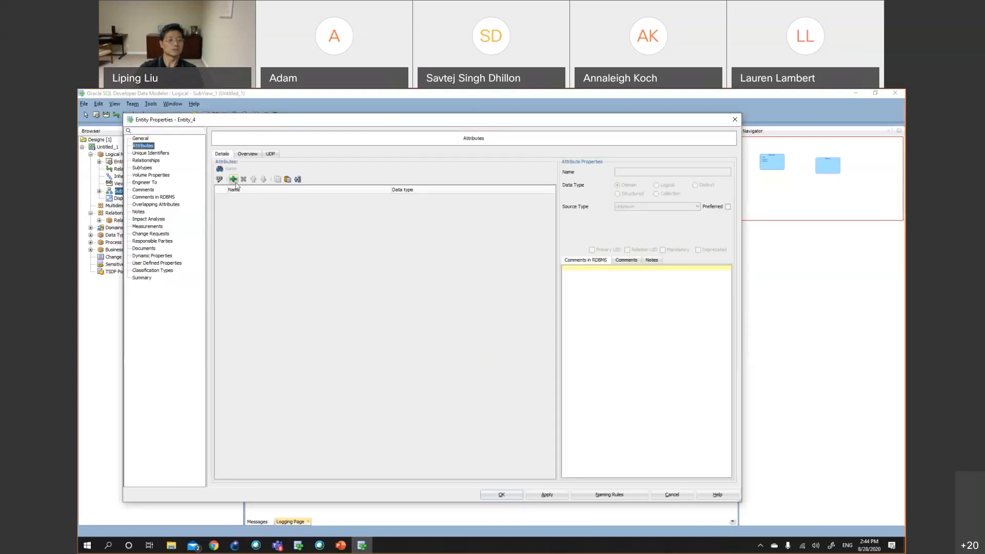
click(233, 179)
text(ACC)
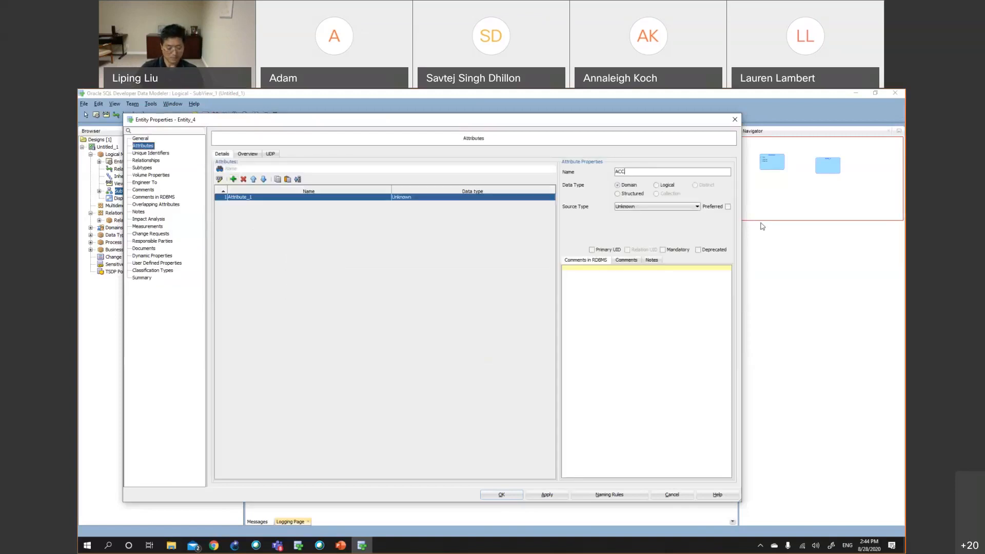
text(TNO)
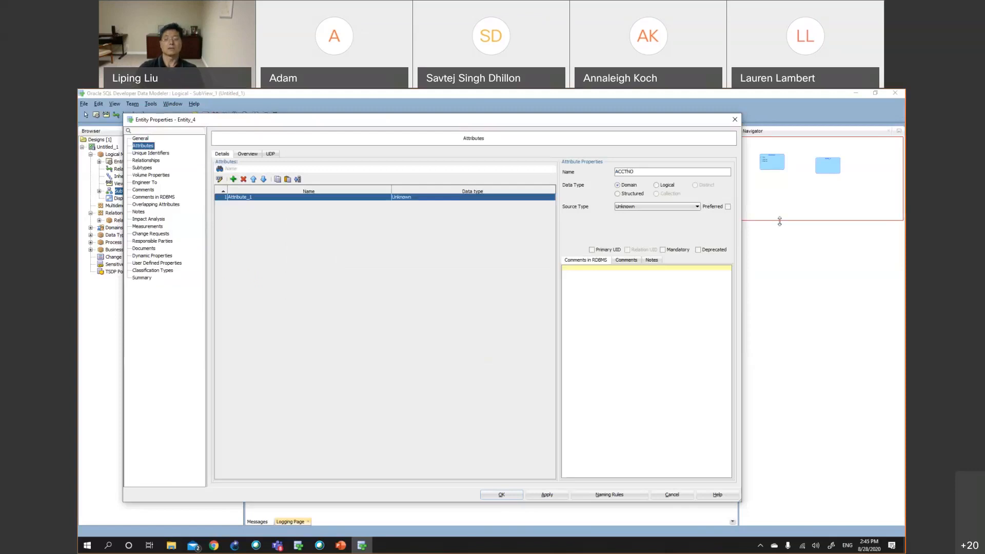
click(670, 188)
Set ACCTNO's source type to NUMERIC with a precision of 12
click(663, 208)
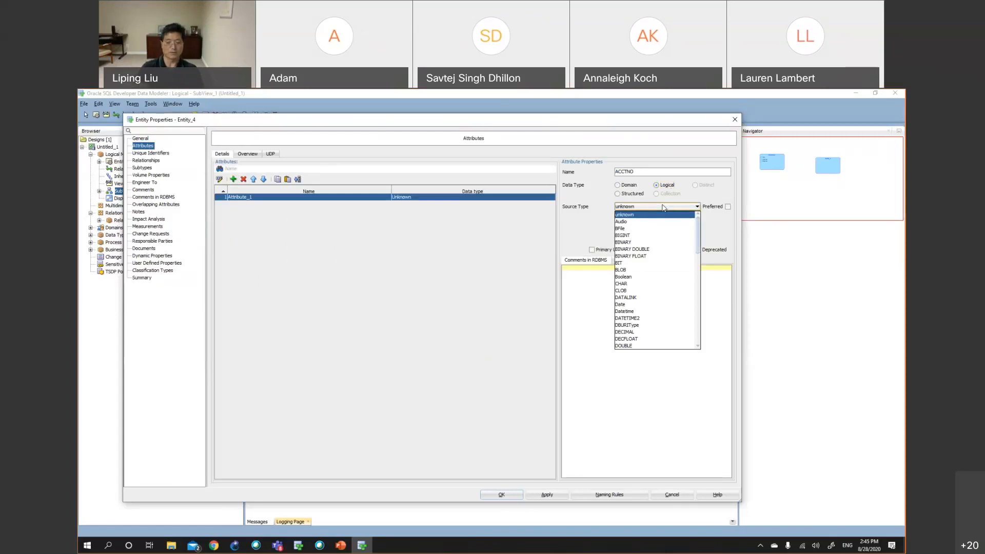
key(u)
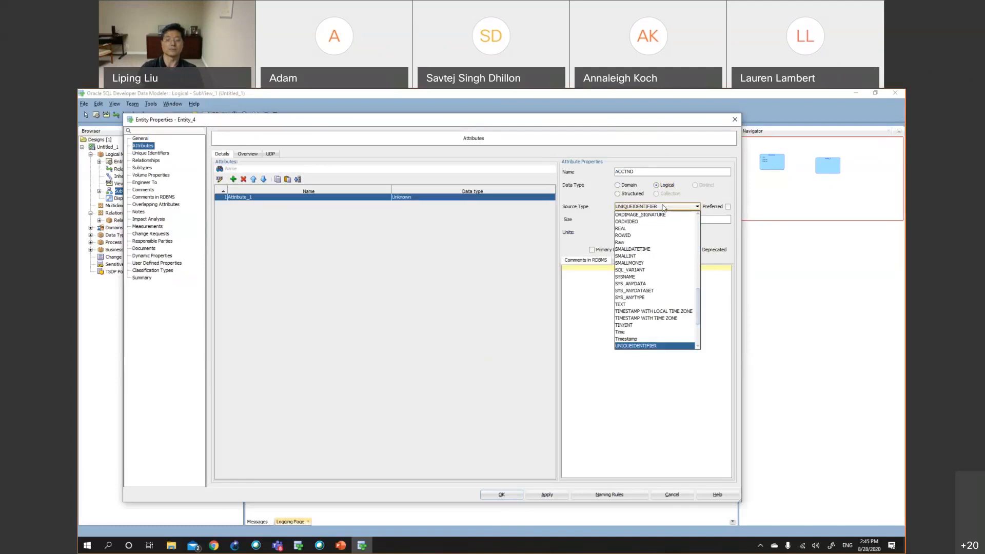
key(n)
key(u)
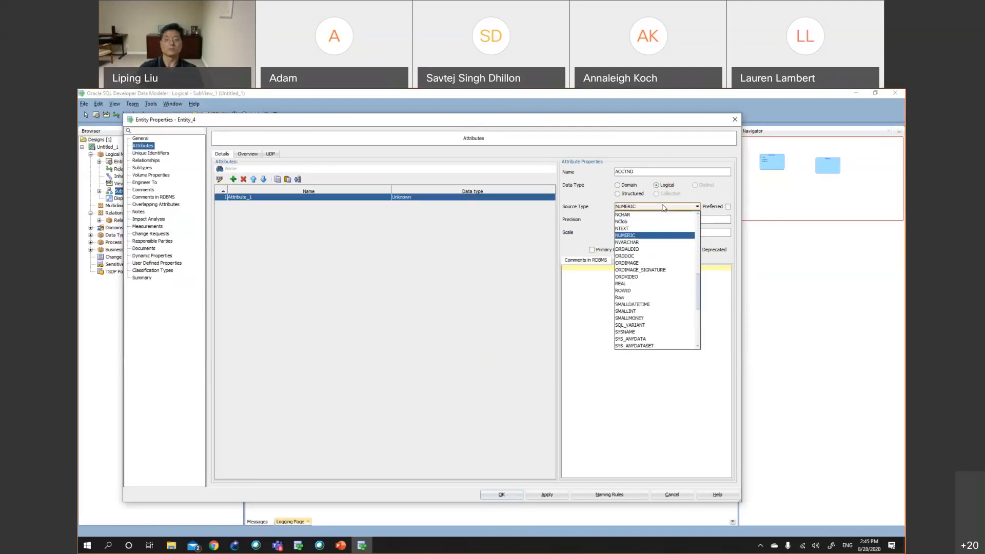
click(635, 235)
click(633, 219)
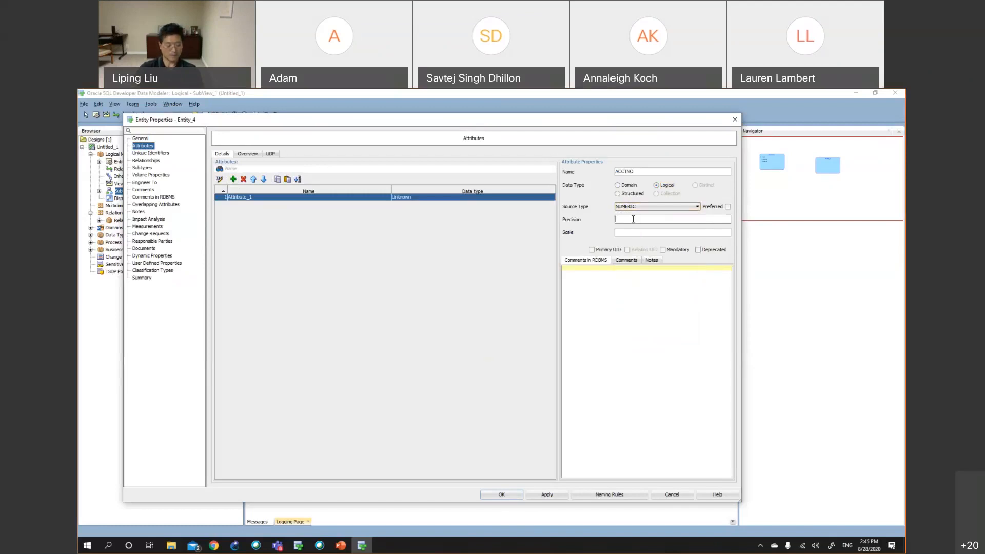
text(12)
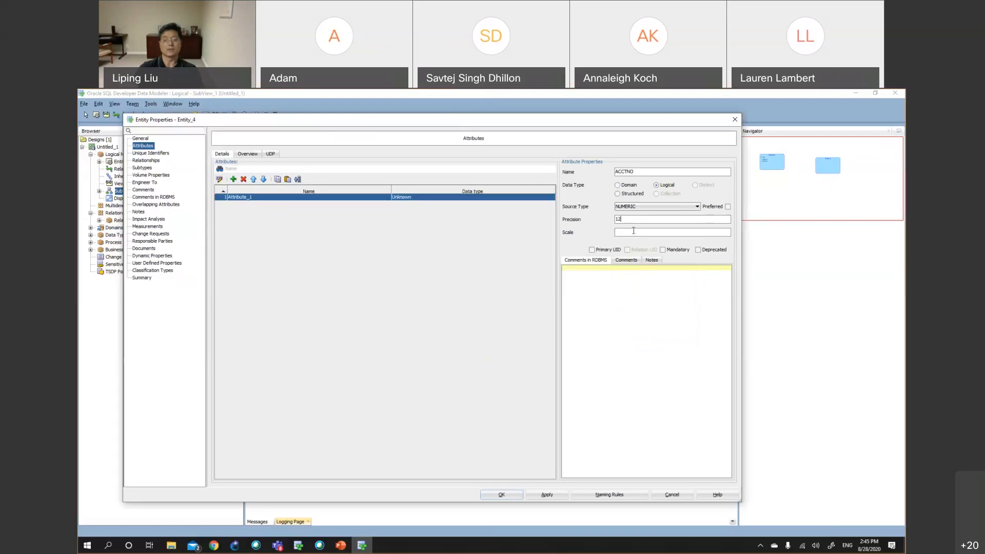
Set ACCTNO's scale to 0, mark it as the primary UID, and apply
click(634, 230)
text(0)
click(592, 251)
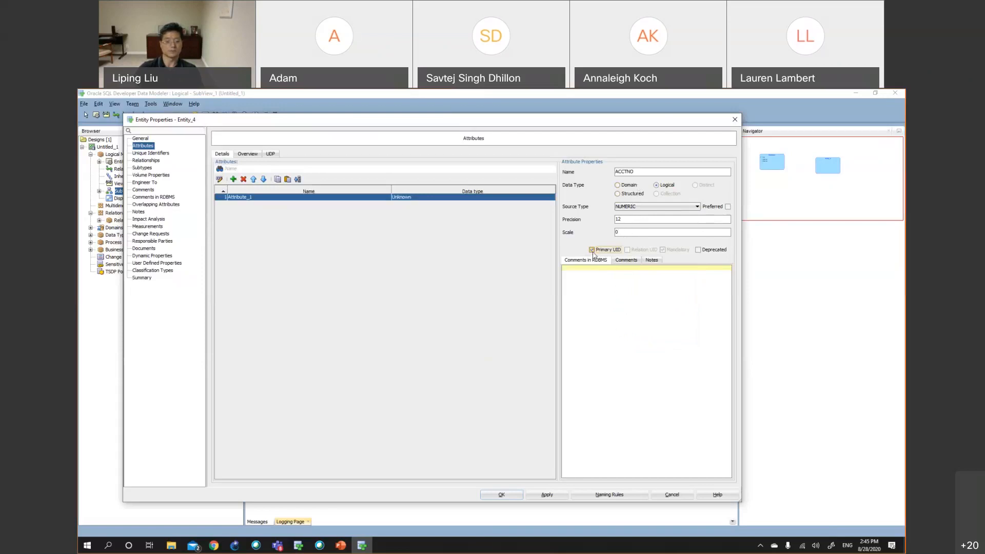
click(547, 494)
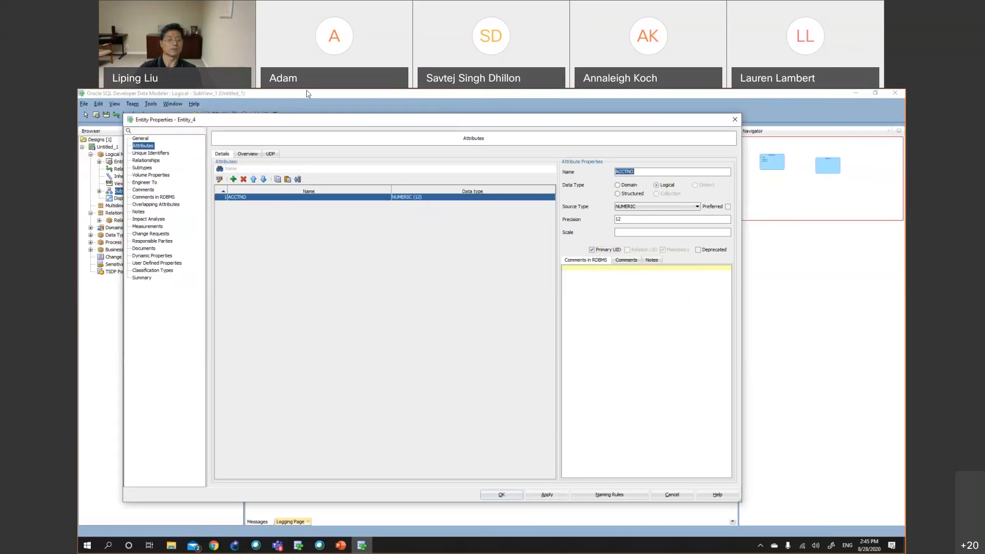
Add an AcctType attribute to Account with a Logical data type
click(233, 179)
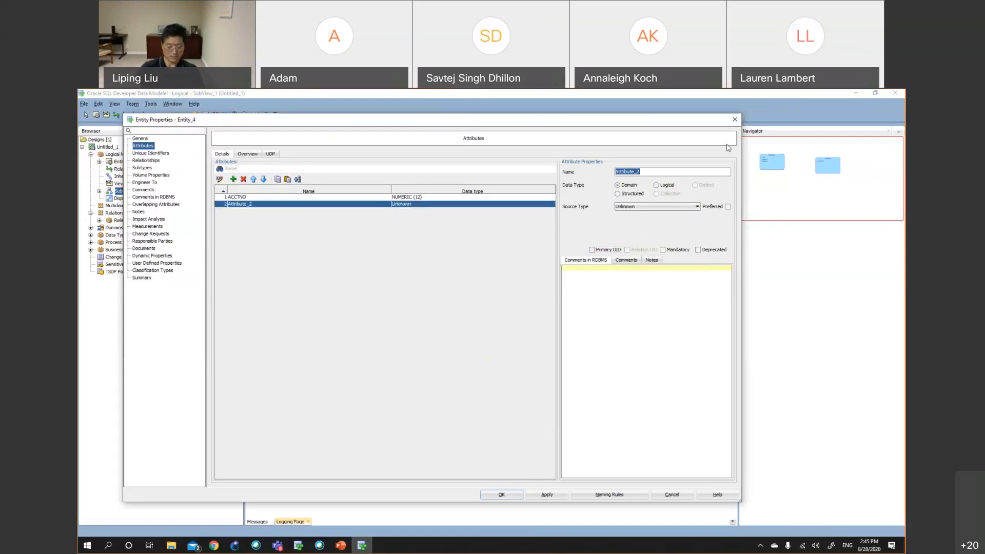
text(AcctType)
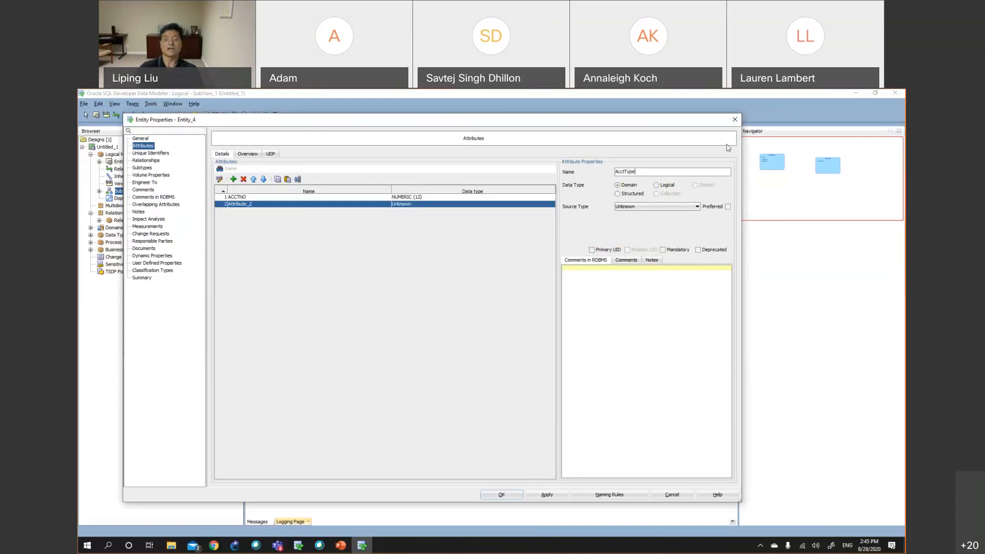
click(657, 185)
click(652, 207)
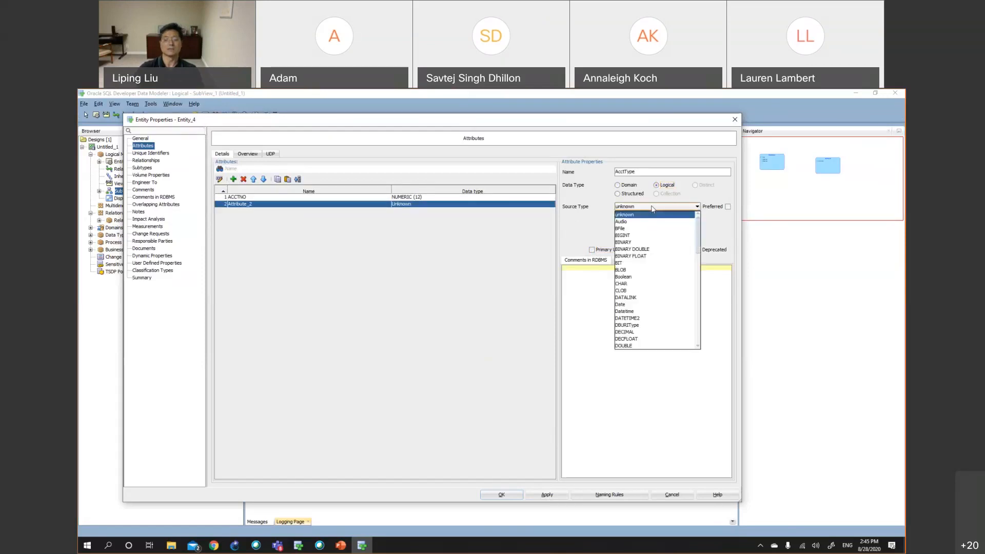
Set AcctType's source type to CHAR with a size of 15
key(c)
key(Return)
click(645, 216)
text(15)
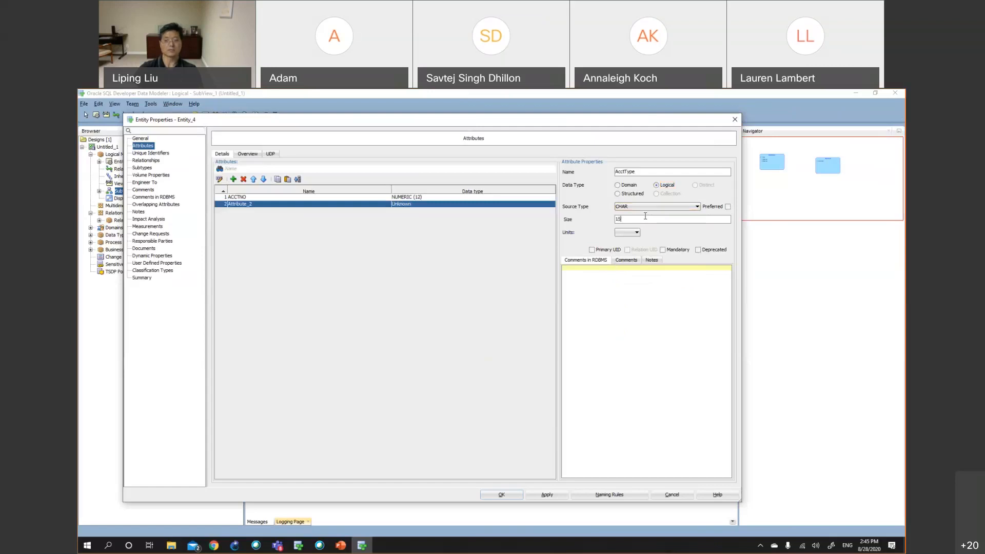
Set AcctType's units to CHAR, mark it mandatory, and apply
click(631, 232)
click(623, 254)
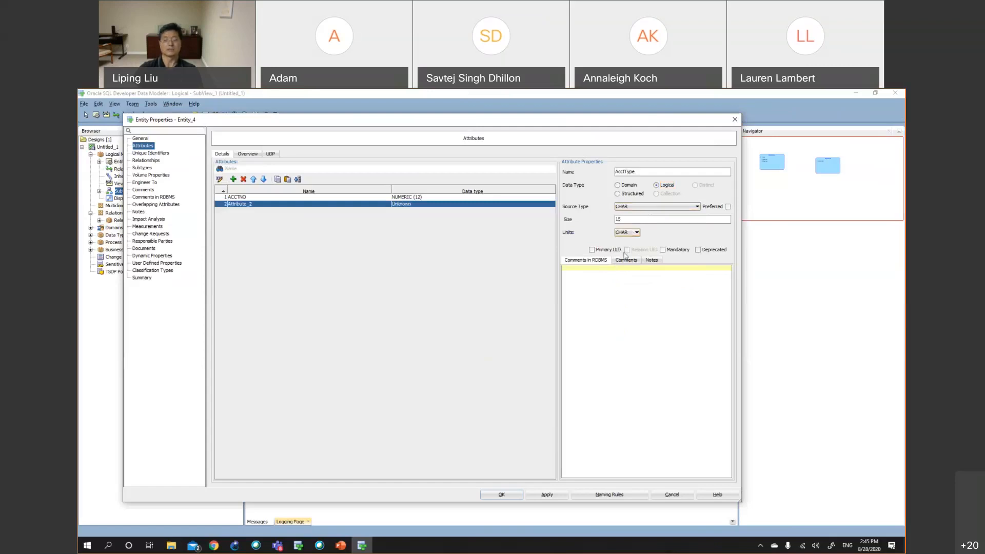
click(663, 250)
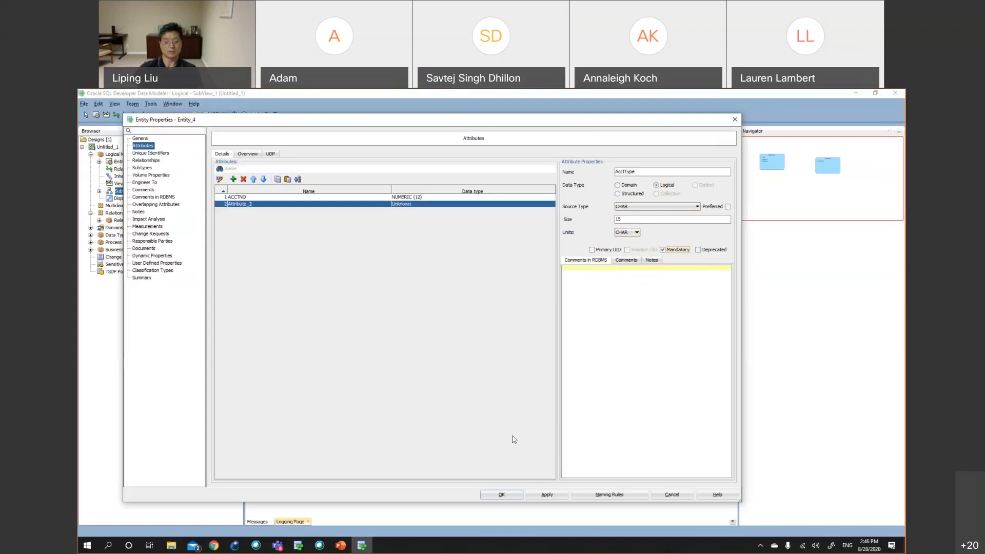
click(540, 495)
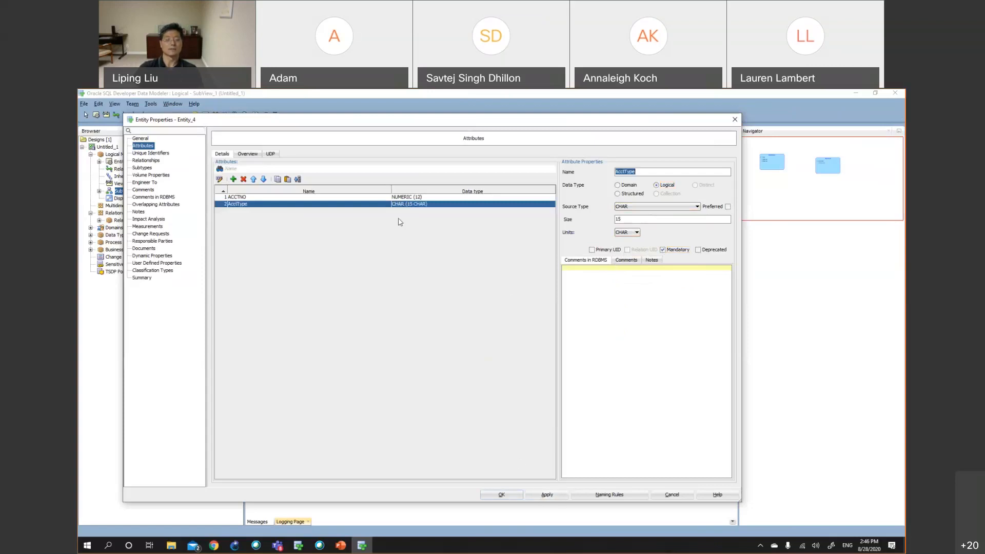
Add a Balance attribute to Account with a Logical data type and start choosing NUMERIC as source type
click(233, 180)
text(Balance)
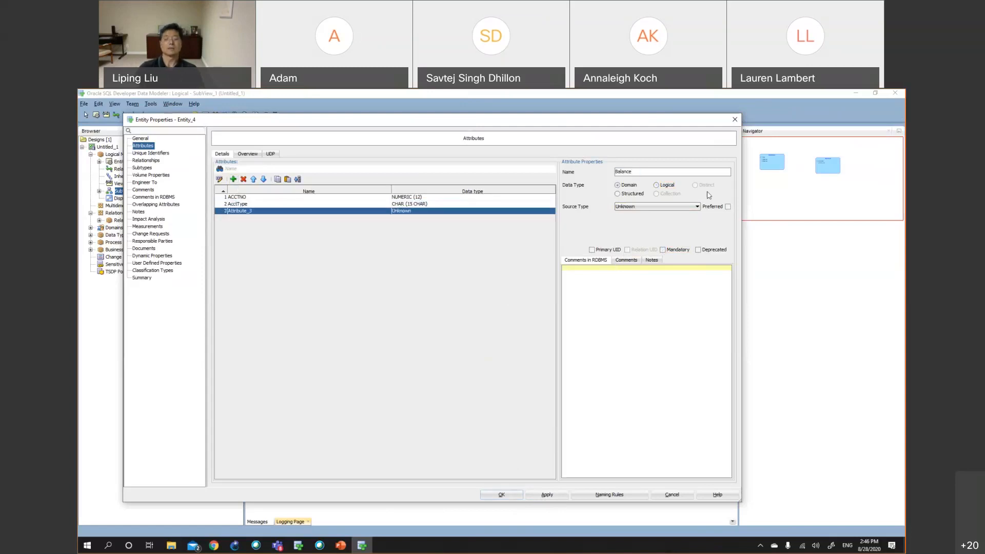
click(666, 186)
click(661, 206)
text(nu)
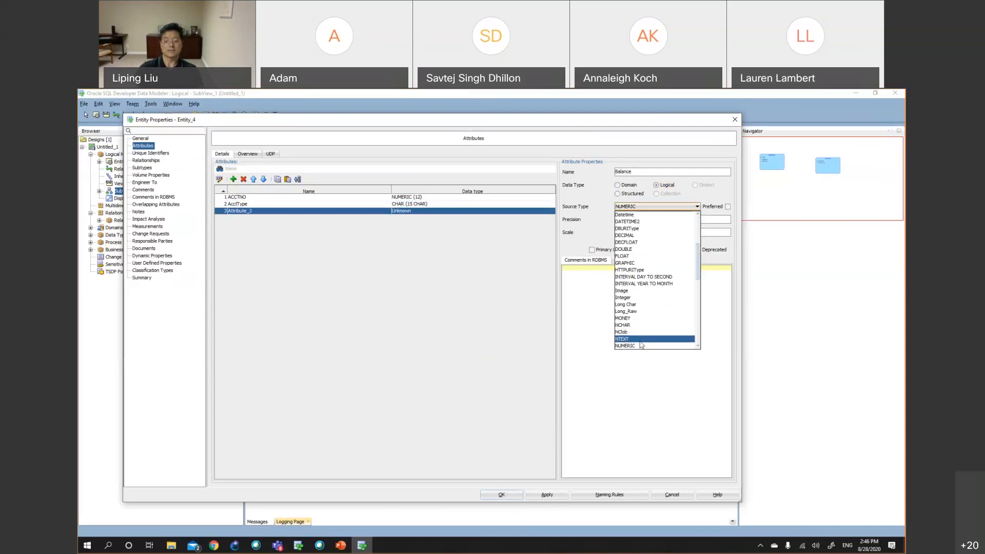
Set Balance's source type to NUMERIC with precision 7 and scale 2, and apply
click(641, 345)
click(626, 233)
text(2)
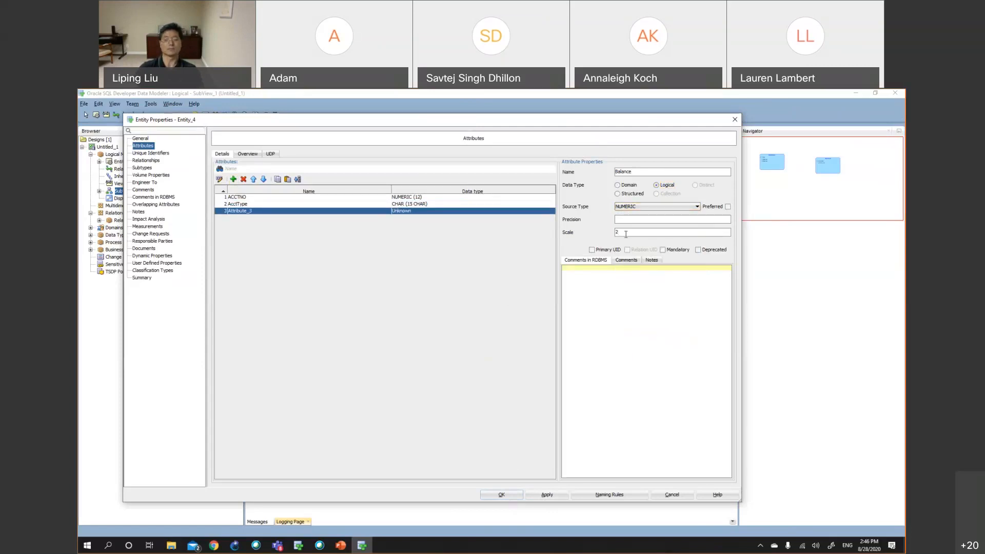
click(627, 221)
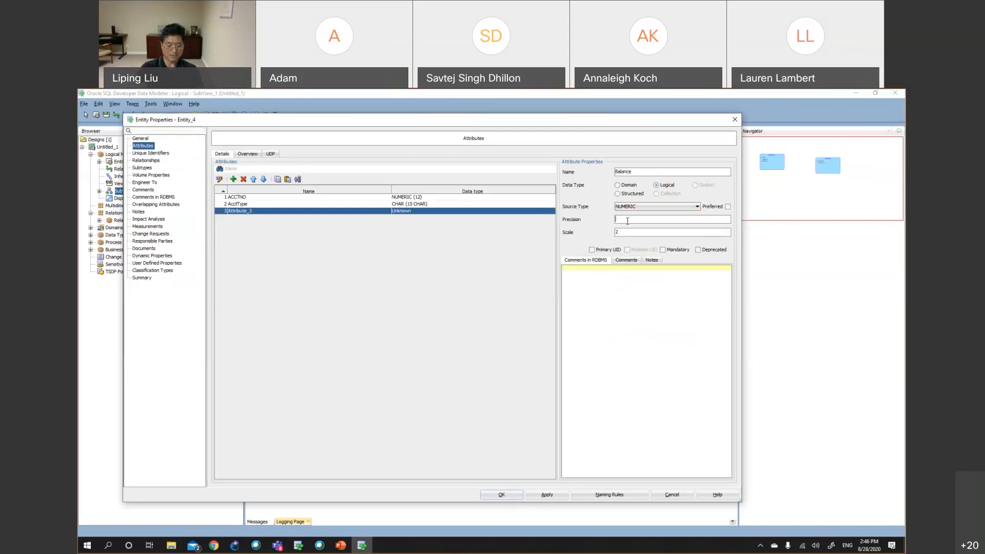
text(7)
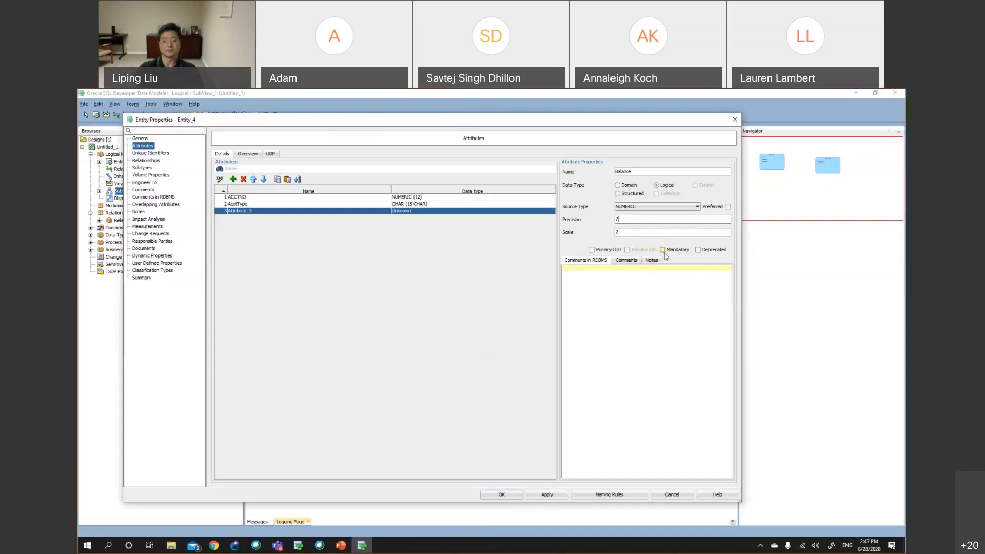
click(624, 222)
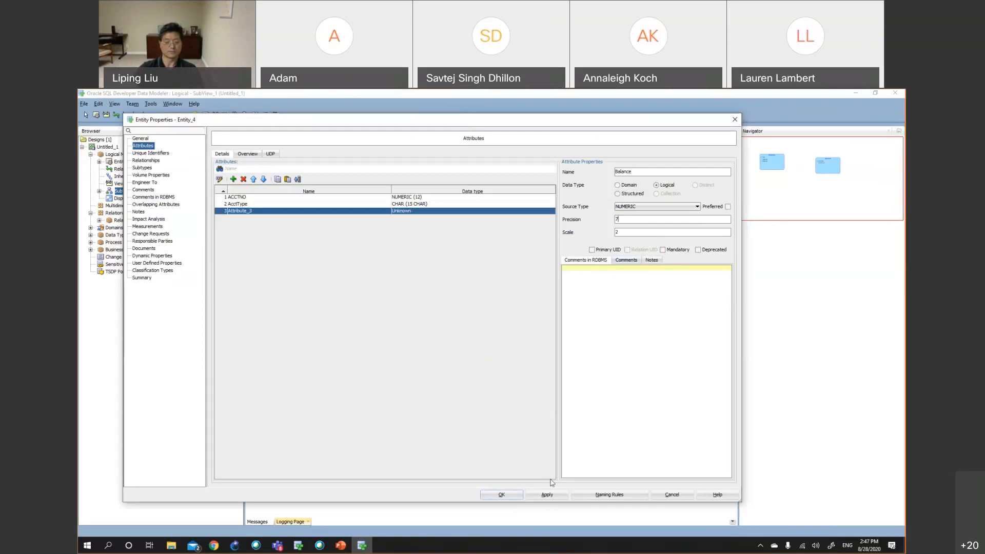
click(545, 495)
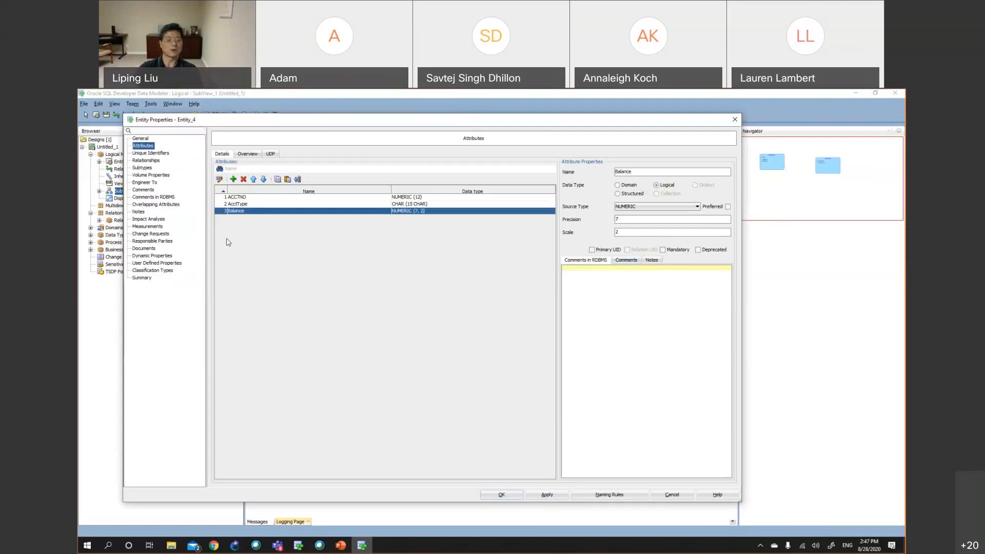
Add an attribute named opneDate to Account with a Logical data type
click(233, 179)
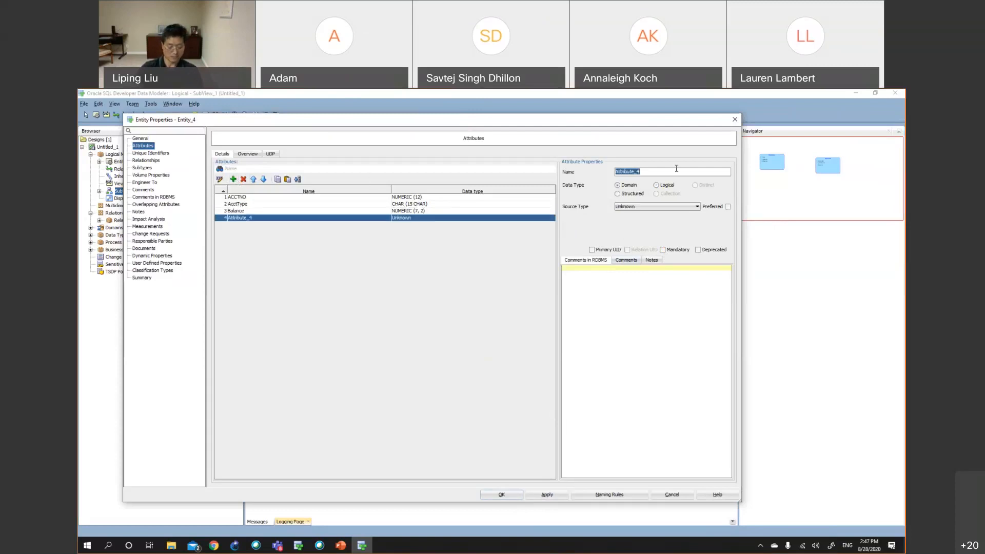
text(op)
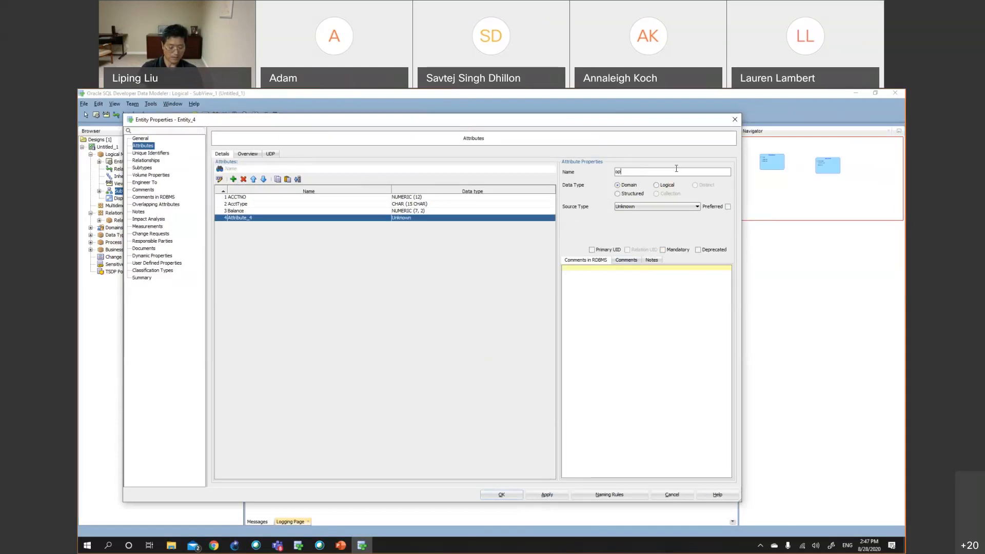
text(neDate)
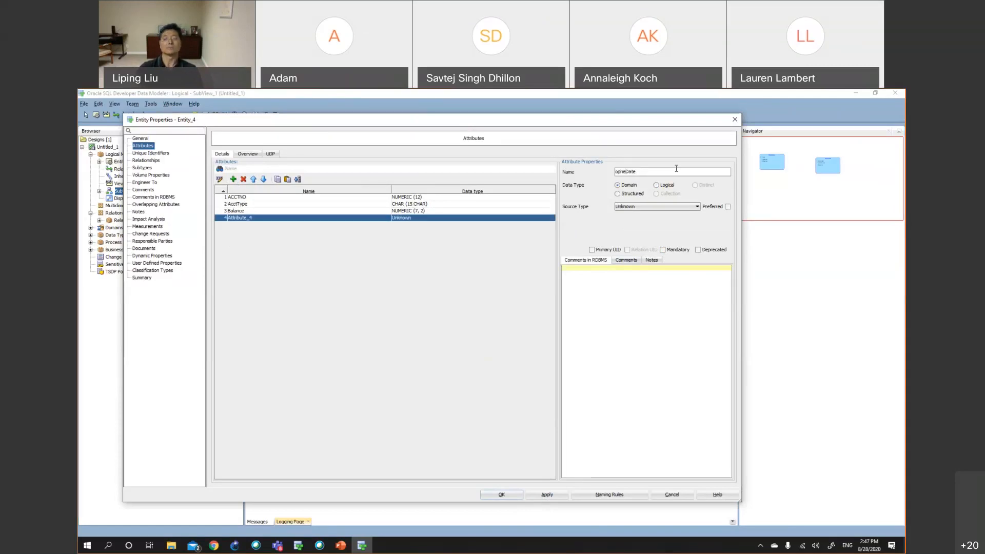
click(666, 188)
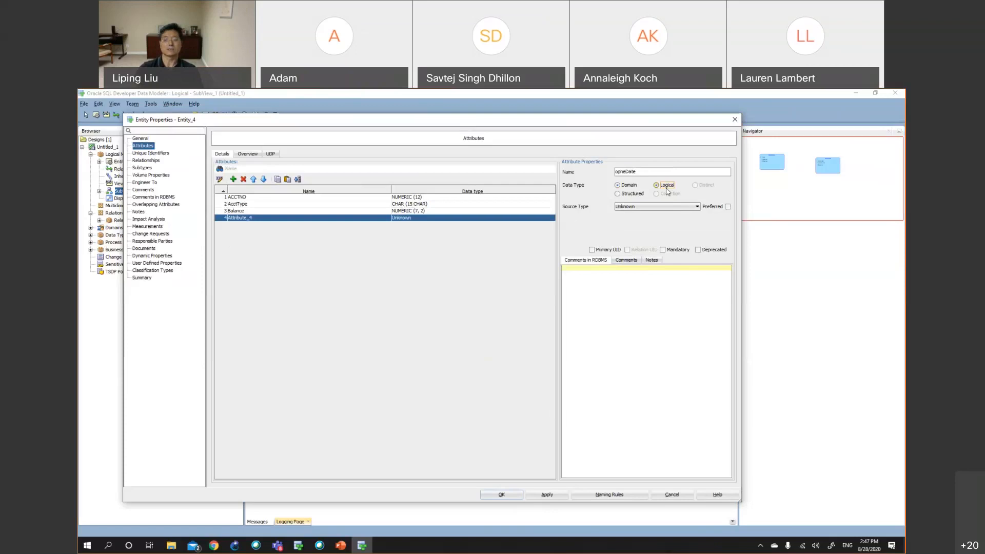
Set opneDate's source type to Date, mark it mandatory, apply, and close the Account properties
click(668, 207)
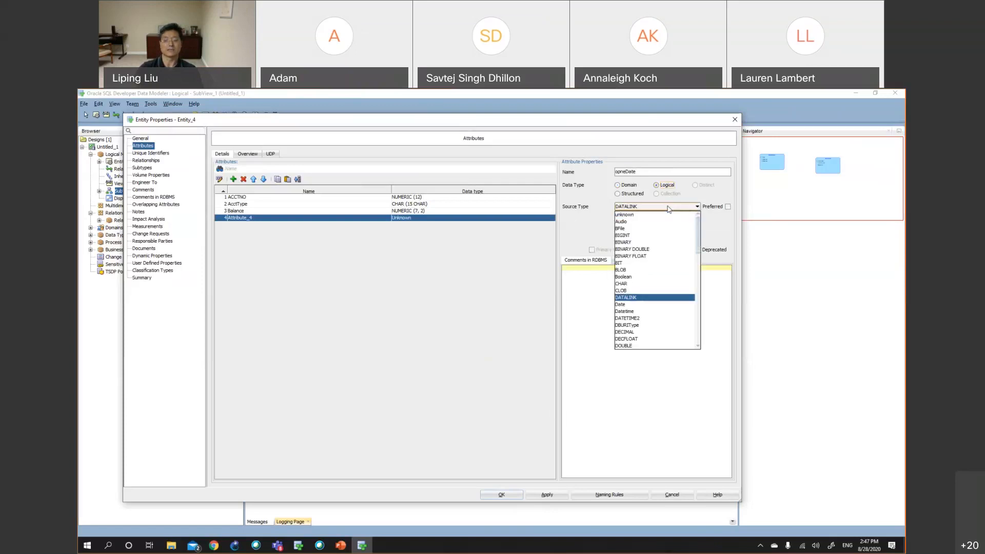
click(651, 307)
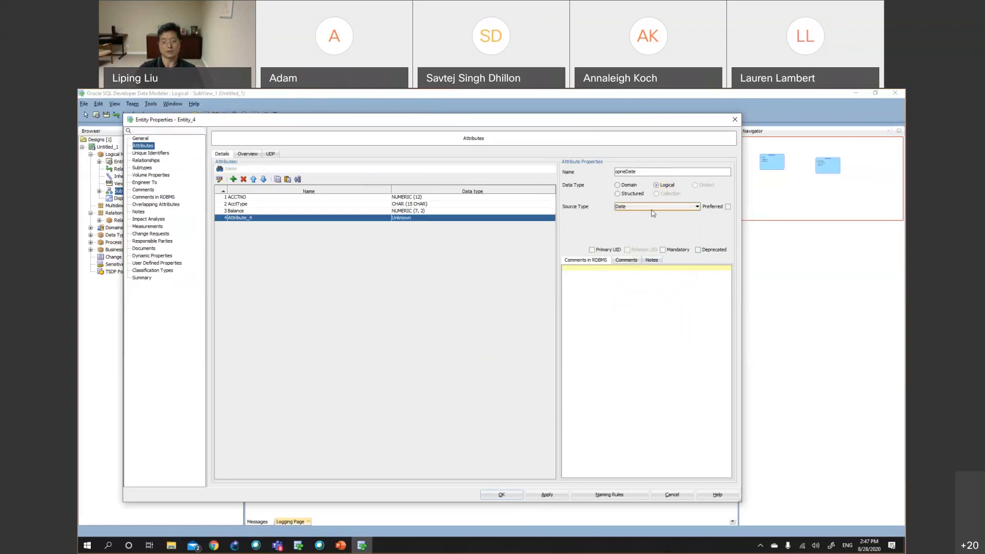
click(663, 250)
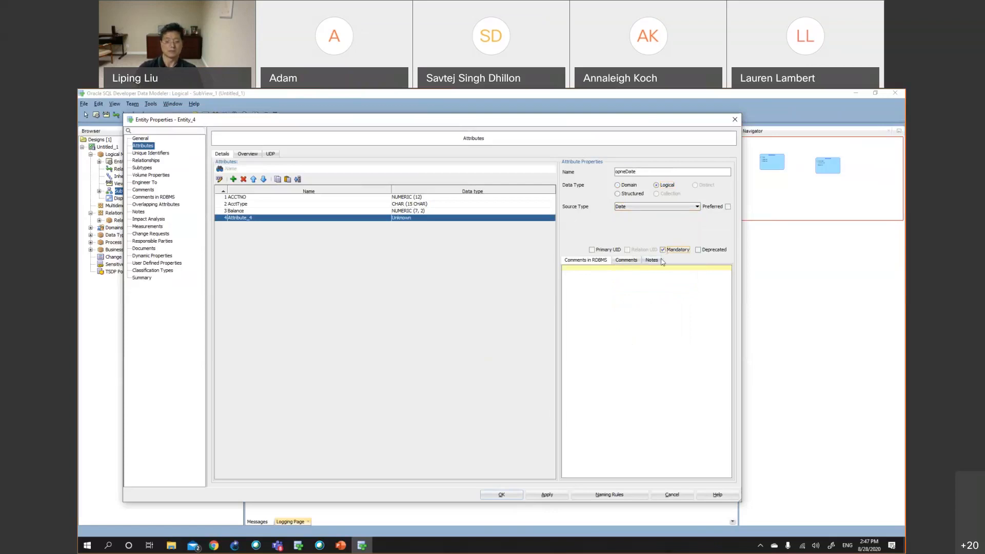
click(552, 496)
click(502, 495)
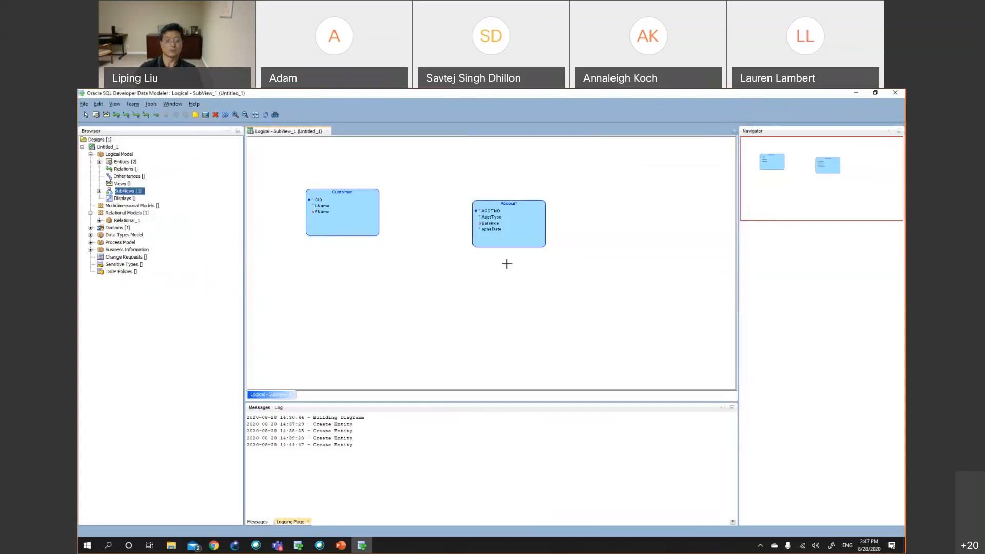
Place a new entity on the diagram and name it Transaction
click(494, 310)
text(Transaction)
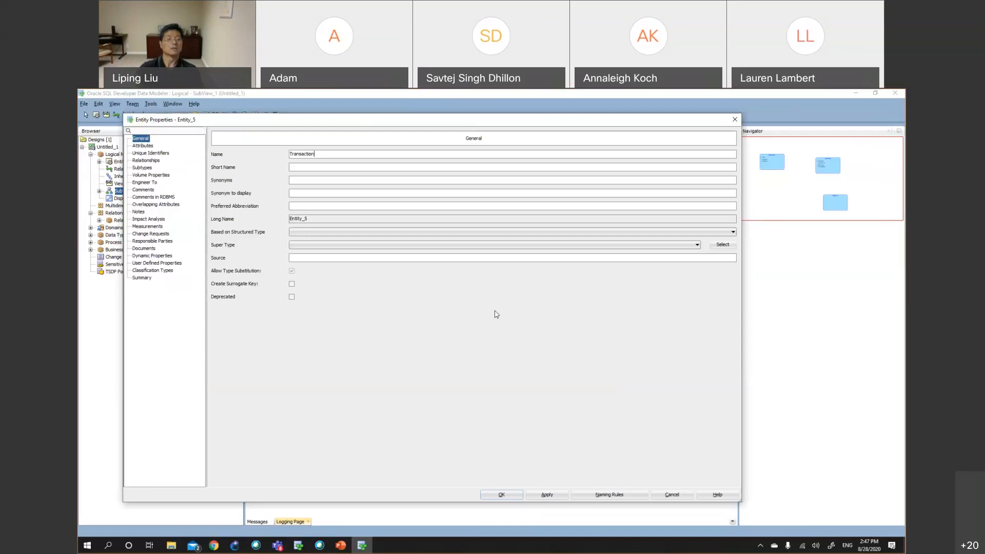
Add a TID attribute to the Transaction entity
click(143, 147)
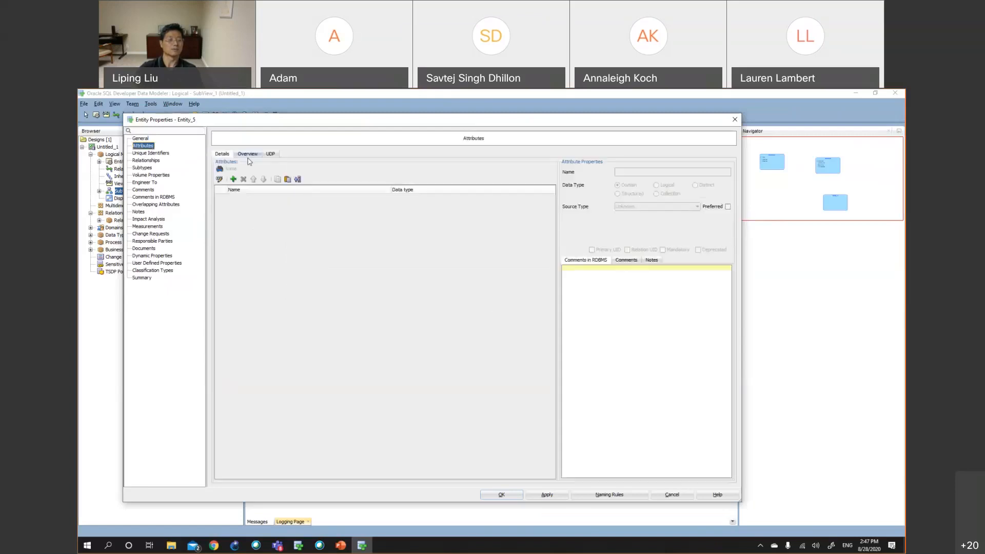
click(233, 179)
text(TID)
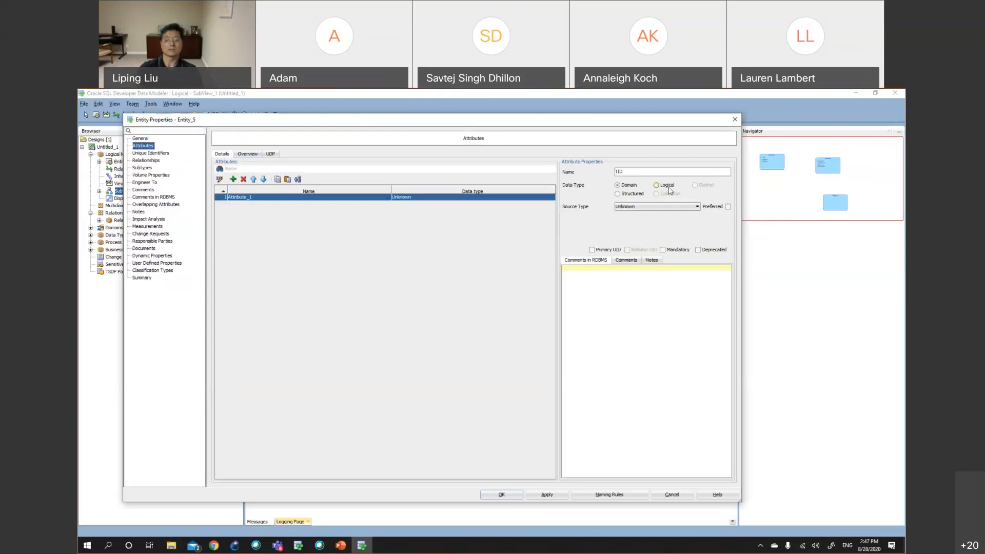
Set the TID attribute's data type to Logical with source type NUMERIC
click(656, 206)
key(c)
click(655, 208)
click(654, 207)
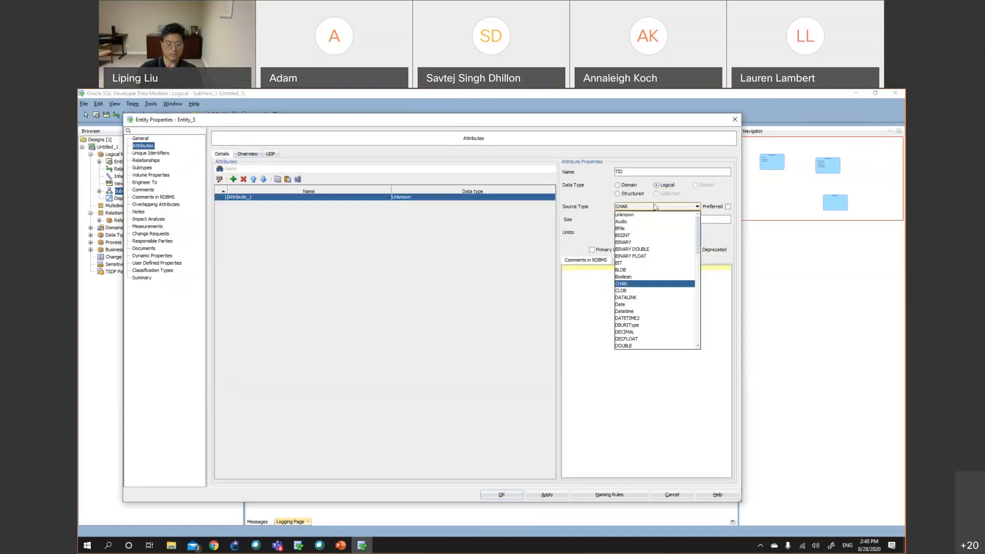
key(n)
key(u)
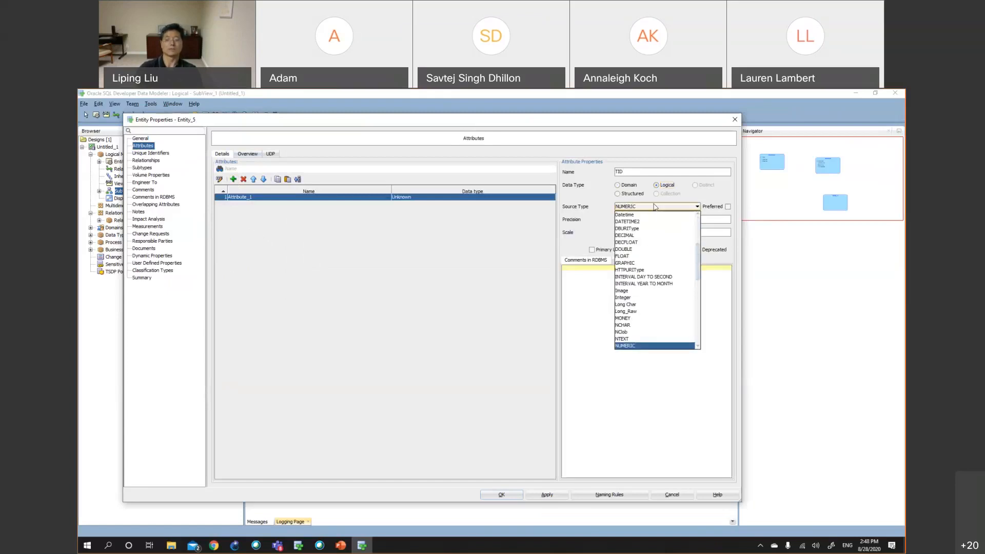
click(655, 207)
click(635, 218)
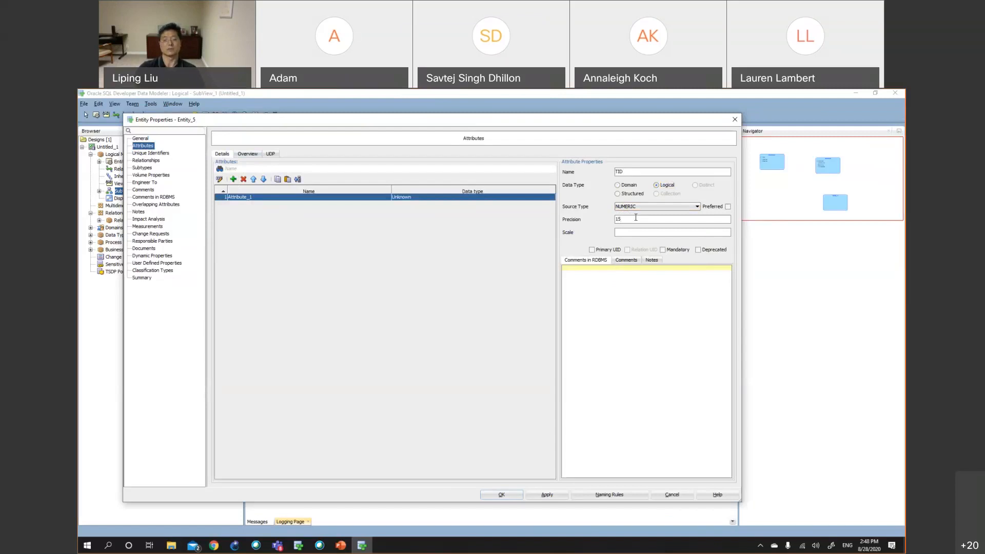
Set TID's precision to 18, mark it as Primary UID, and apply
key(BackSpace)
text(8)
click(598, 250)
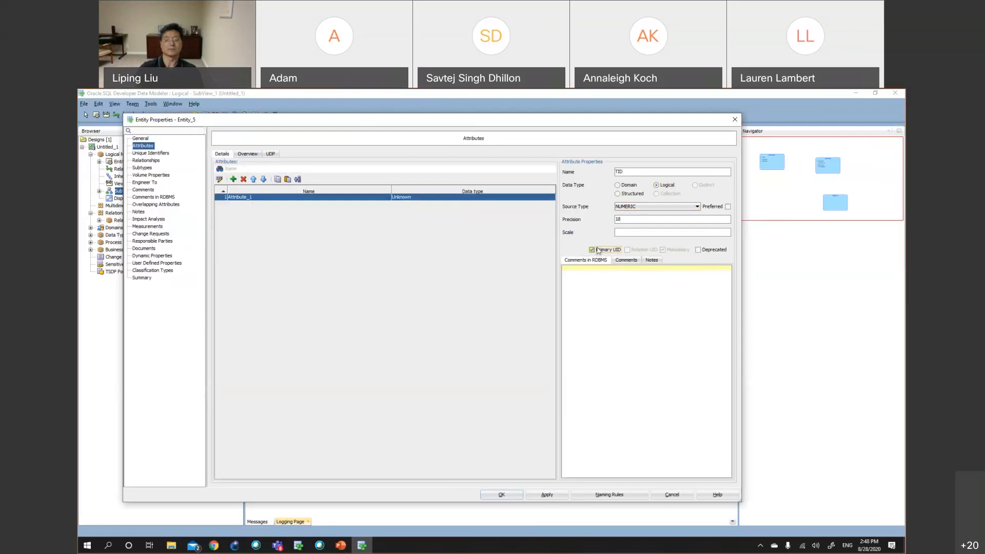
click(547, 494)
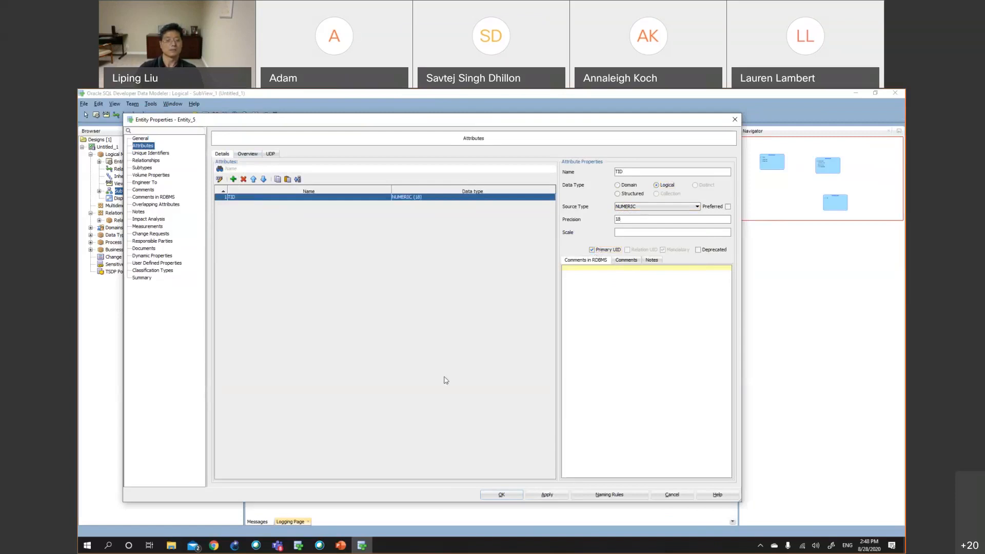
Add a new attribute named TDate to the Transaction entity
click(233, 179)
text(TDate)
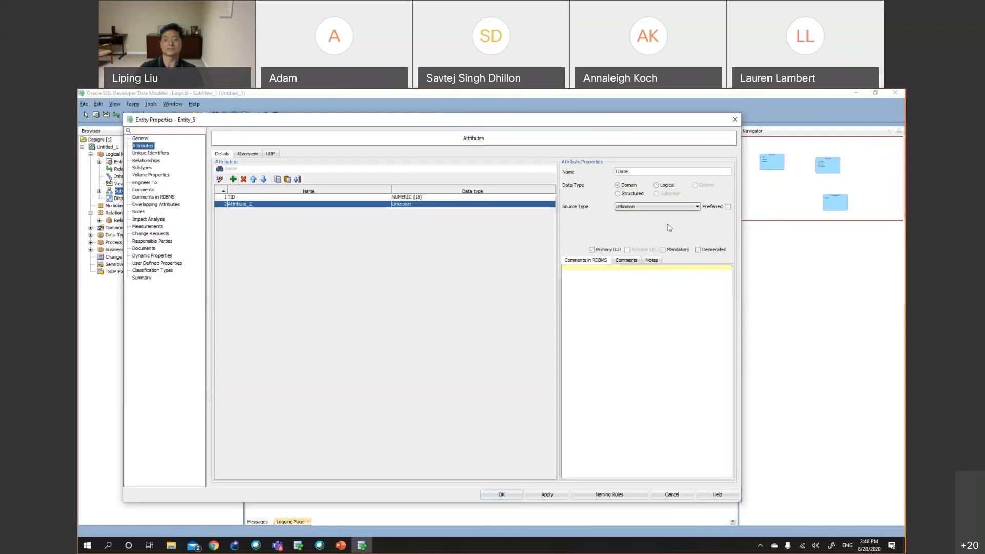
Set TDate to Logical type Date, mark it mandatory, apply, and close the Transaction properties
click(664, 185)
click(660, 207)
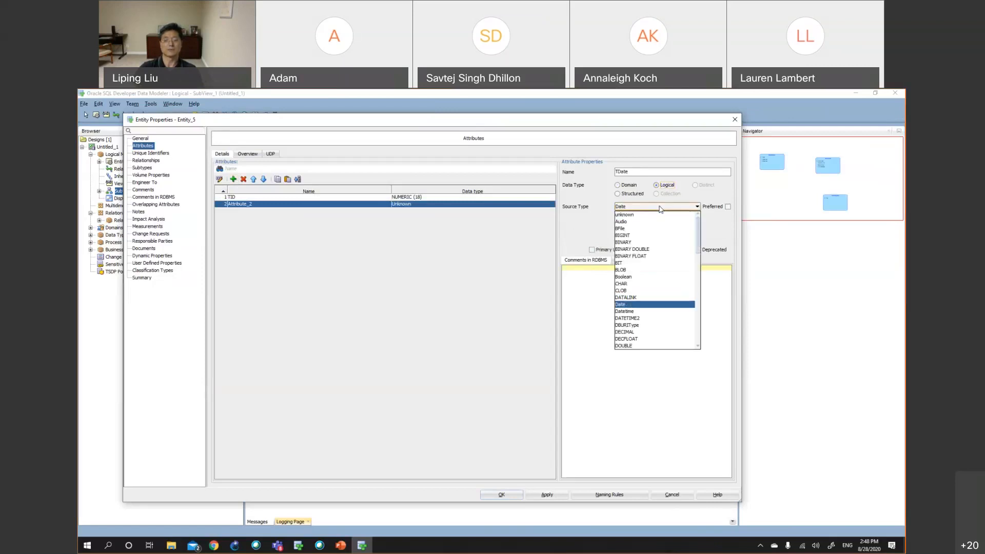
click(622, 305)
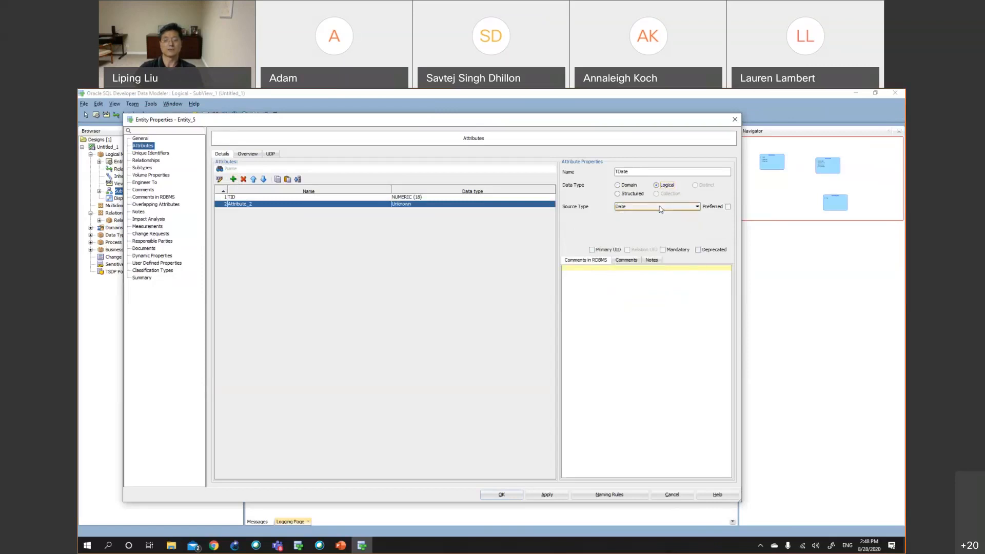
click(663, 251)
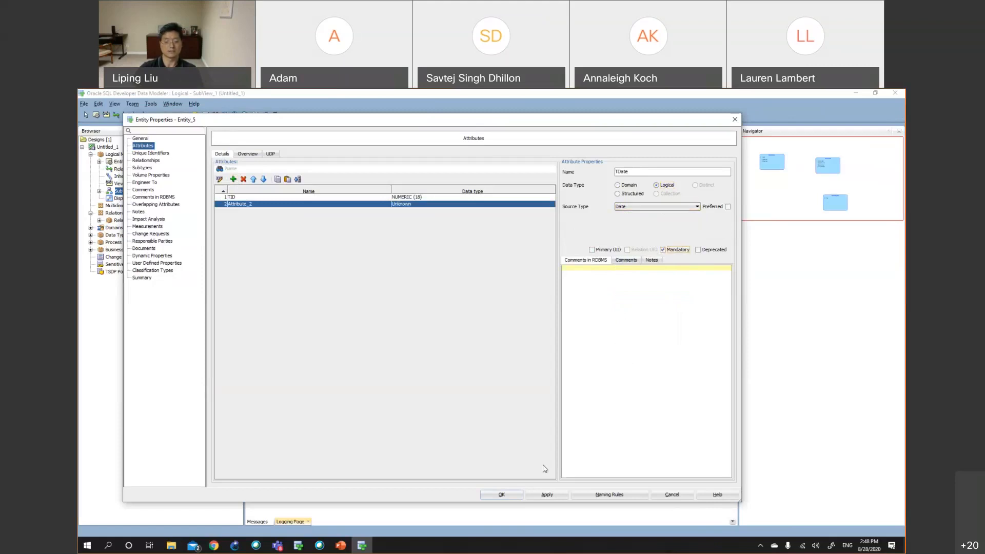
click(547, 495)
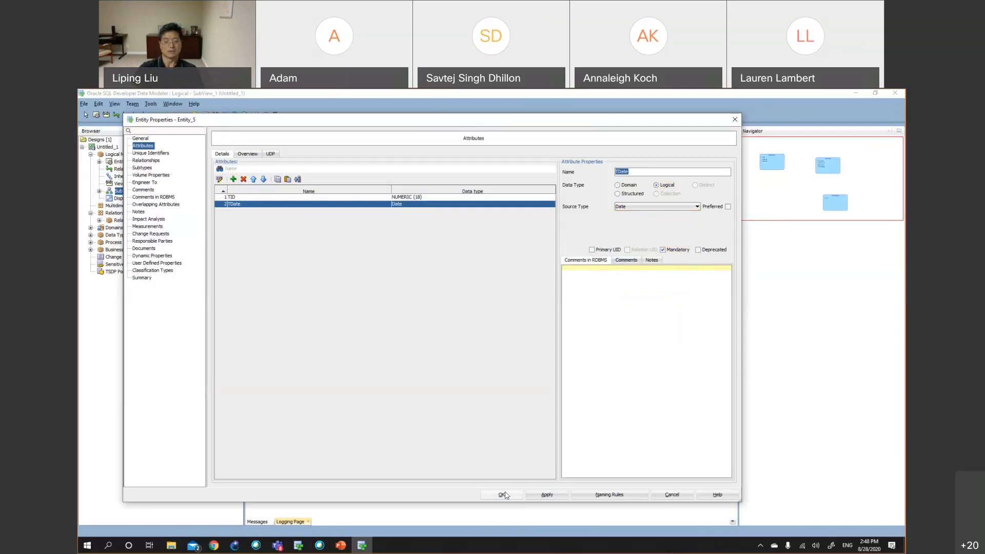
click(502, 494)
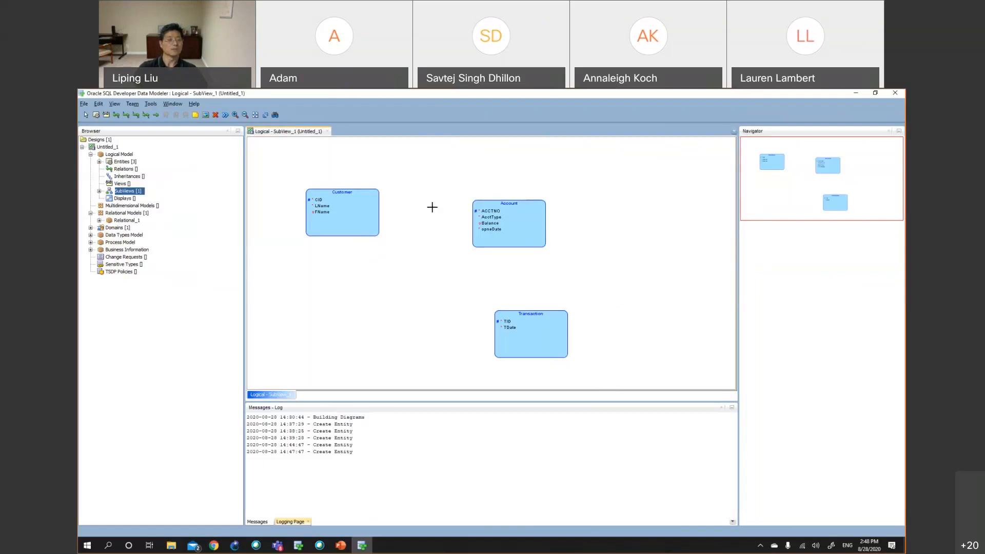
Create a new relation from Customer to Account and name it owns
click(117, 115)
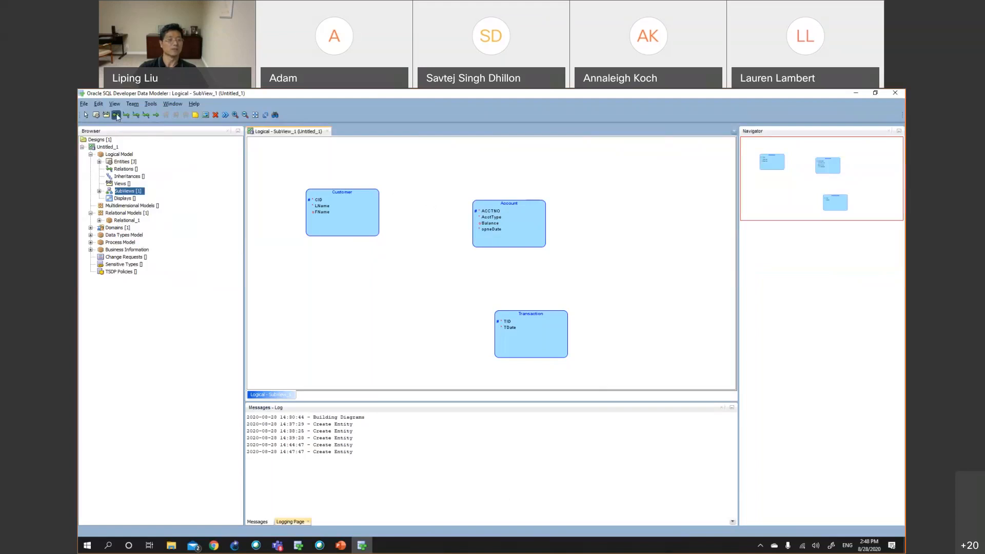
click(359, 207)
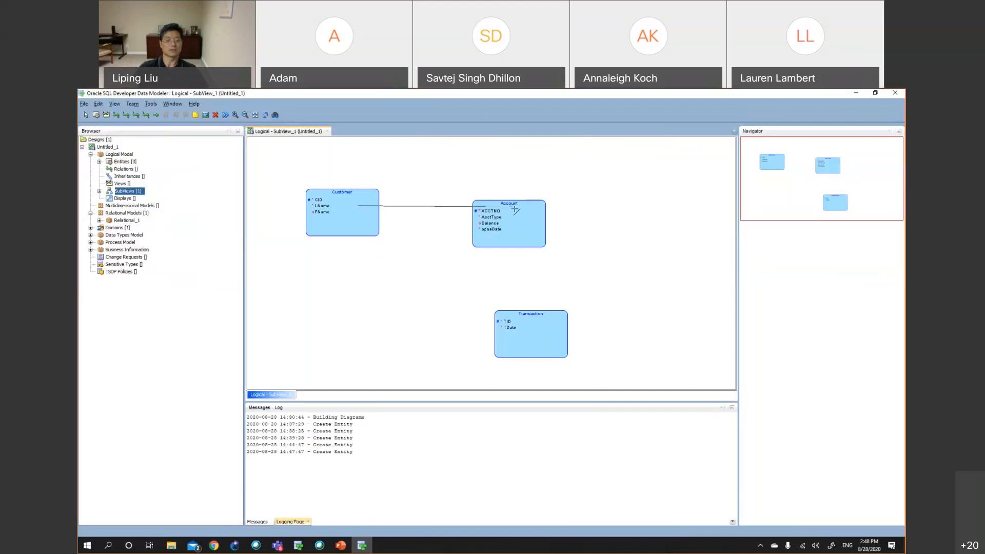
click(515, 209)
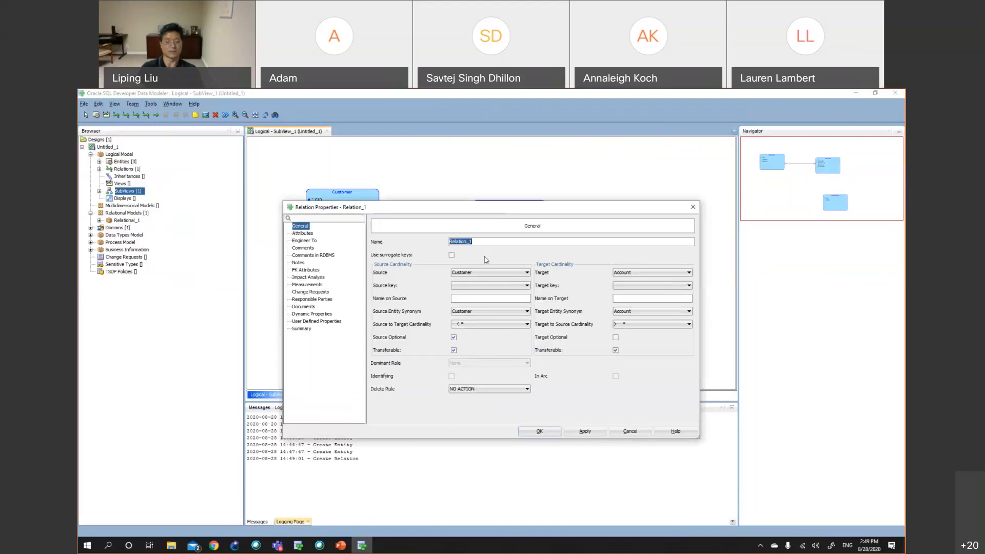
text(o)
text(n)
text(wn)
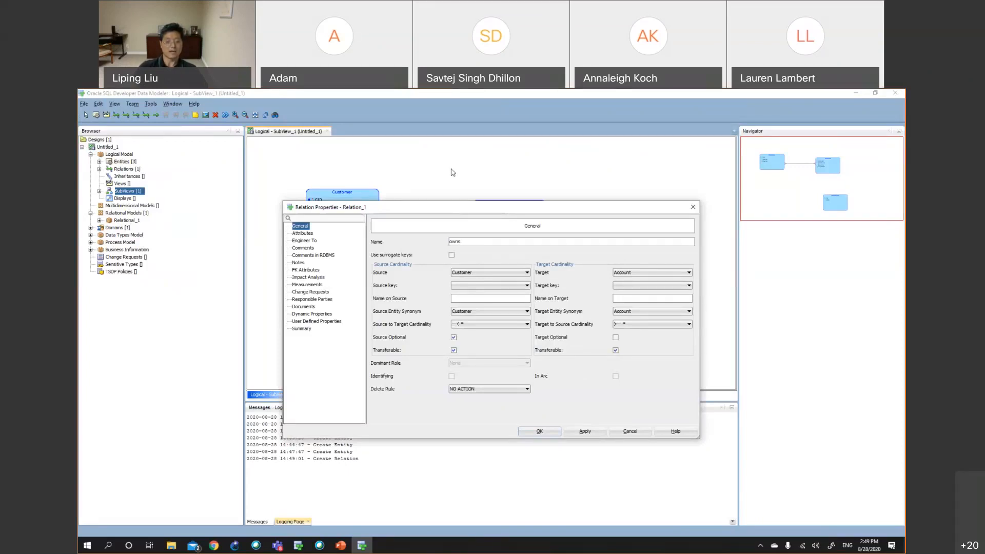
Set both the source-to-target and target-to-source cardinalities of owns to *, then apply and confirm
drag(454, 207, 449, 169)
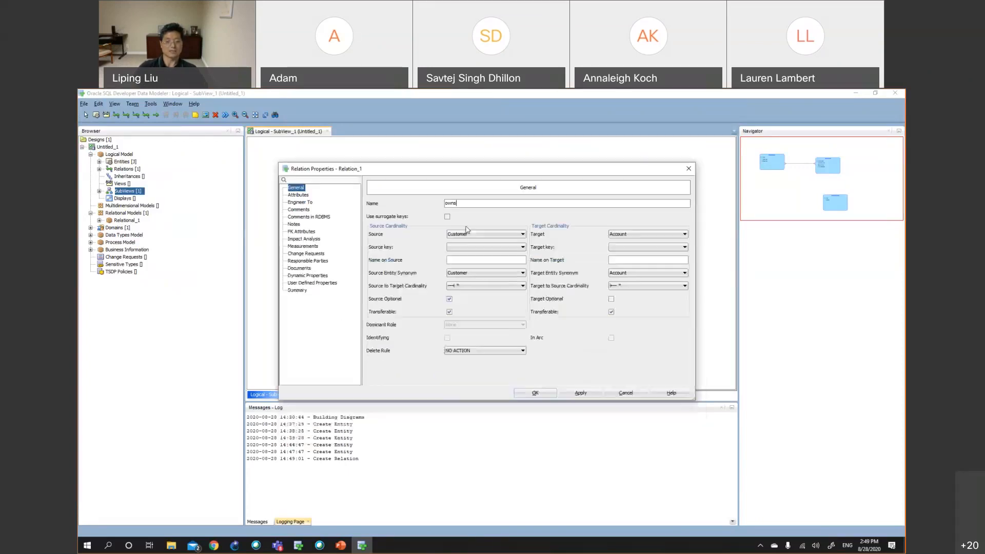
click(468, 286)
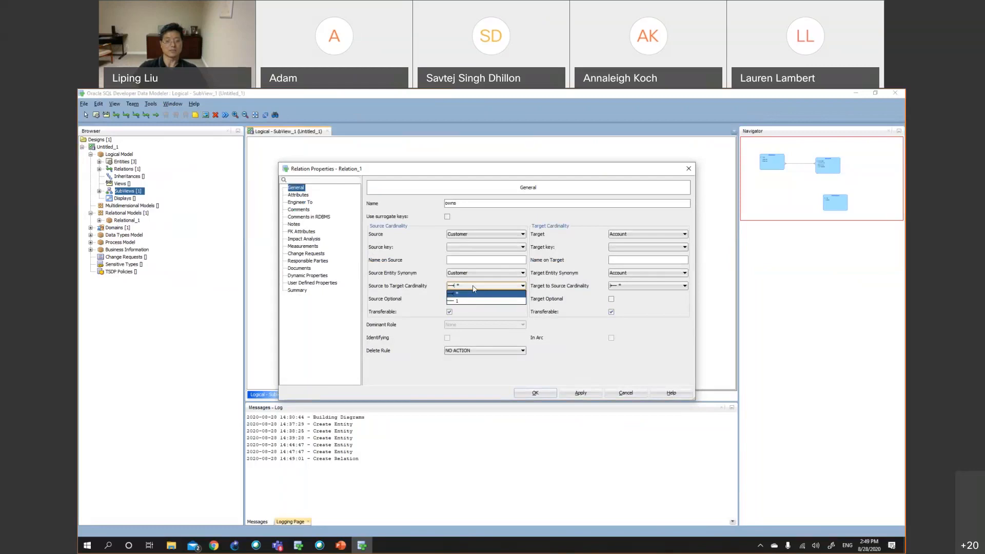
click(473, 287)
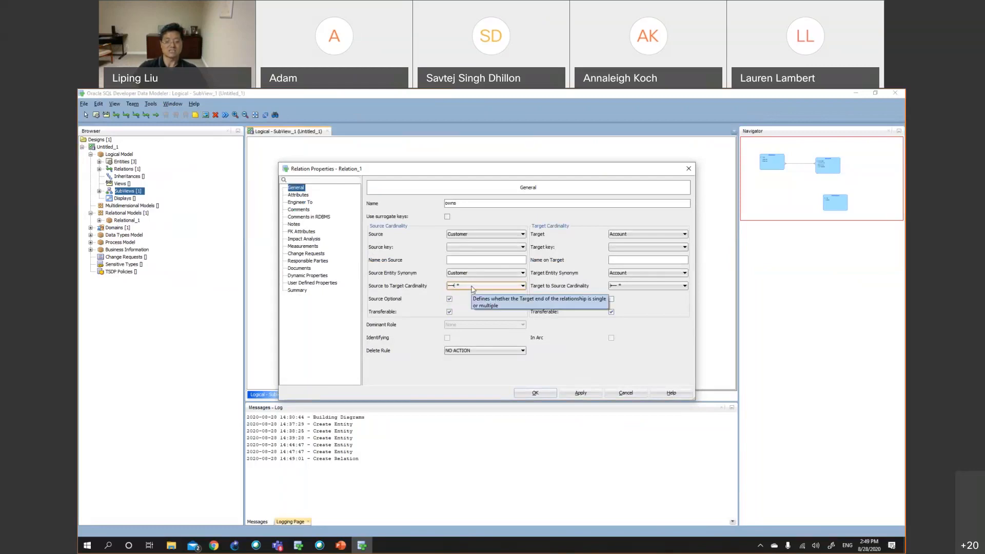
click(473, 286)
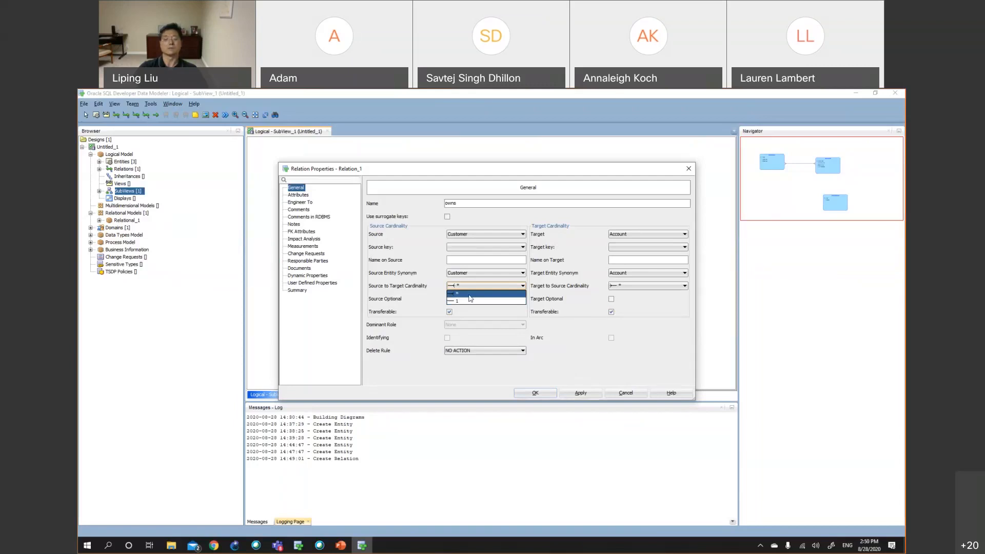
click(469, 295)
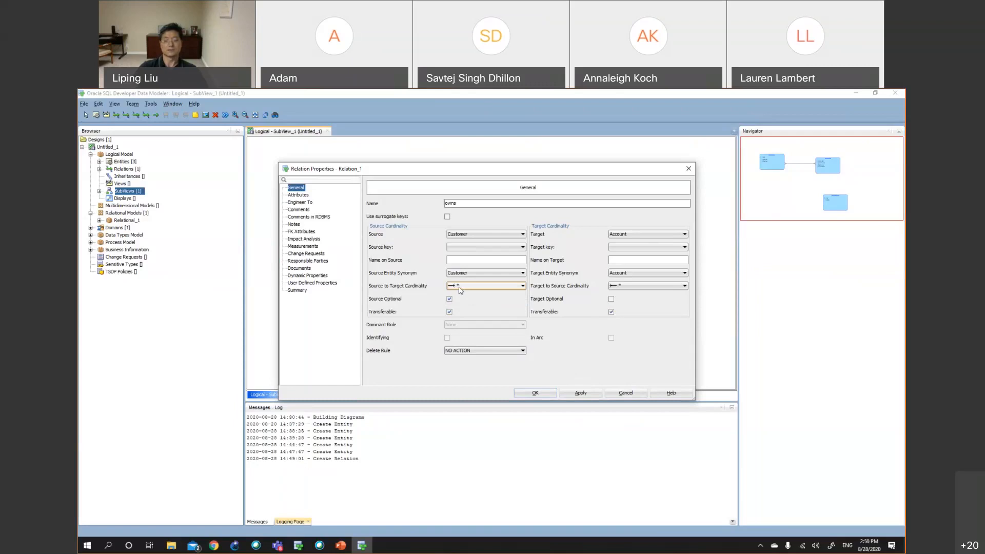
click(641, 276)
click(640, 281)
click(641, 288)
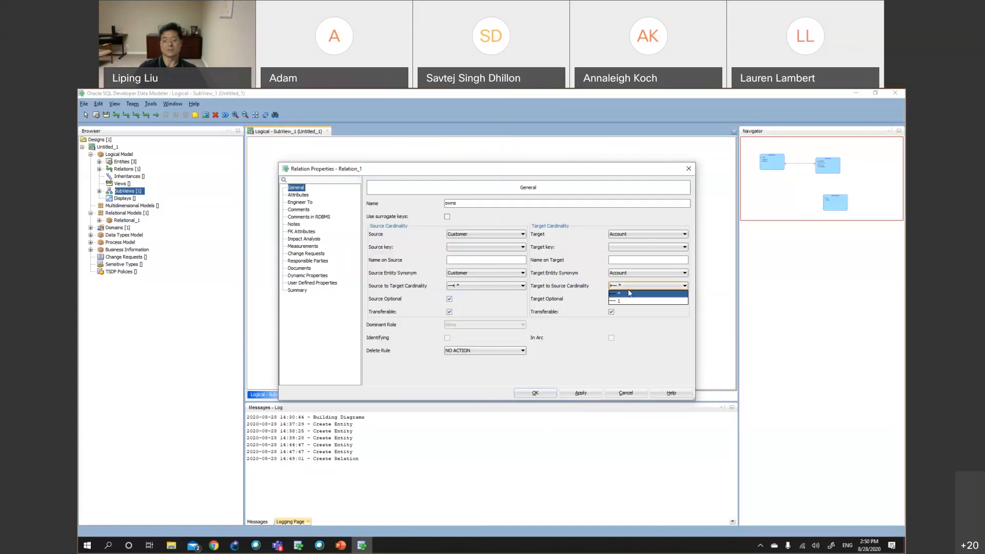
click(629, 287)
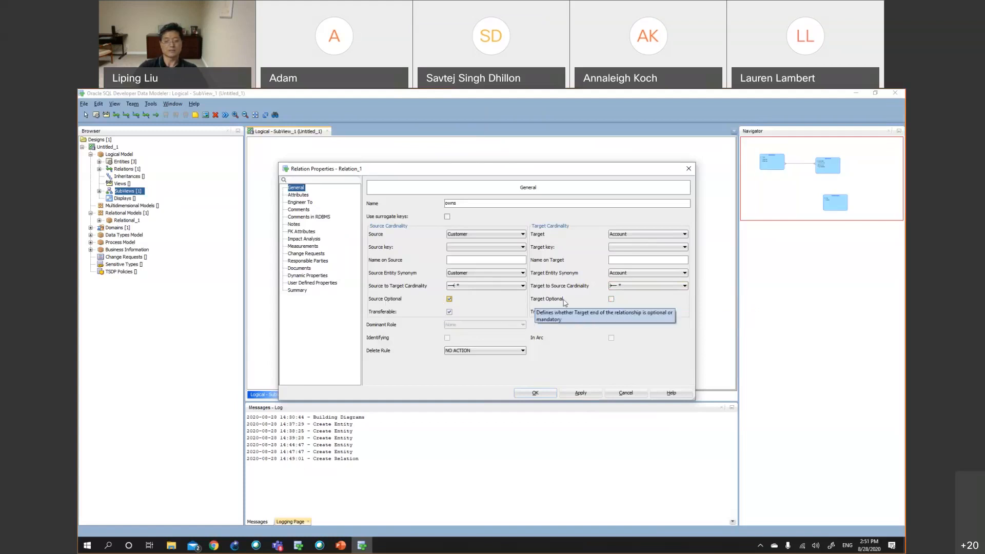
click(580, 397)
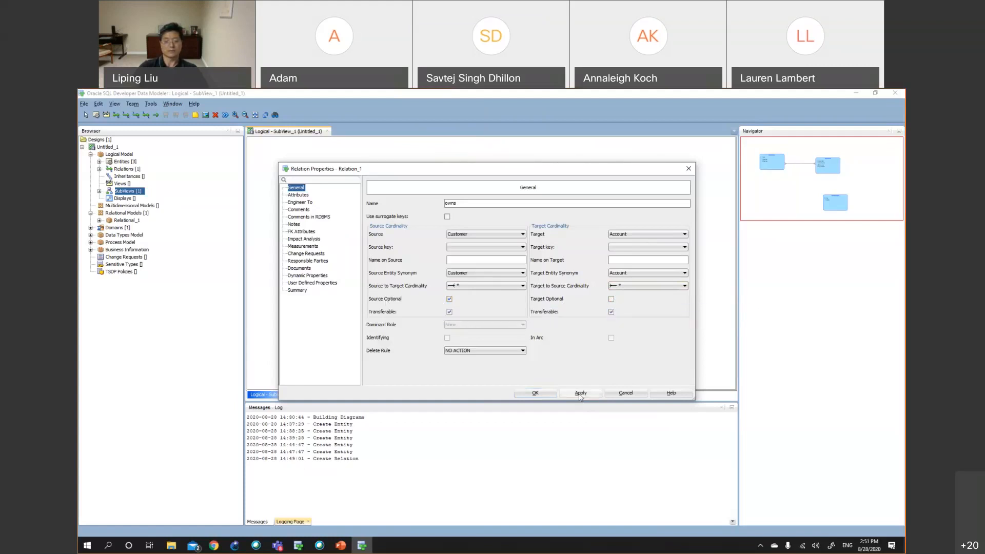
click(523, 396)
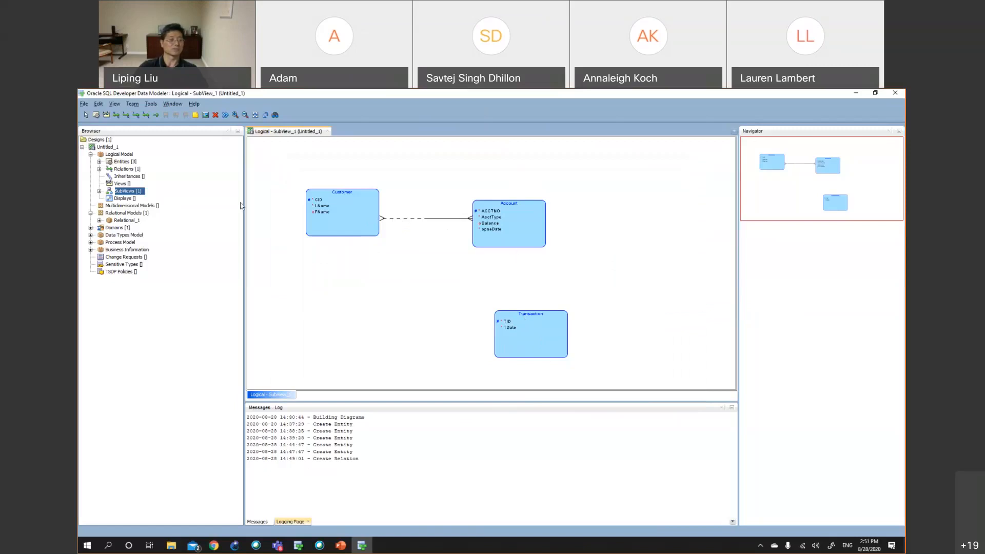
Create a new relation from Account to Transaction and name it Has
click(115, 116)
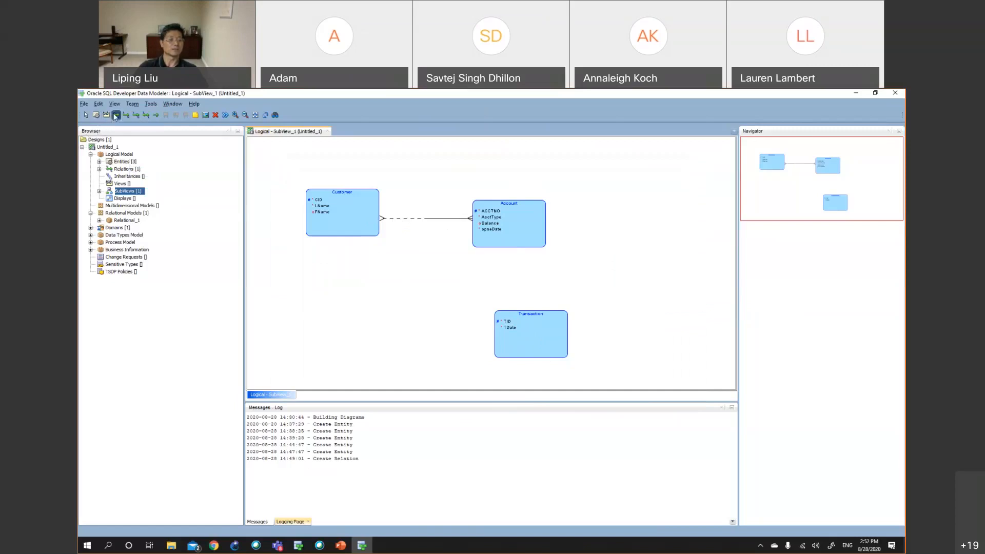
click(506, 234)
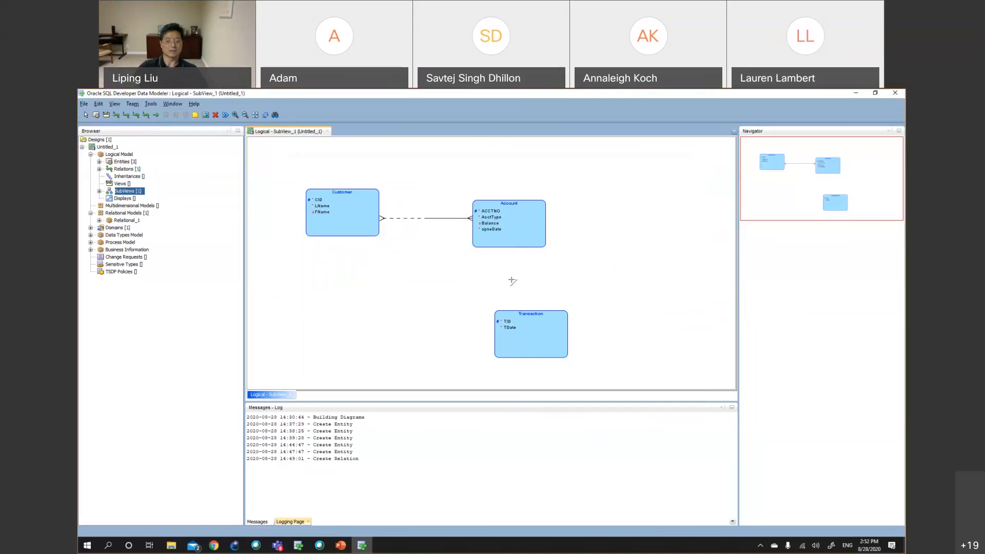
click(518, 323)
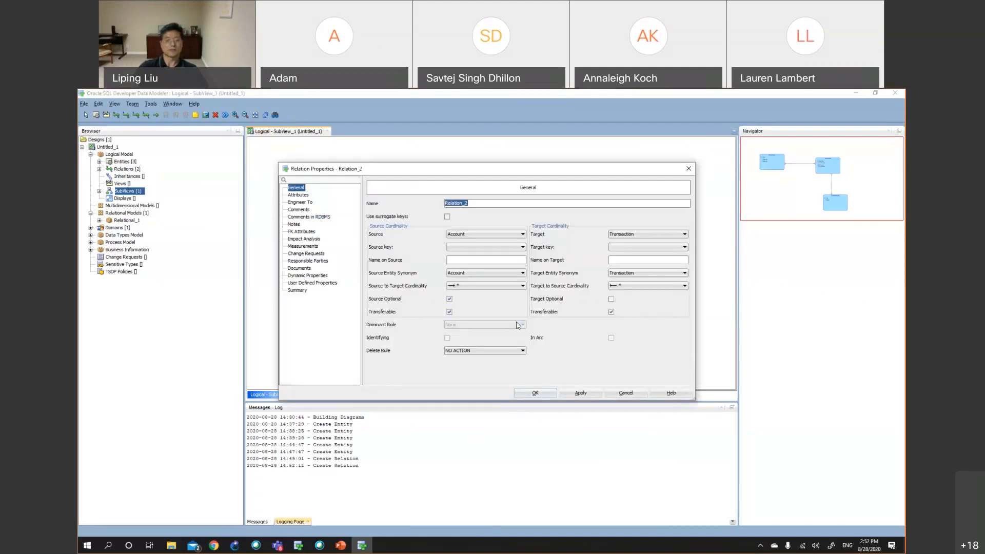
text(Has)
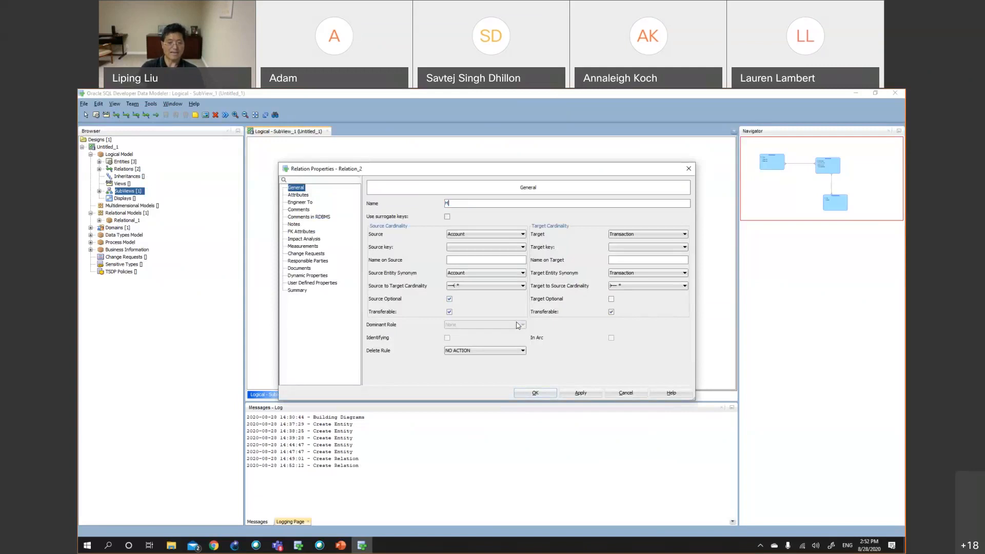
Keep Has source-to-target cardinality at *, set target-to-source cardinality to 1, then apply and confirm
click(500, 273)
click(492, 287)
click(492, 287)
click(492, 291)
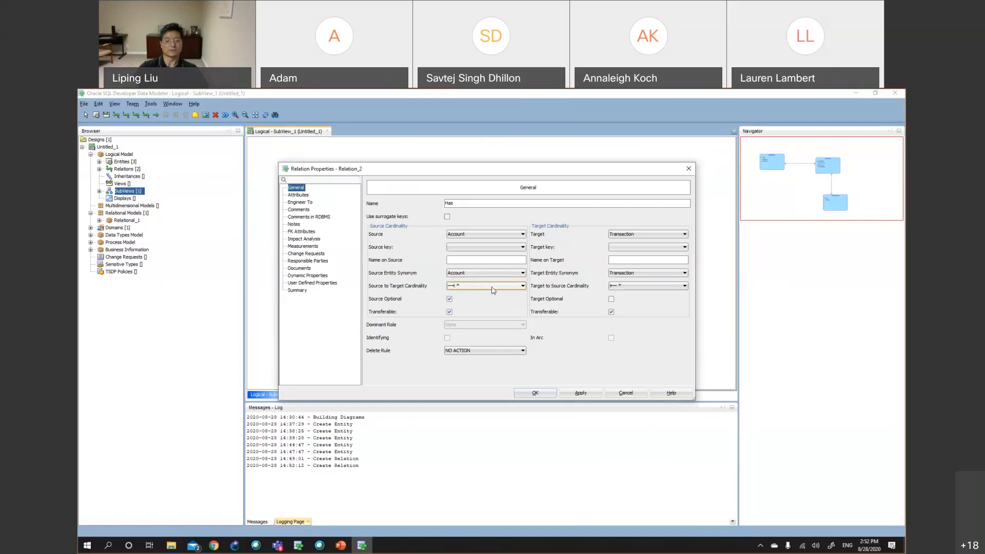
click(493, 291)
click(493, 290)
click(649, 286)
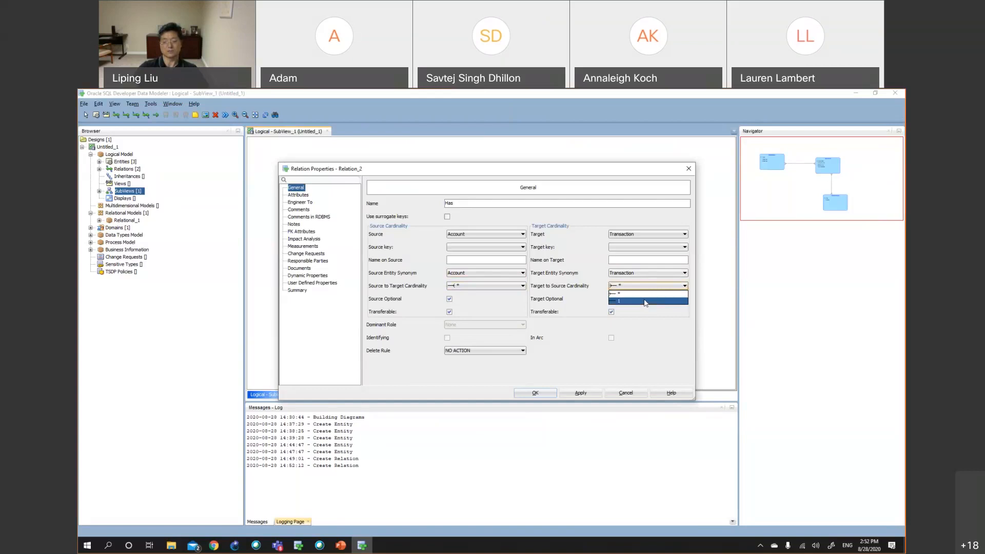
click(646, 302)
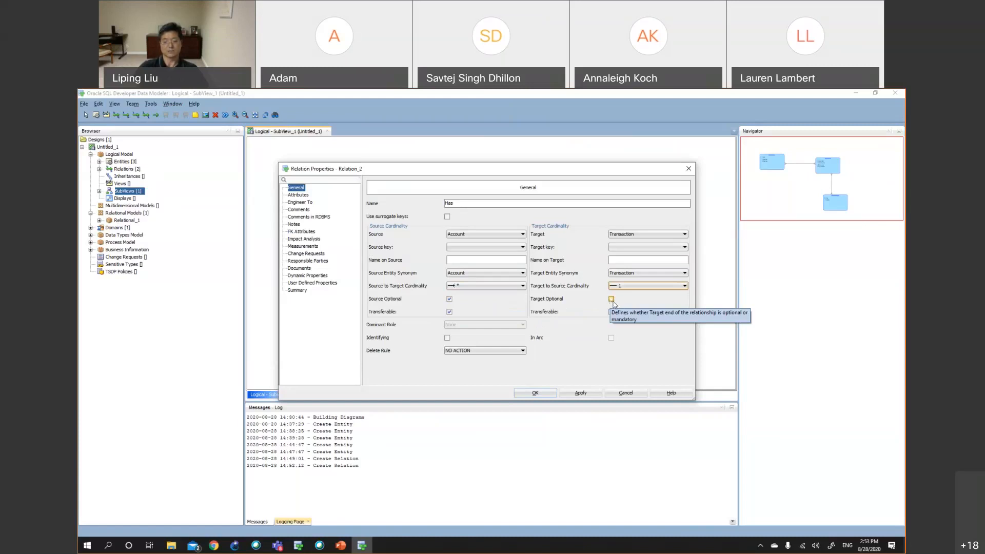
click(573, 393)
click(536, 393)
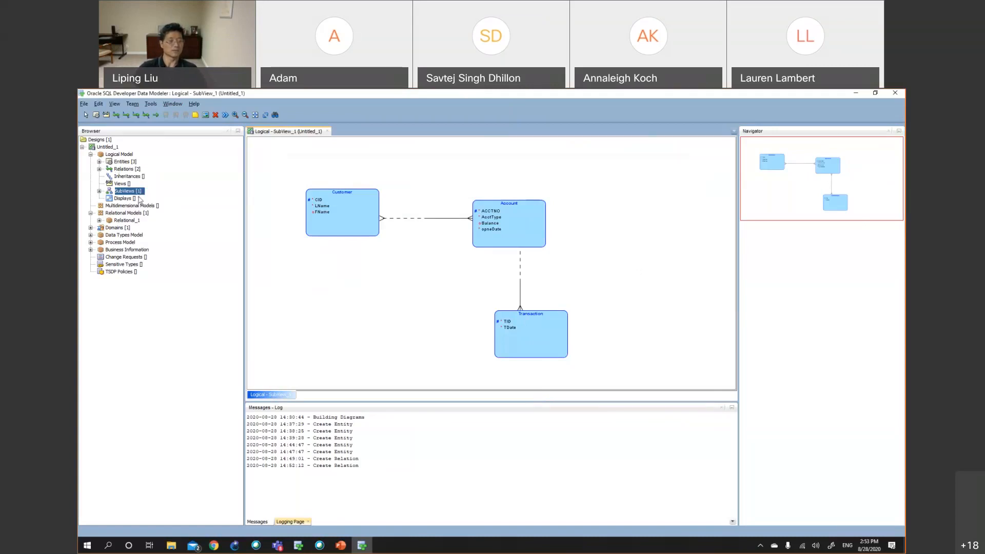
Switch to the Snipping Tool app via the Windows search
click(108, 546)
text(sni)
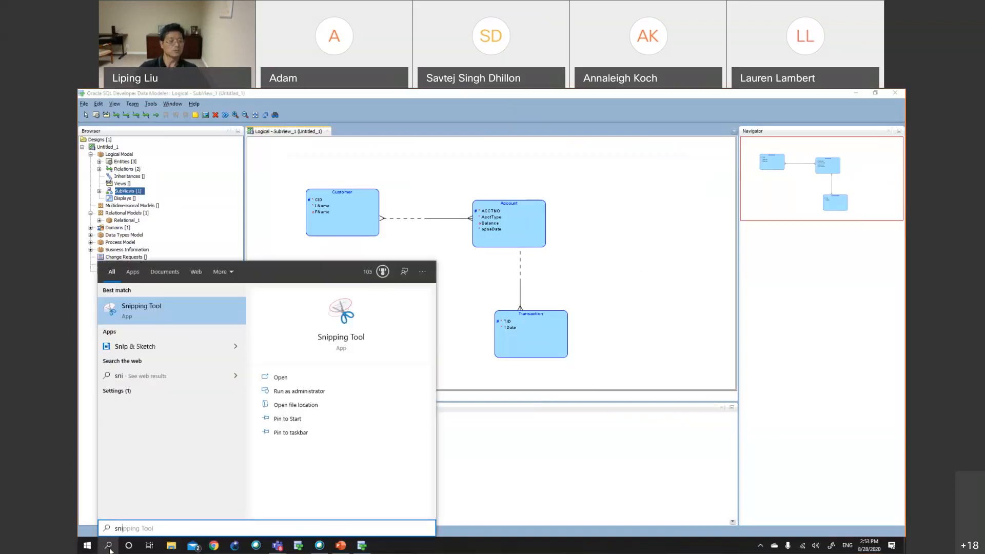
click(135, 316)
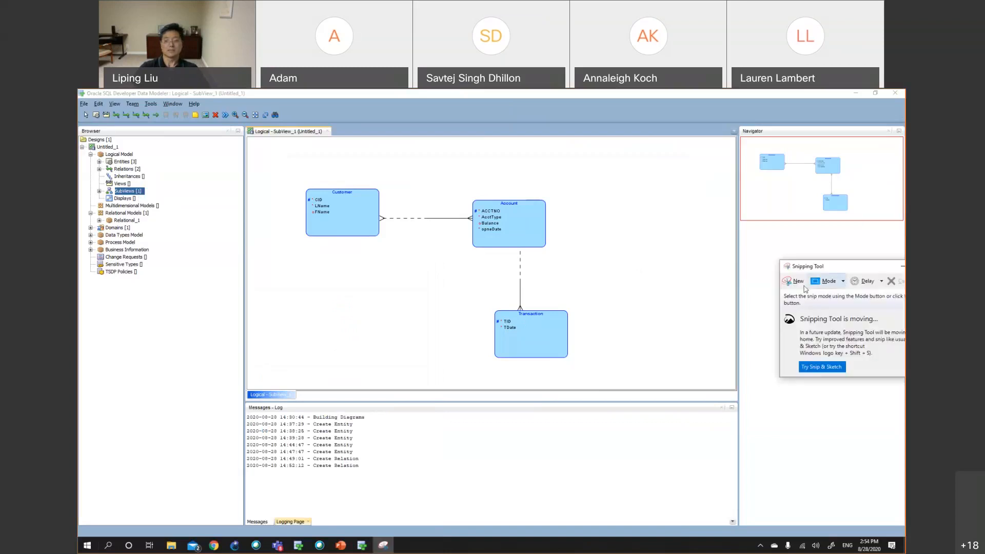
Capture a new snip of the entity diagram, then close the Snipping Tool without saving the file
click(796, 287)
drag(278, 168, 622, 382)
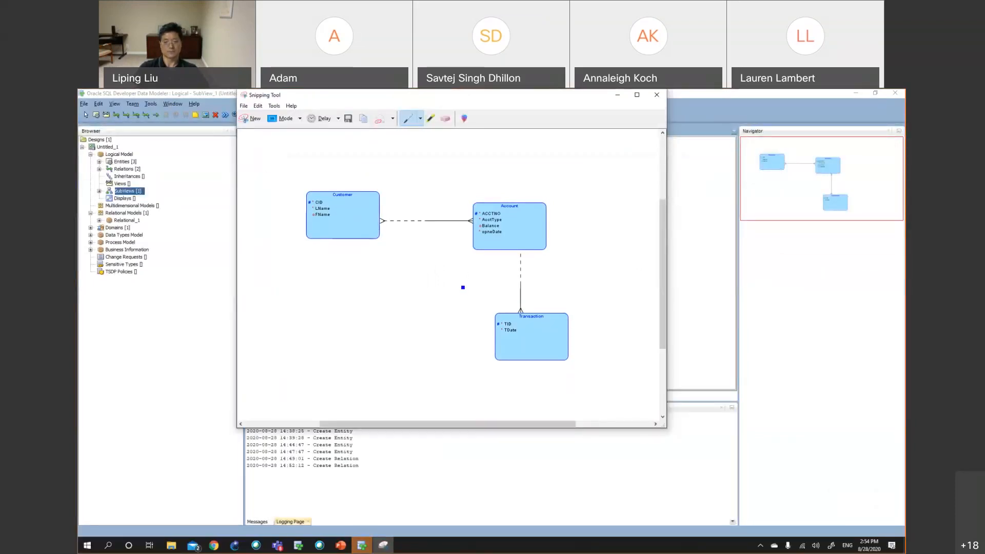
click(657, 95)
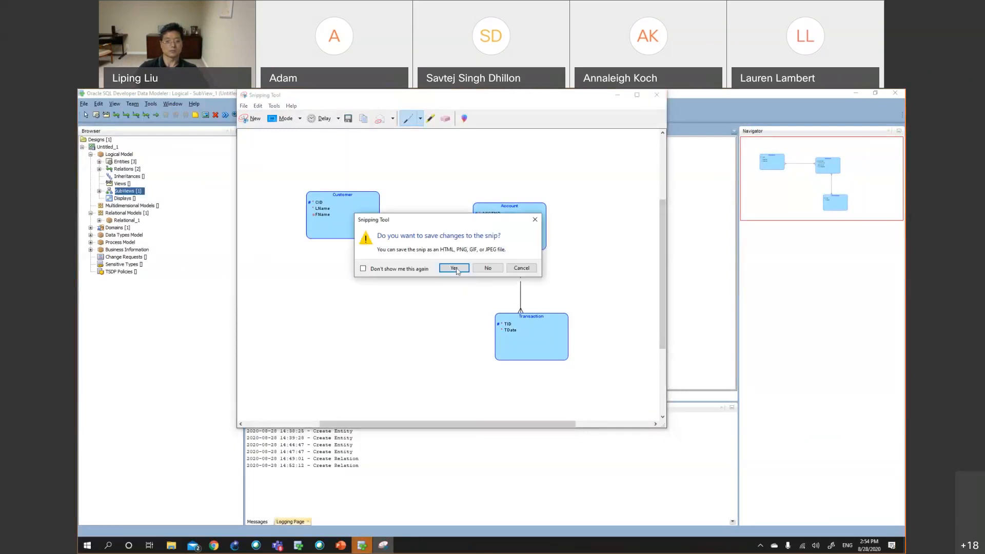
click(478, 270)
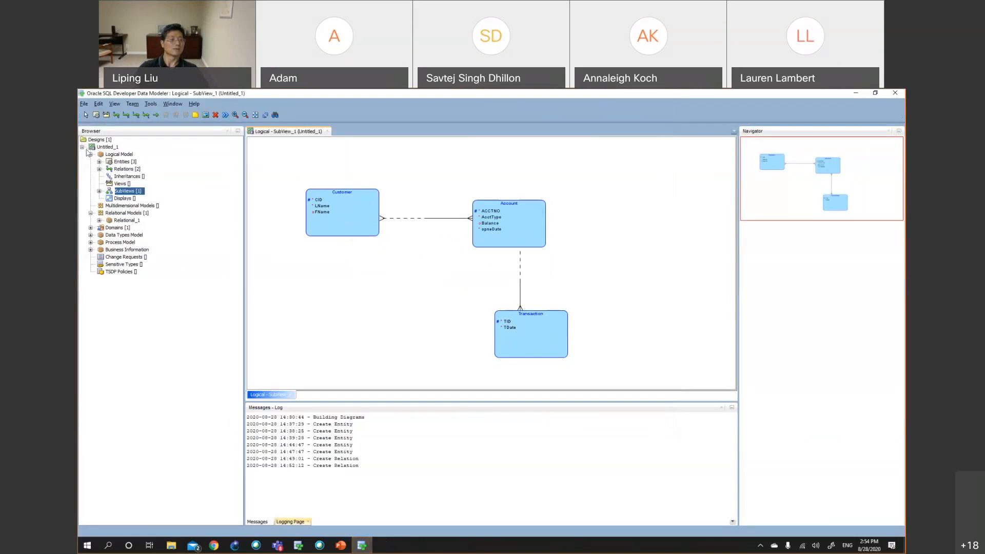
click(83, 104)
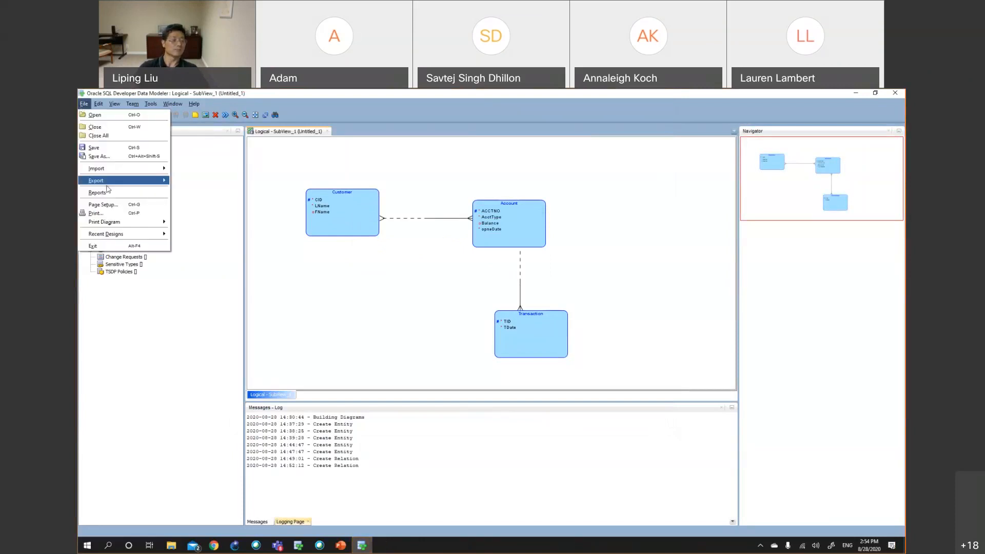
mouse_move(143, 223)
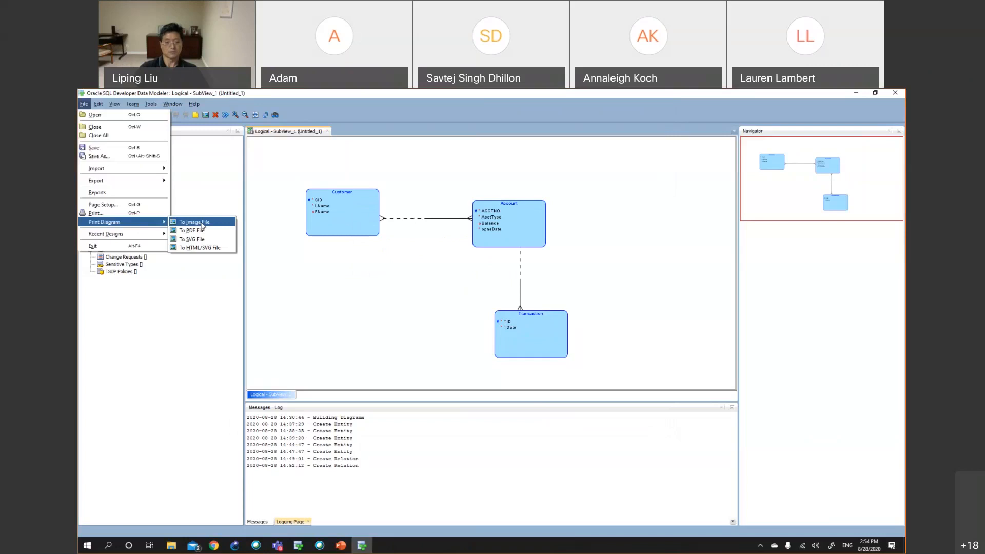
click(363, 166)
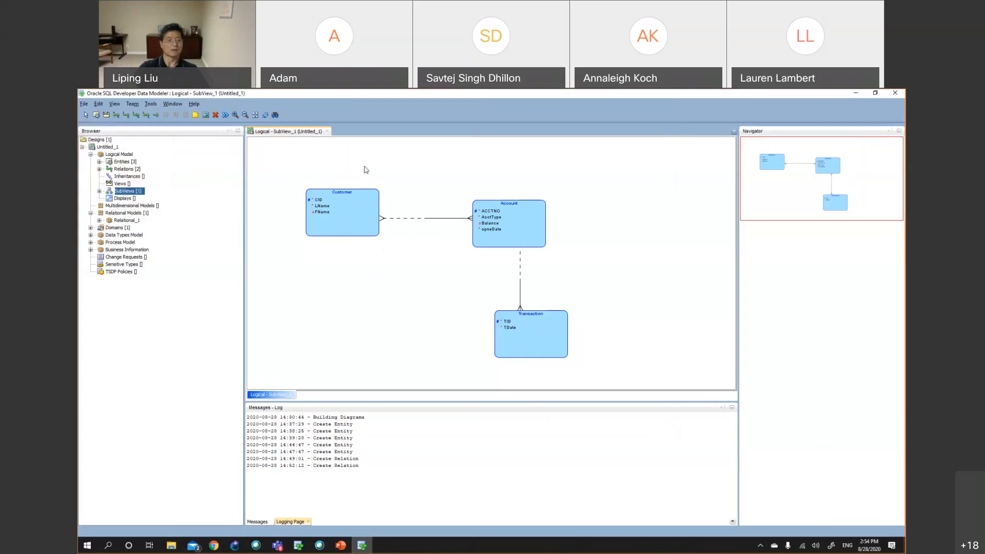
Save the design as Bank on the Desktop and exit the Data Modeler
click(84, 104)
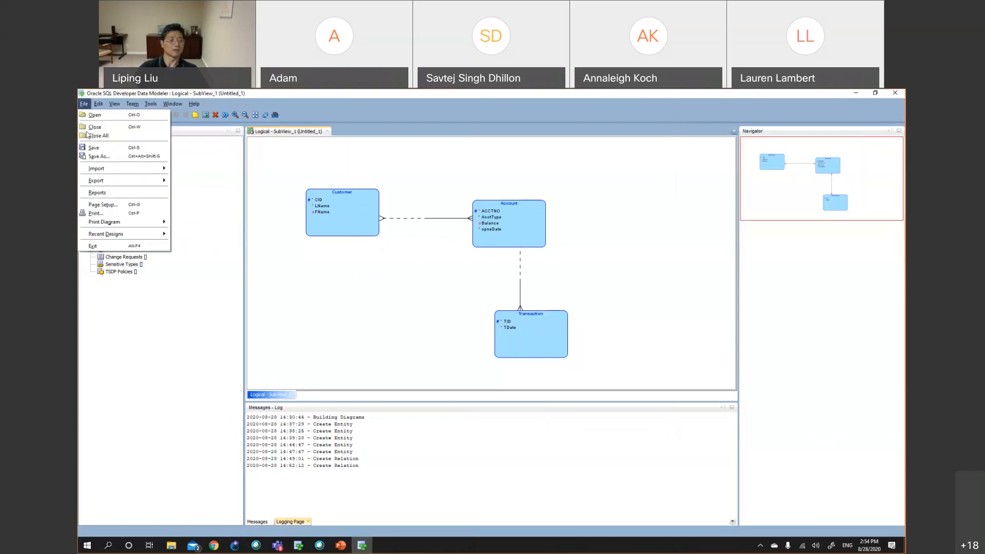
click(124, 247)
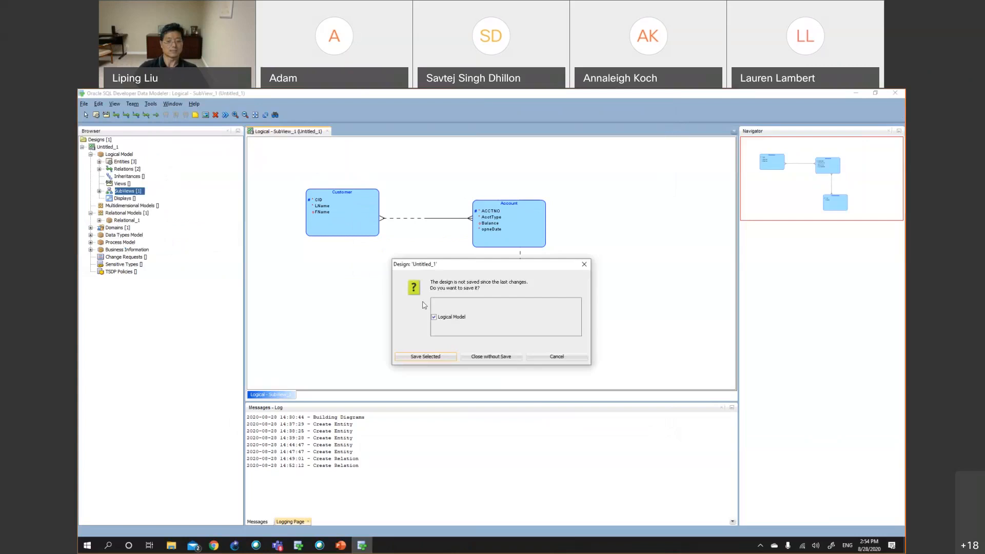
click(434, 358)
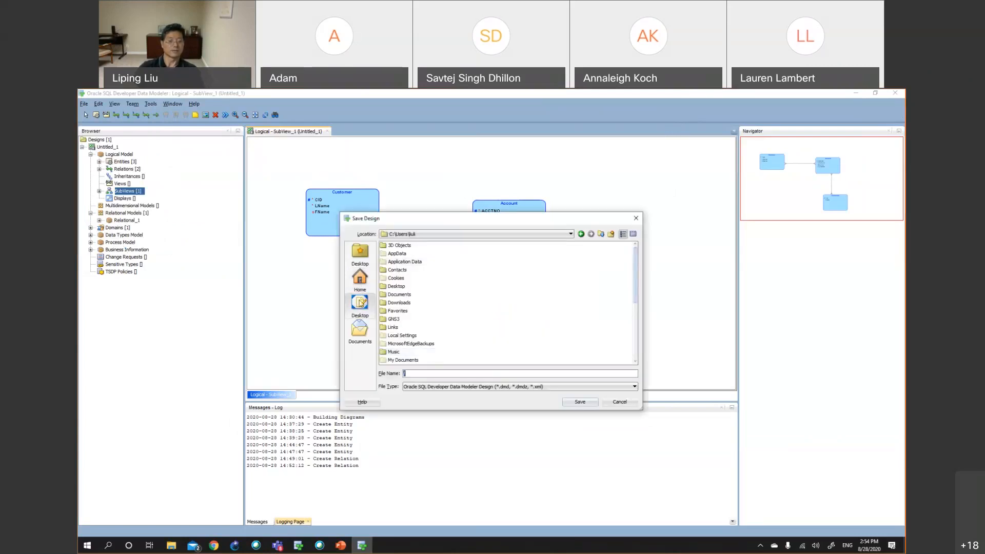
click(360, 303)
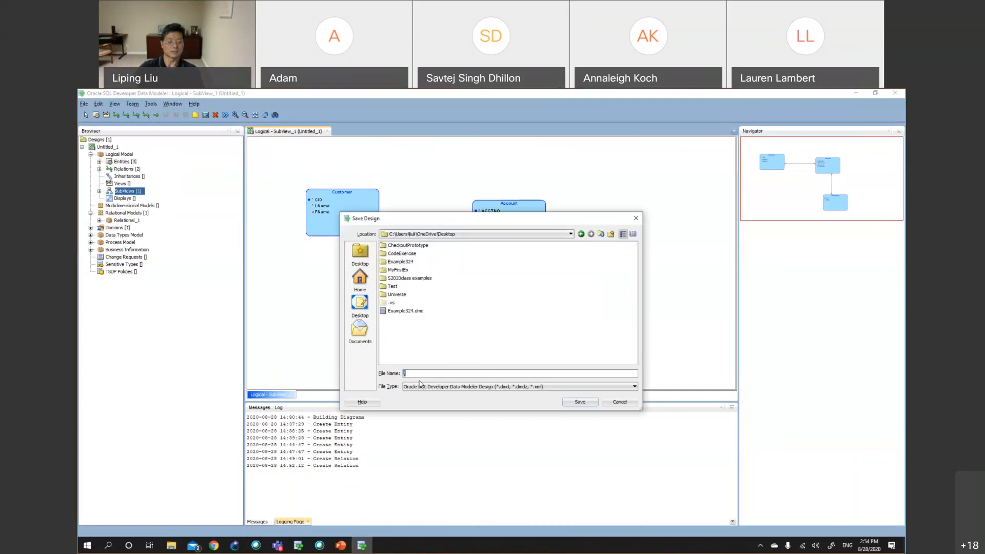
text(Bank)
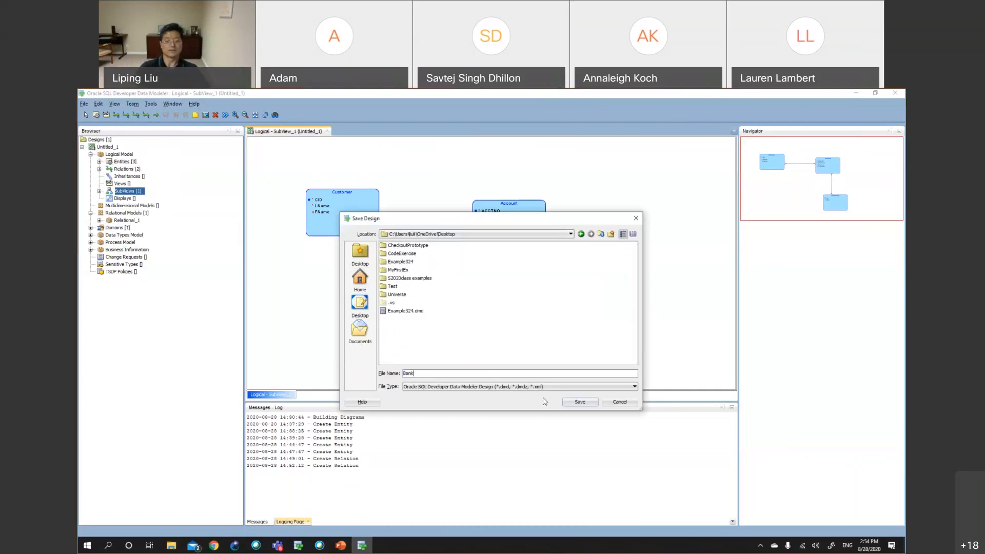
click(580, 402)
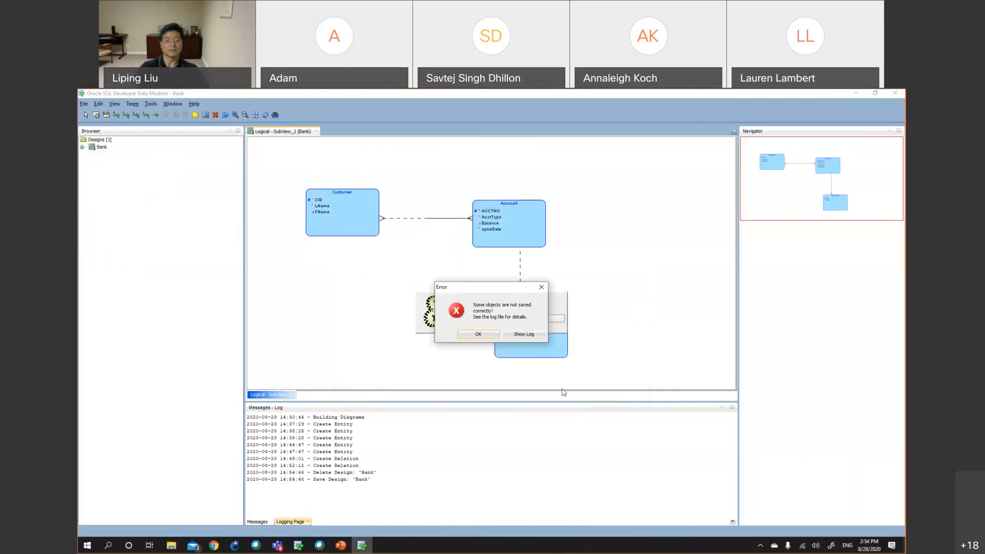
click(478, 335)
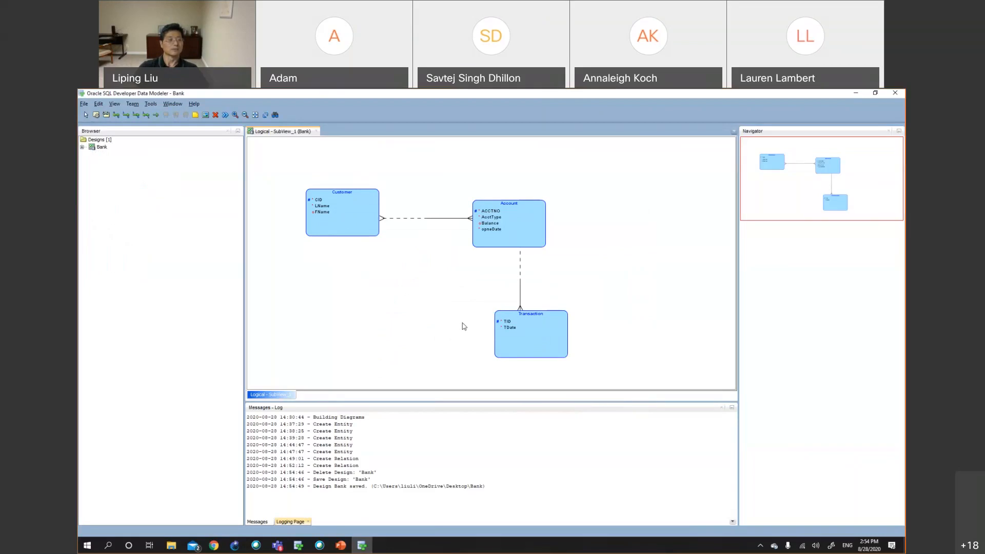
click(83, 103)
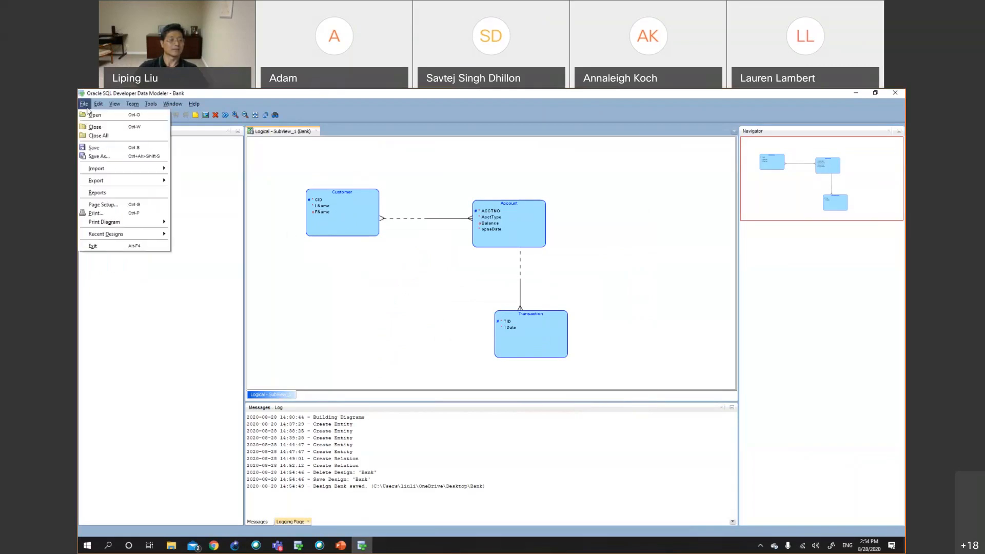
click(110, 250)
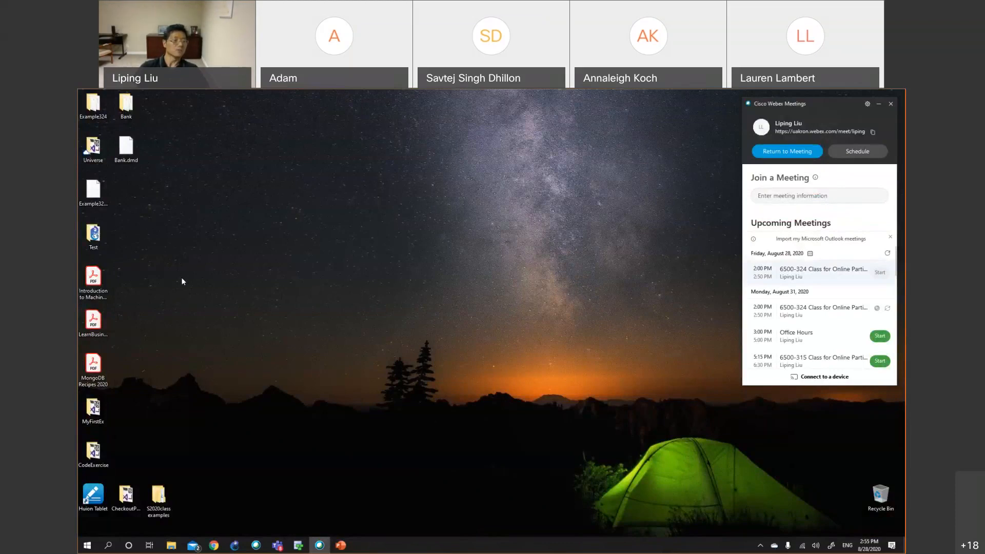
Create a new desktop folder named HW1 next to the Bank folder and Bank.dmd file
drag(127, 149, 191, 168)
drag(132, 114, 197, 198)
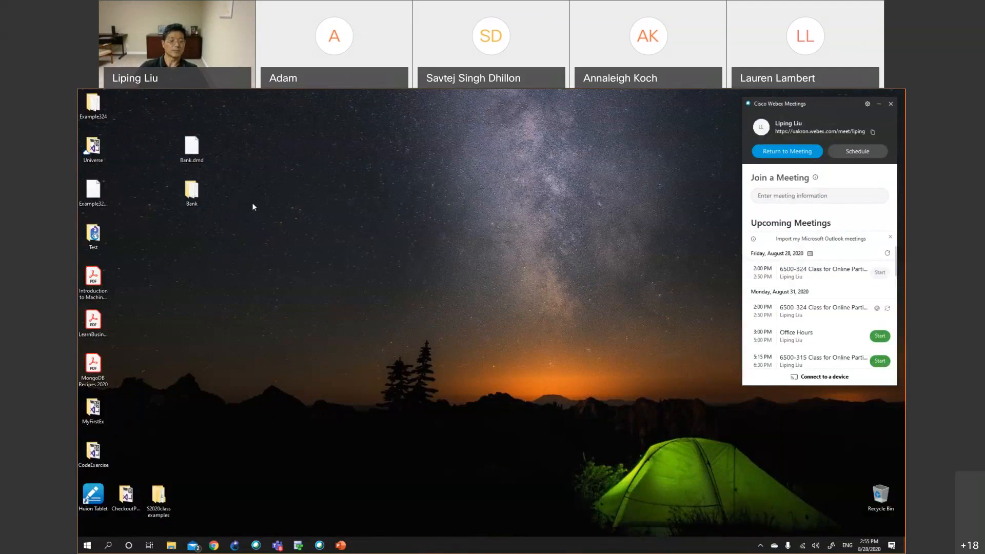
right_click(290, 204)
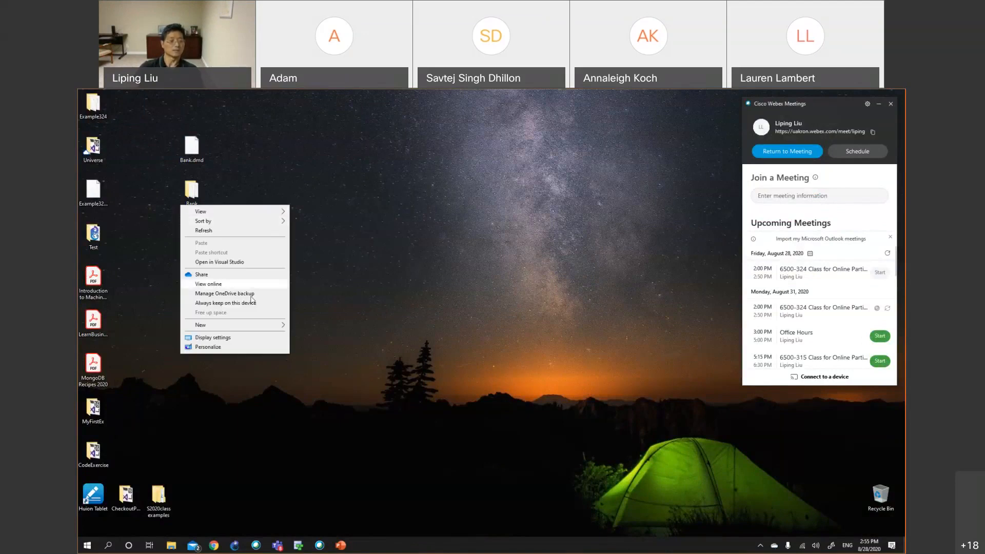
mouse_move(259, 324)
click(307, 323)
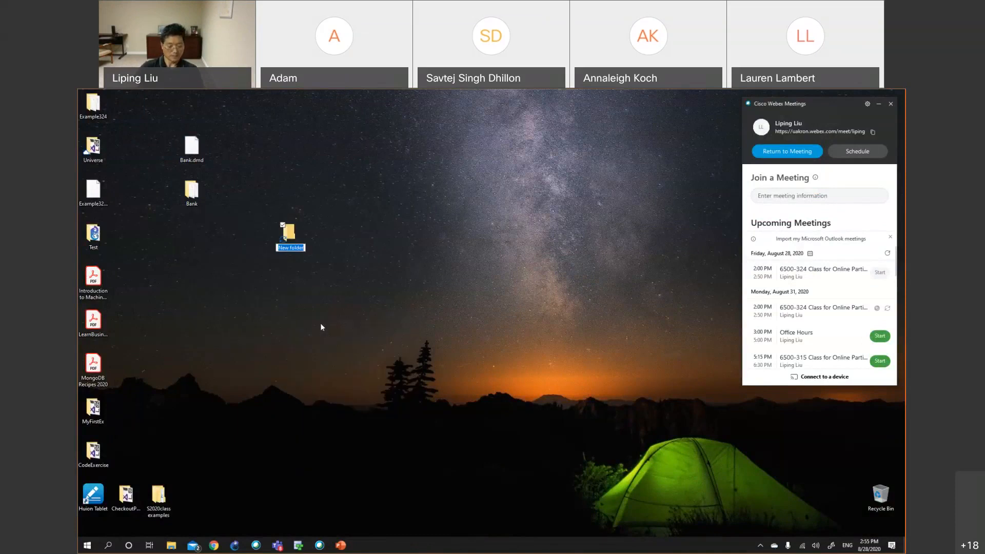
text(HW)
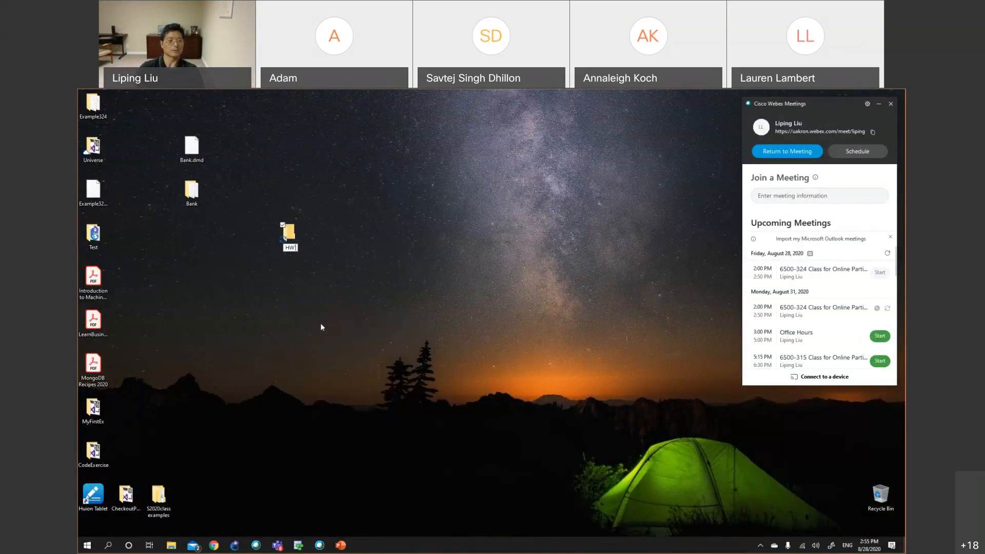
text(1)
key(Return)
Move the Bank folder and Bank.dmd into HW1, then compress HW1 into a zipped folder
drag(201, 195, 299, 248)
click(199, 161)
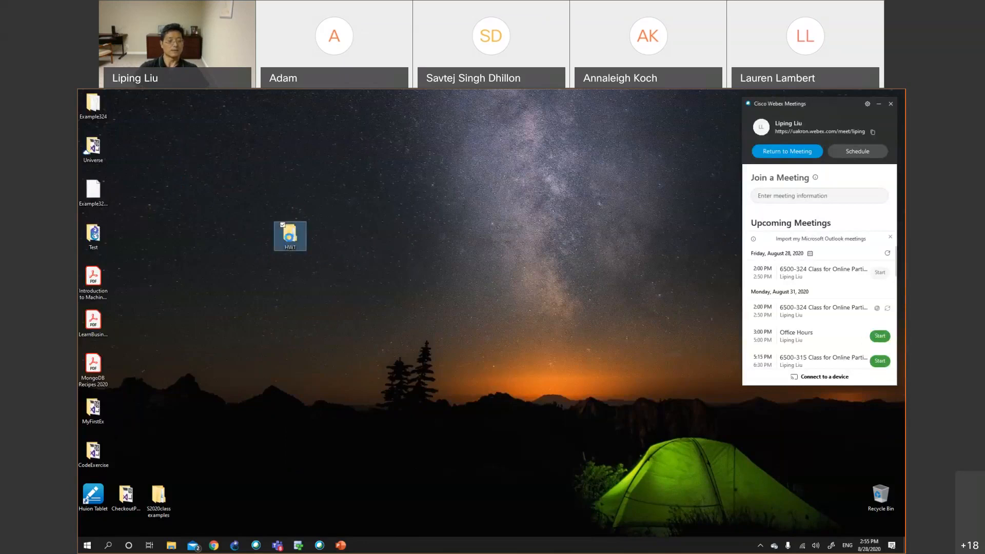
right_click(289, 238)
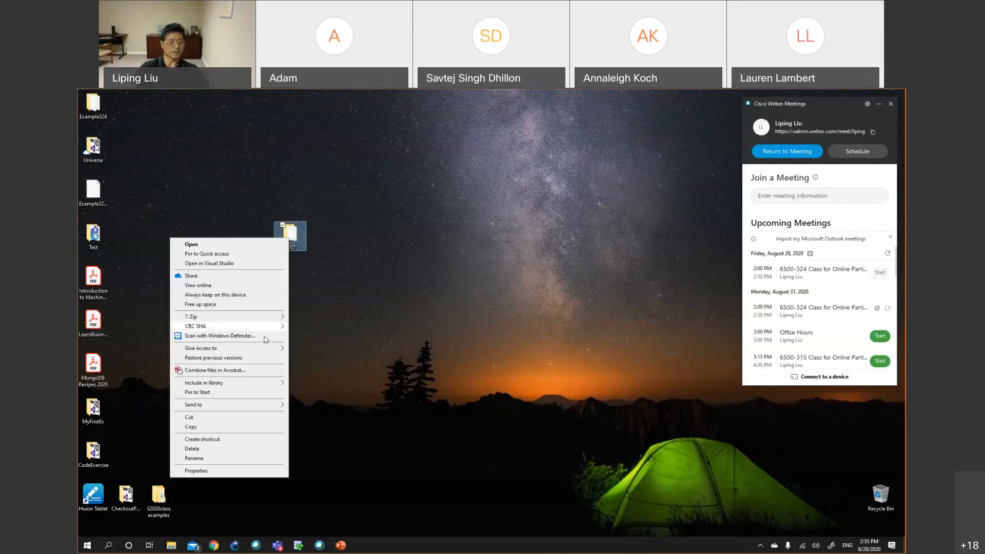
mouse_move(263, 406)
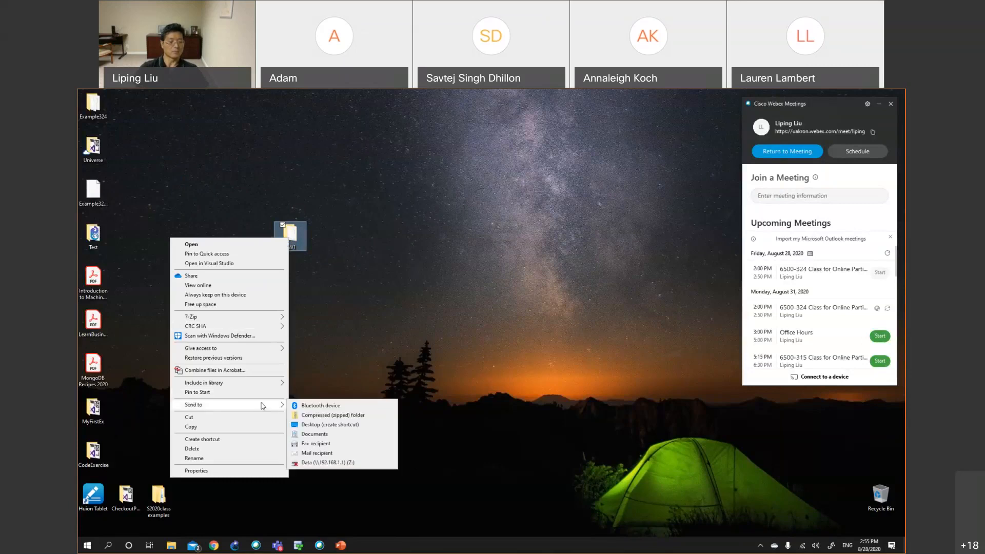
click(333, 415)
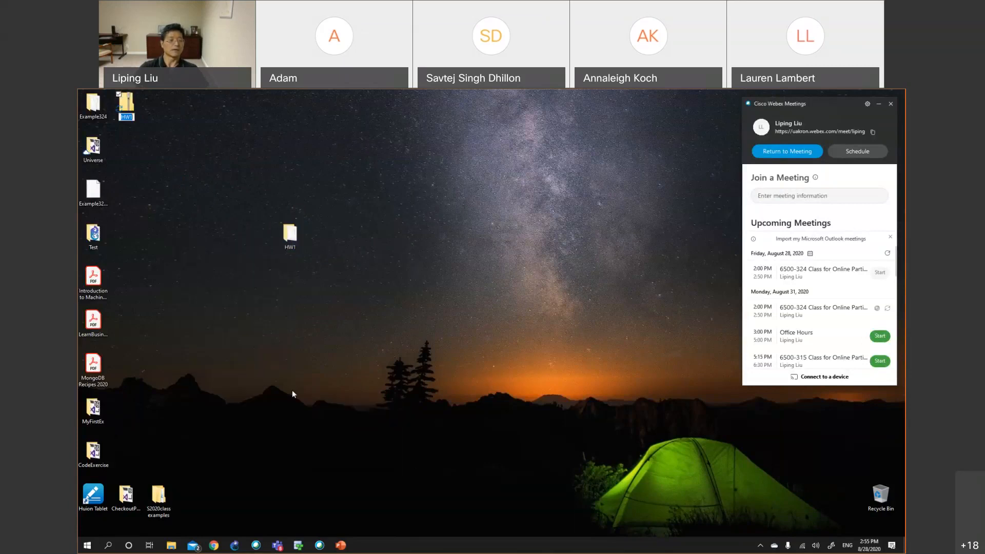
Arrange the zipped HW1 file directly above the HW1 folder on the desktop
drag(127, 105, 350, 186)
click(419, 231)
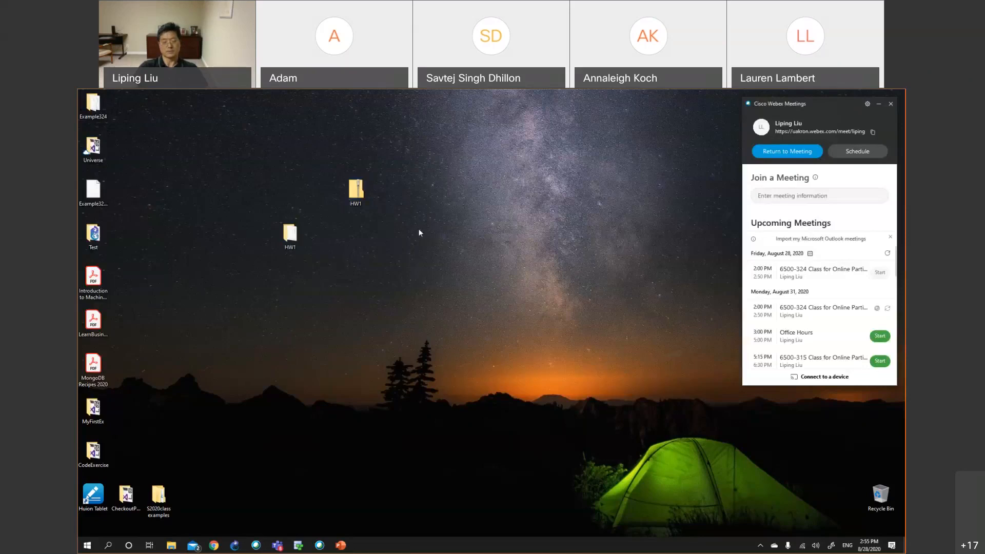
drag(290, 234, 358, 240)
click(395, 245)
drag(289, 189, 290, 190)
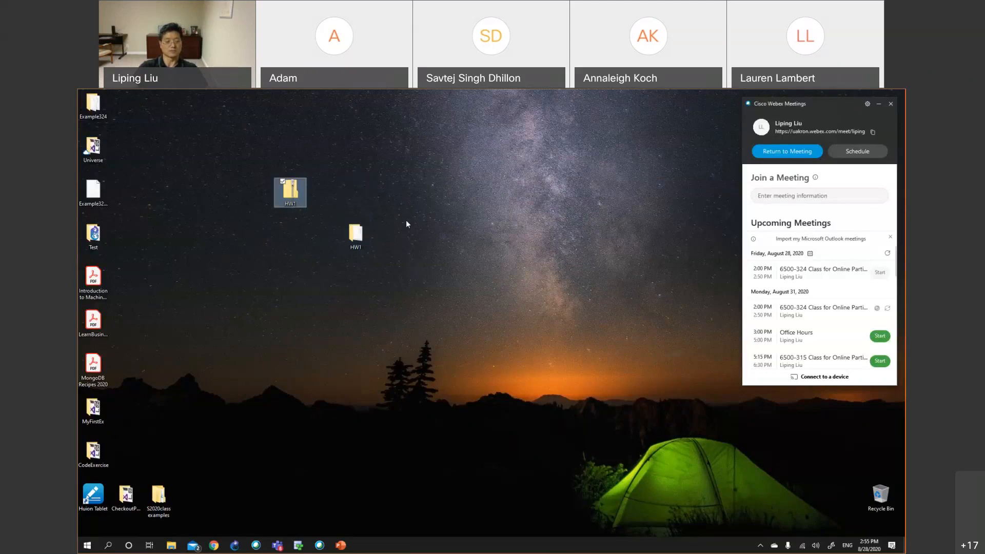
drag(367, 236, 296, 243)
click(358, 244)
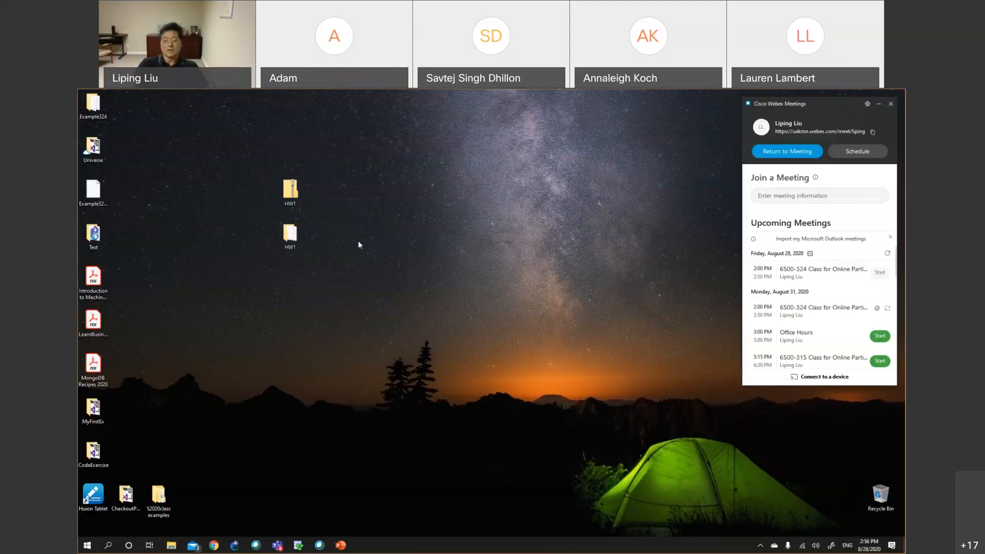